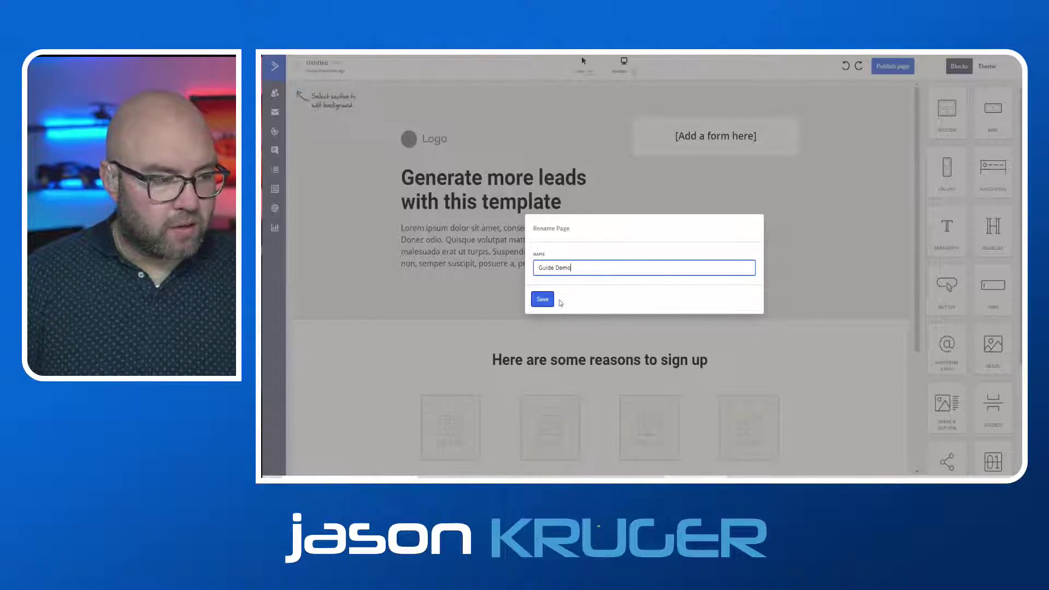
# Save the page name as Guide Demo and look over the template and the reference landing page
pyautogui.click(543, 299)
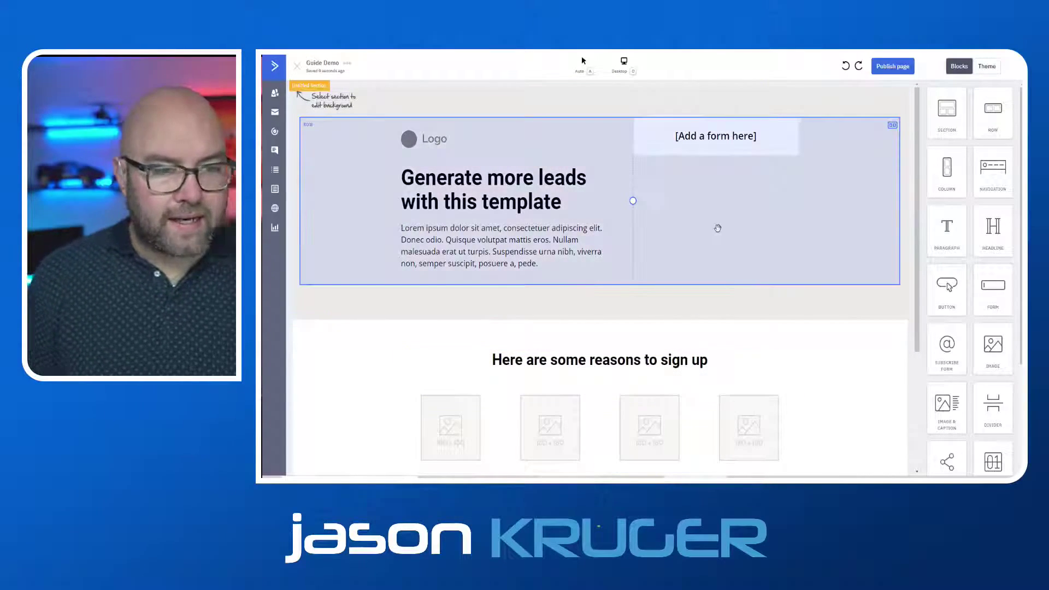
pyautogui.scroll(-3, 718, 228)
pyautogui.scroll(3, 716, 227)
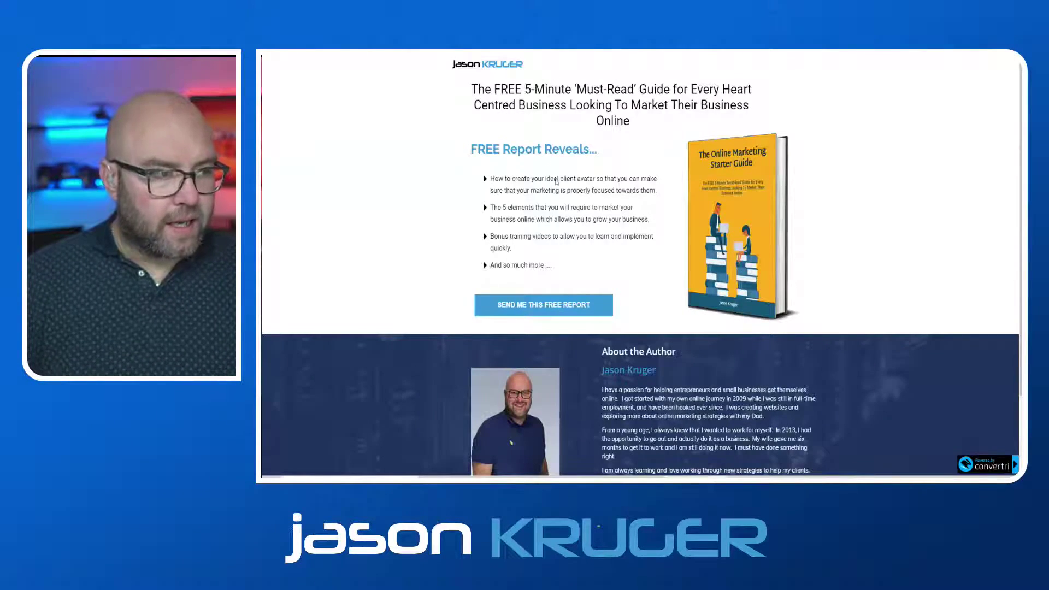
pyautogui.scroll(-2, 862, 252)
pyautogui.scroll(2, 874, 240)
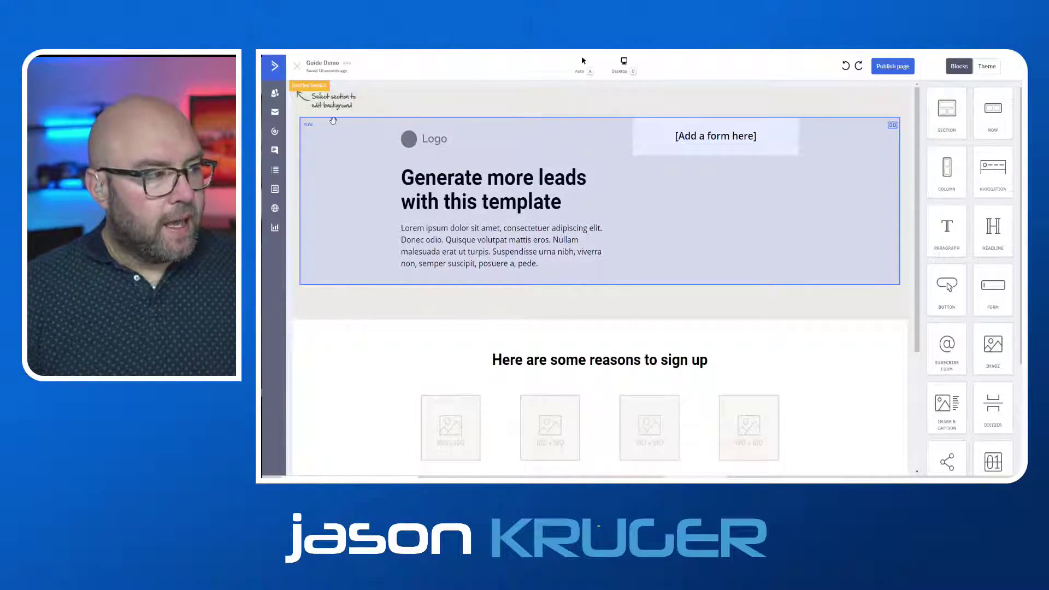
# Remove the "Select section to edit background" image layer from the top section's background
pyautogui.click(366, 107)
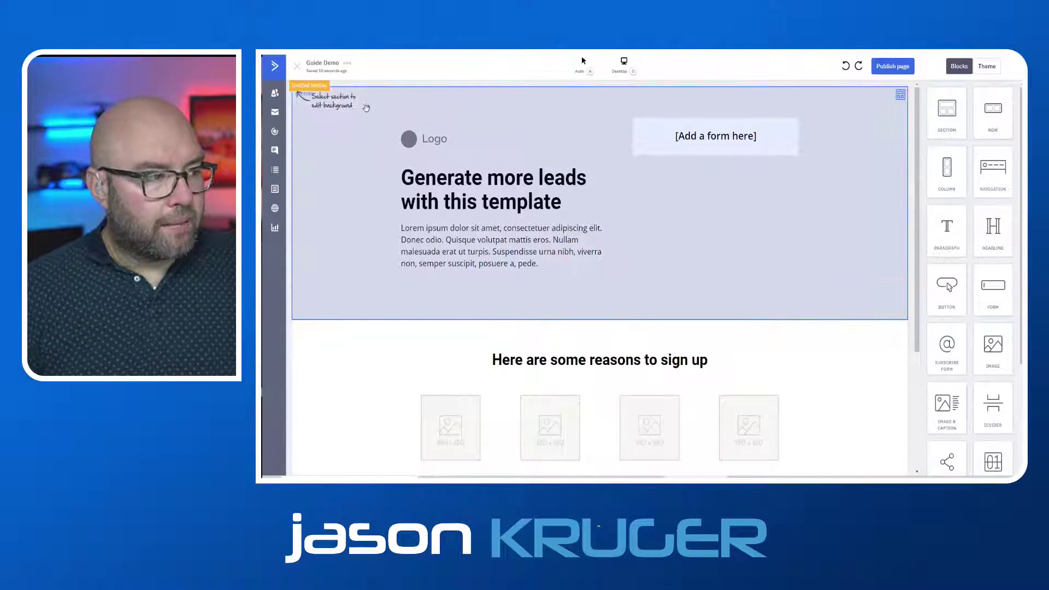
pyautogui.click(324, 103)
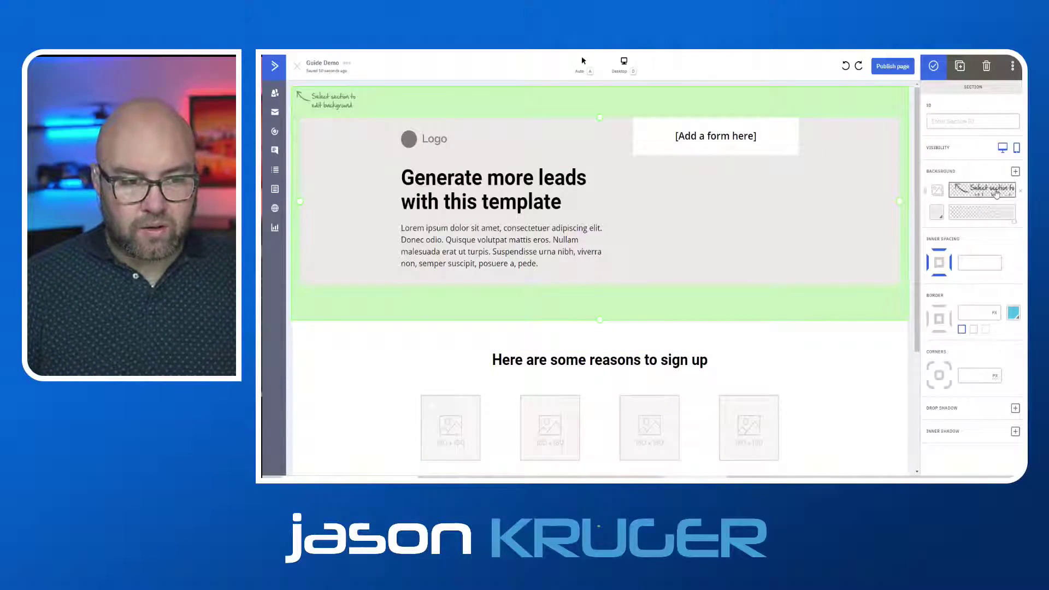
pyautogui.moveTo(1003, 200)
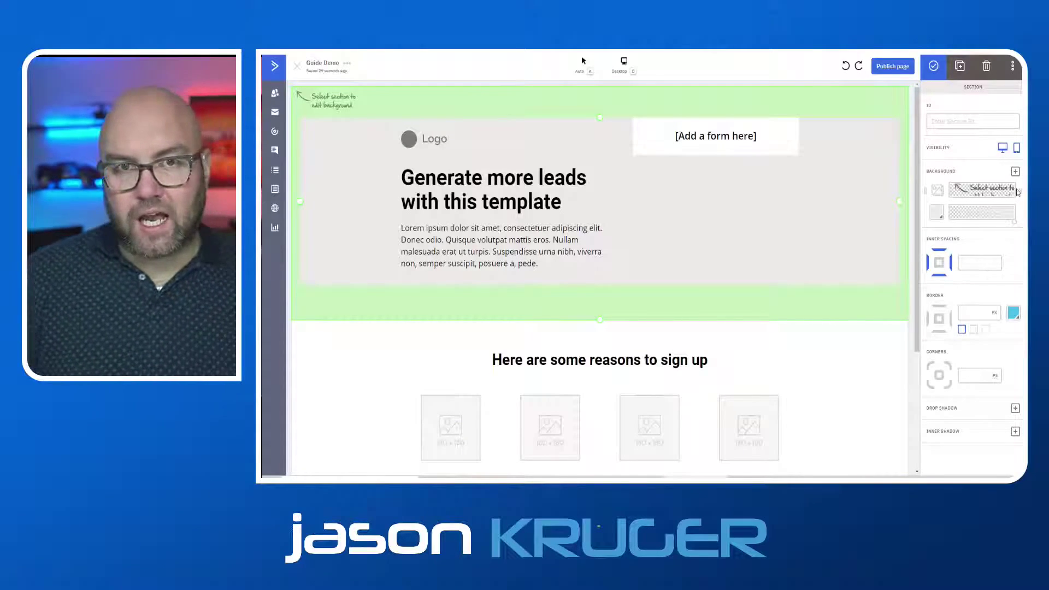
pyautogui.click(1019, 191)
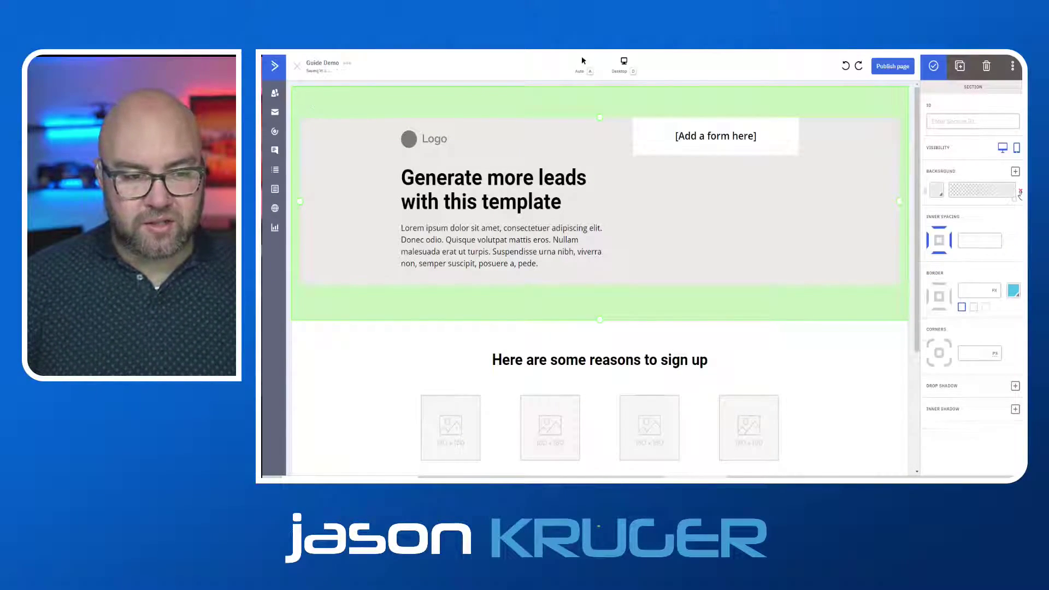
# Set the top section's background colour to white and deselect the section
pyautogui.click(937, 191)
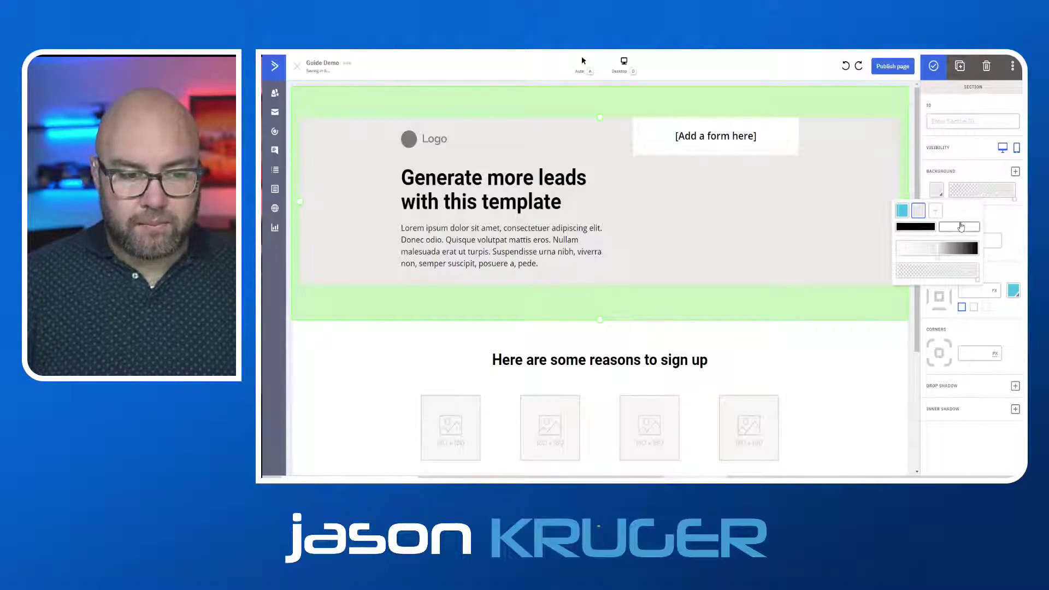
pyautogui.click(961, 230)
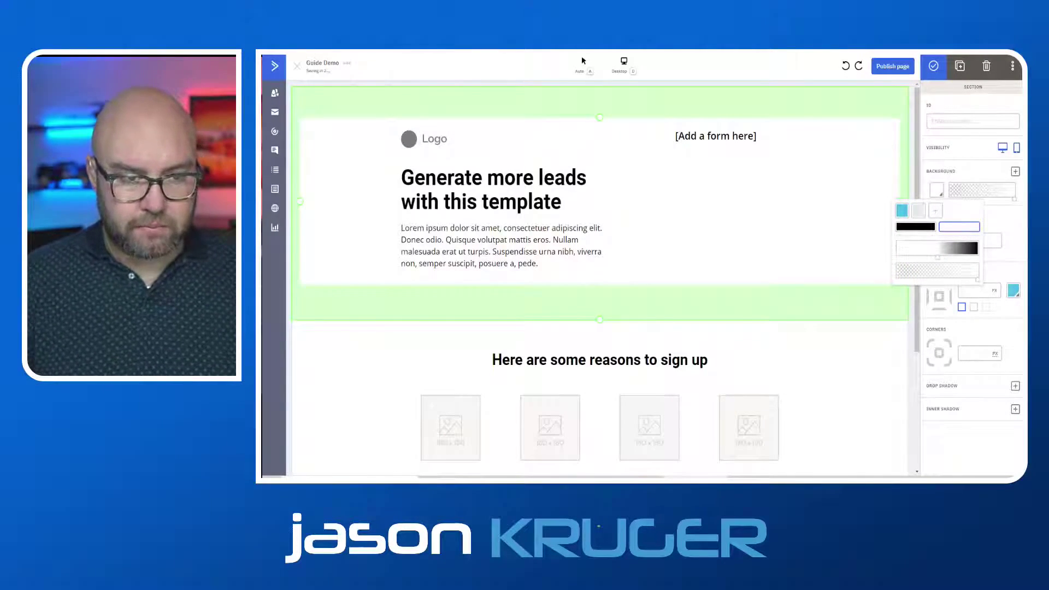
pyautogui.click(836, 307)
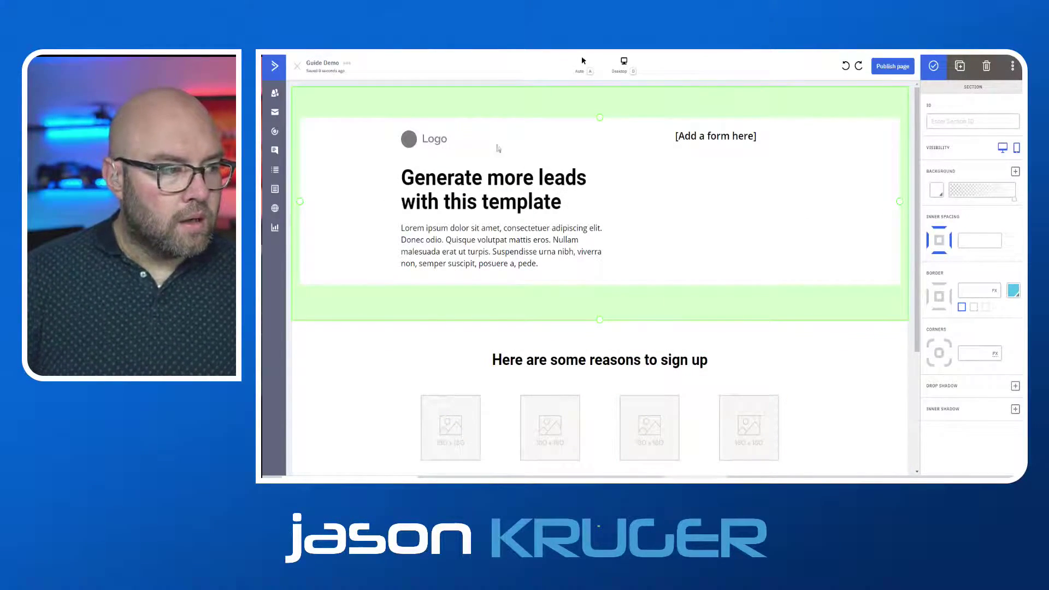
pyautogui.press('Escape')
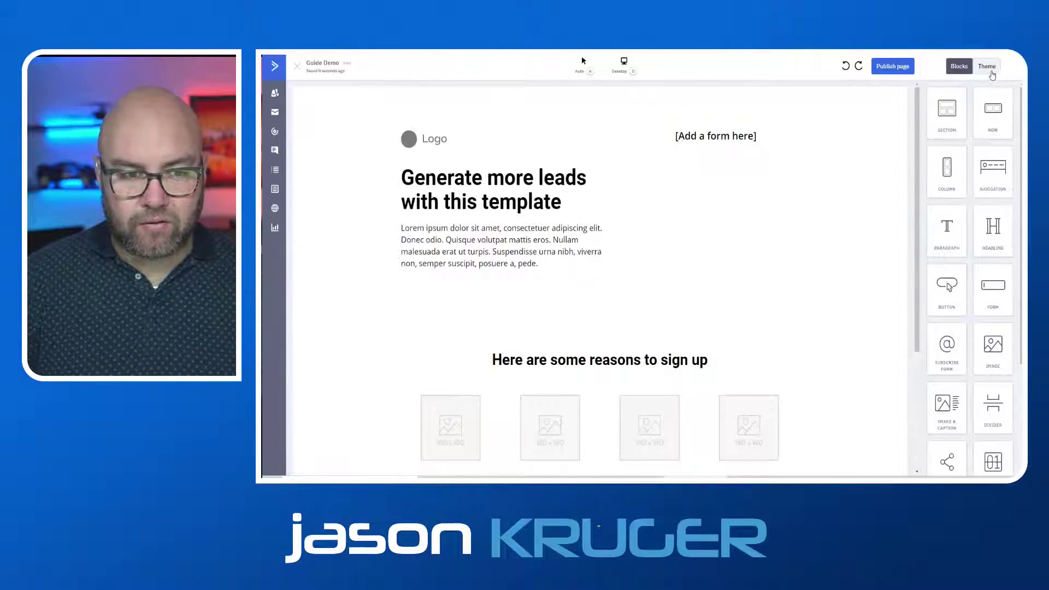
# Take the light blue from the colour picker's history and set the first theme palette colour to #3a98d6
pyautogui.click(992, 73)
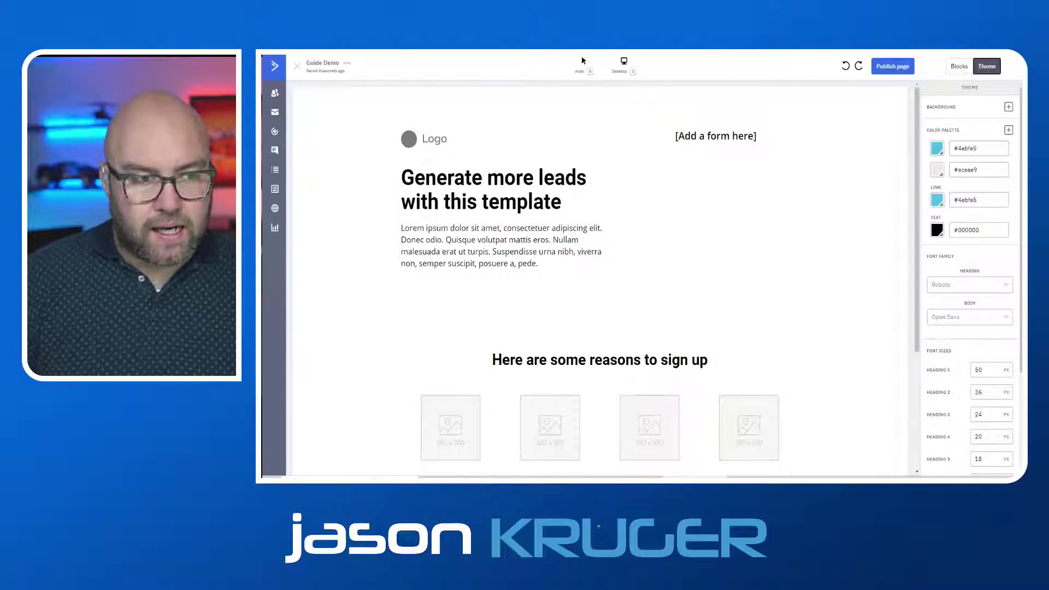
pyautogui.click(844, 70)
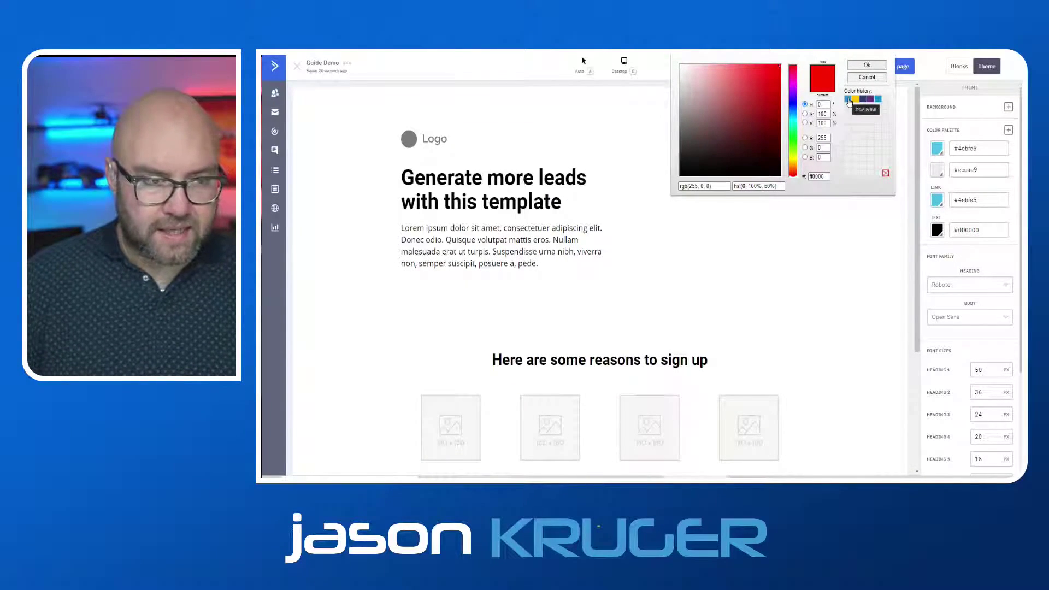
pyautogui.click(848, 100)
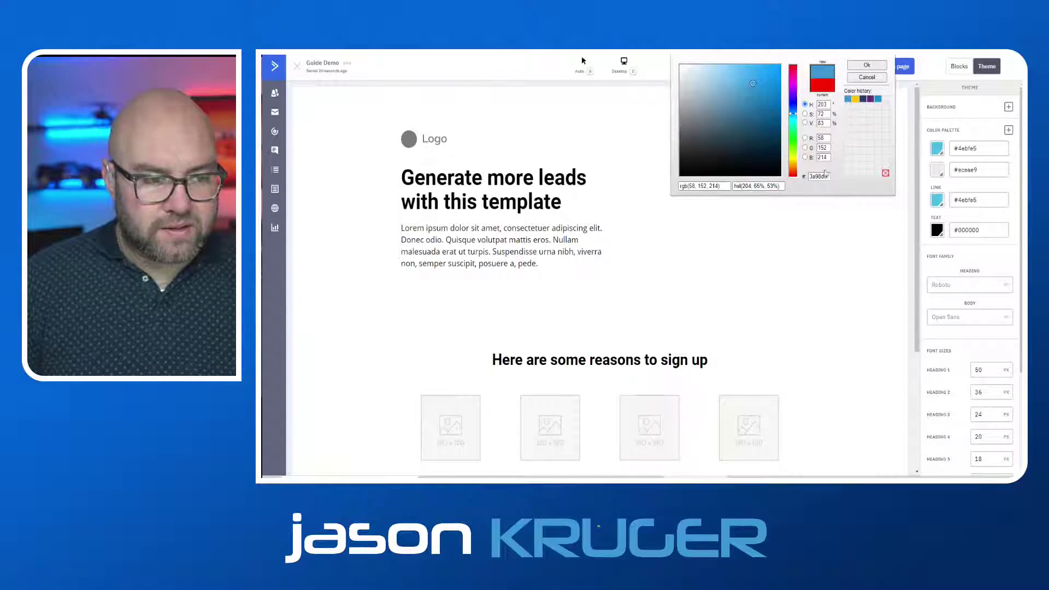
pyautogui.moveTo(829, 176); pyautogui.dragTo(796, 169)
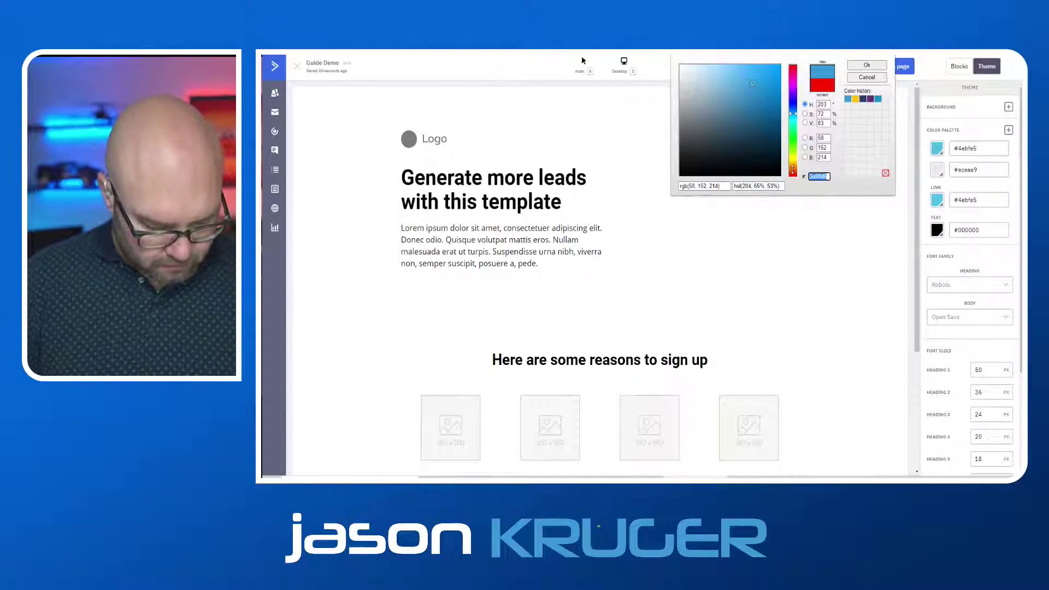
pyautogui.click(866, 64)
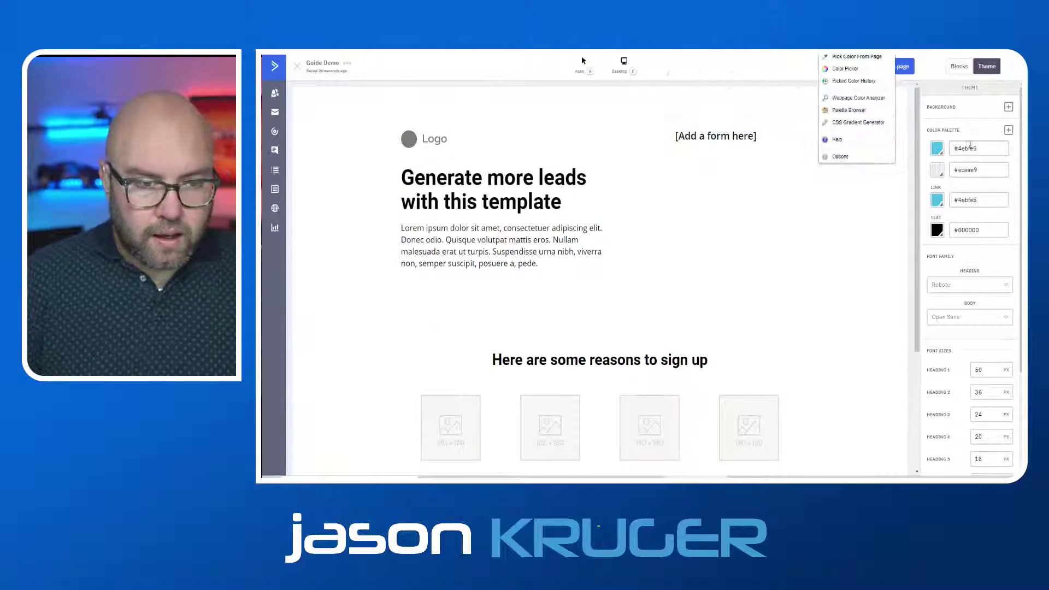
pyautogui.moveTo(989, 146); pyautogui.dragTo(924, 154)
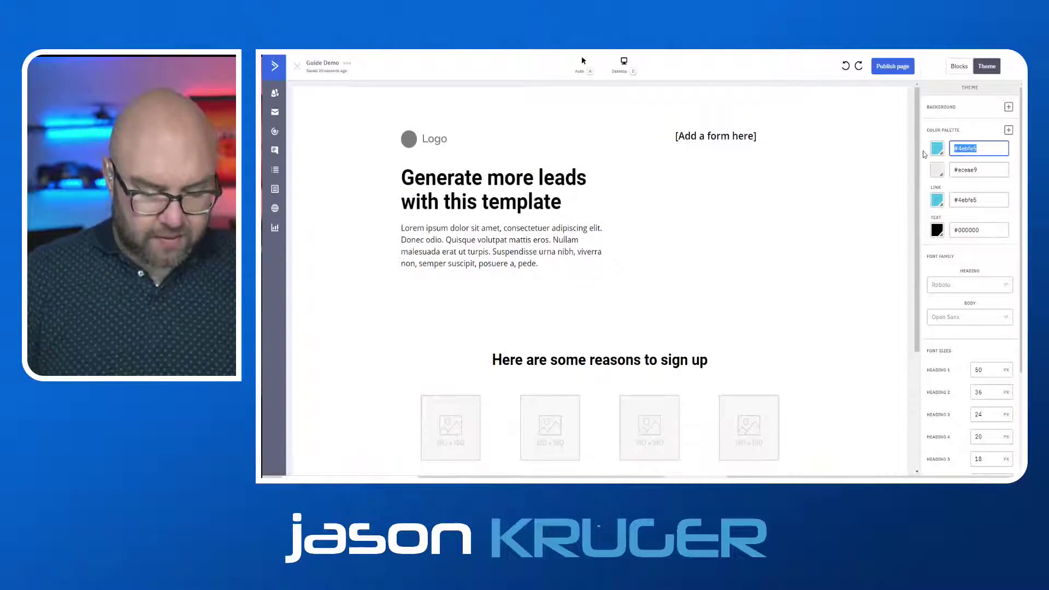
pyautogui.write('#3a98d6')
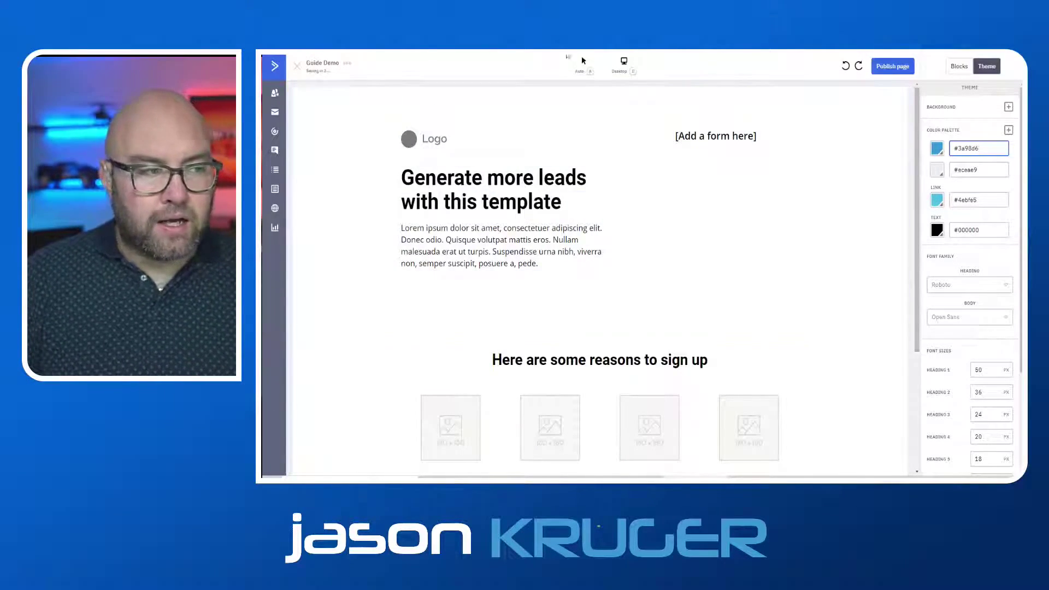
# Copy the dark blue from the colour picker's history and set the second theme palette colour to #253c67
pyautogui.hotkey('ctrl', 'Tab')
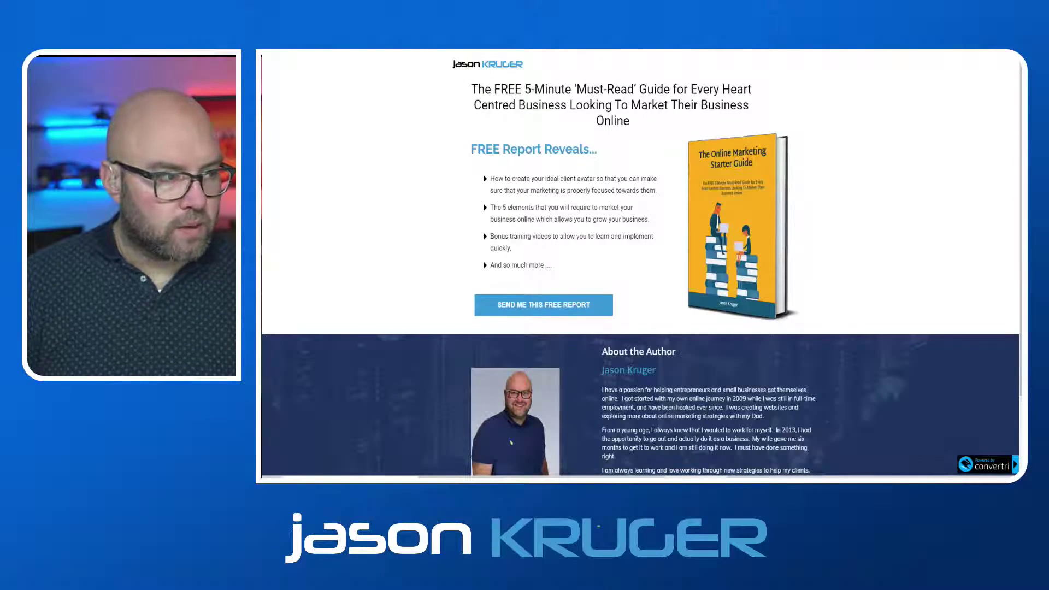
pyautogui.hotkey('ctrl', 'shift', 'Tab')
pyautogui.click(901, 48)
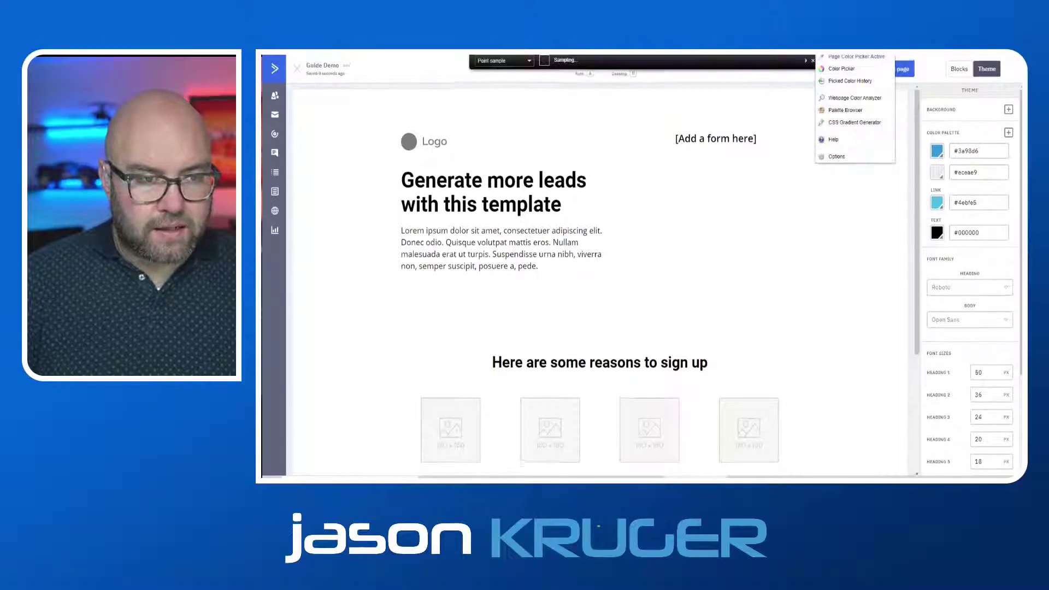
pyautogui.click(855, 68)
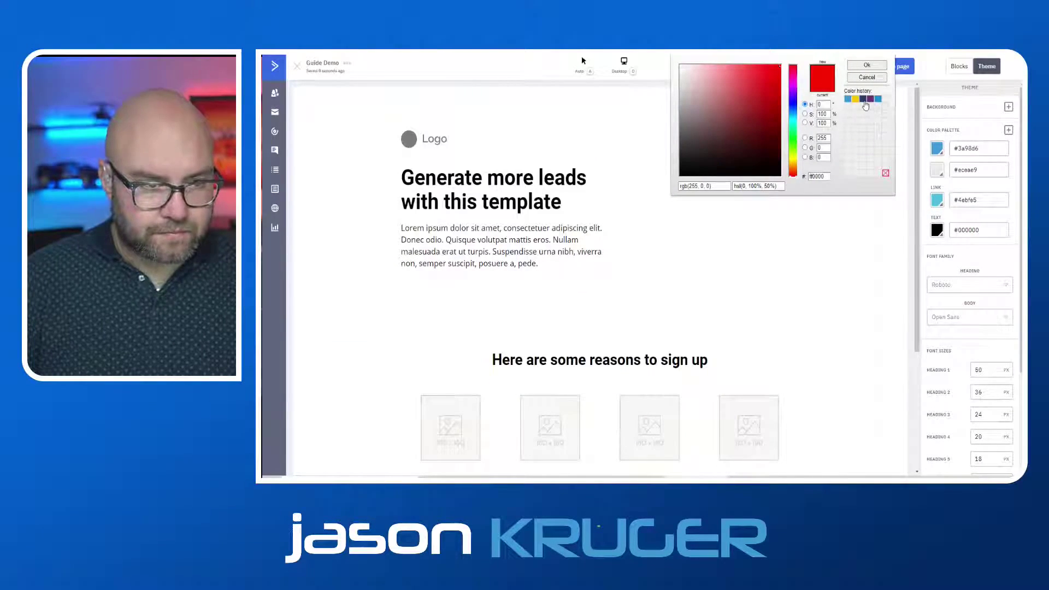
pyautogui.click(864, 99)
pyautogui.moveTo(830, 176); pyautogui.dragTo(809, 178)
pyautogui.hotkey('ctrl', 'c')
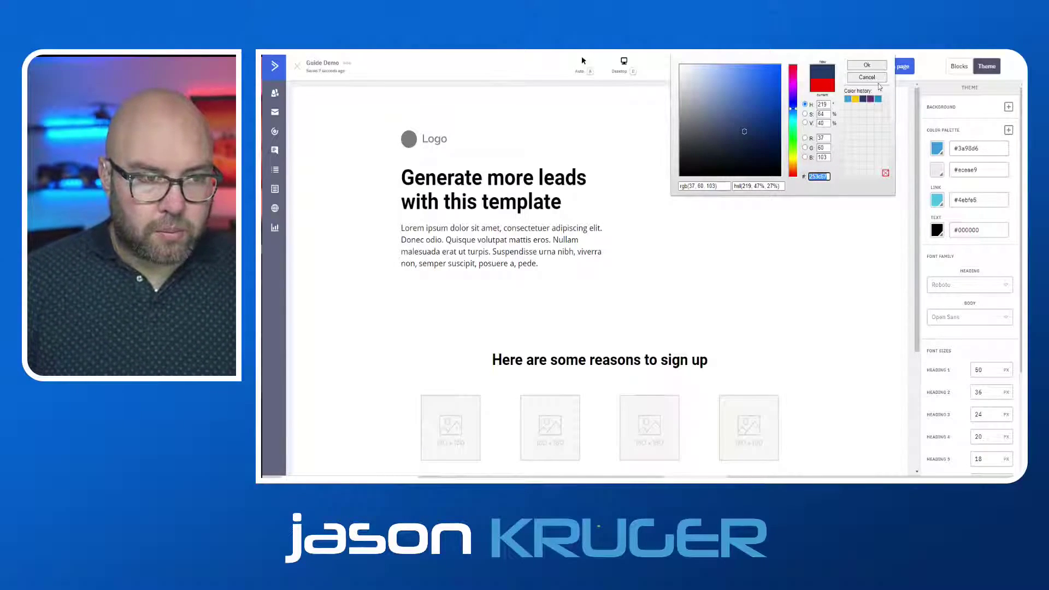
pyautogui.click(902, 48)
pyautogui.click(977, 172)
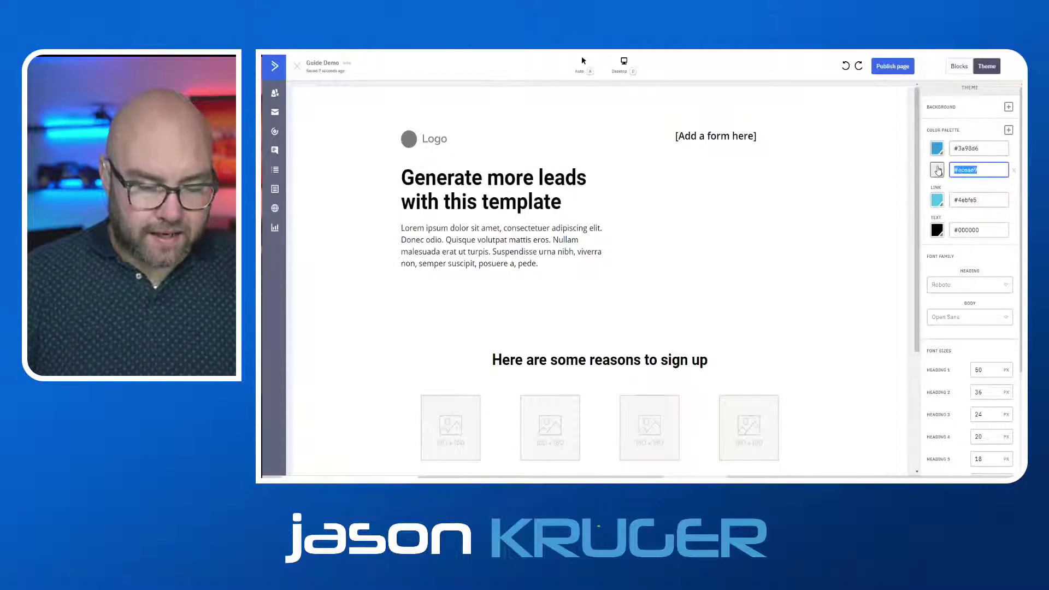
pyautogui.hotkey('ctrl', 'v')
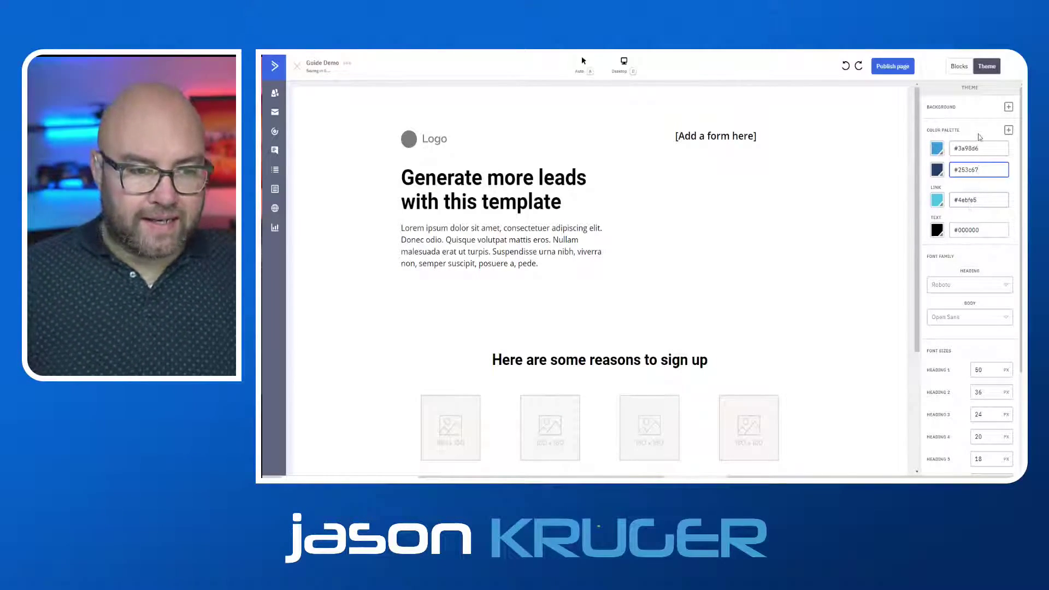
# Replace the placeholder logo above the main headline with the black-and-blue brand logo from the image library
pyautogui.click(959, 66)
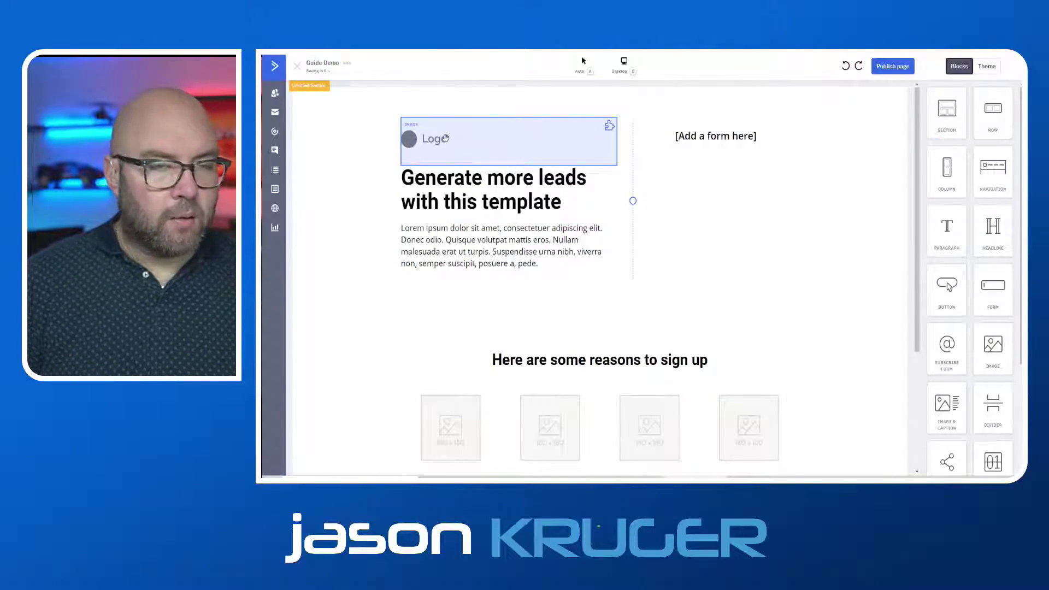
pyautogui.click(441, 141)
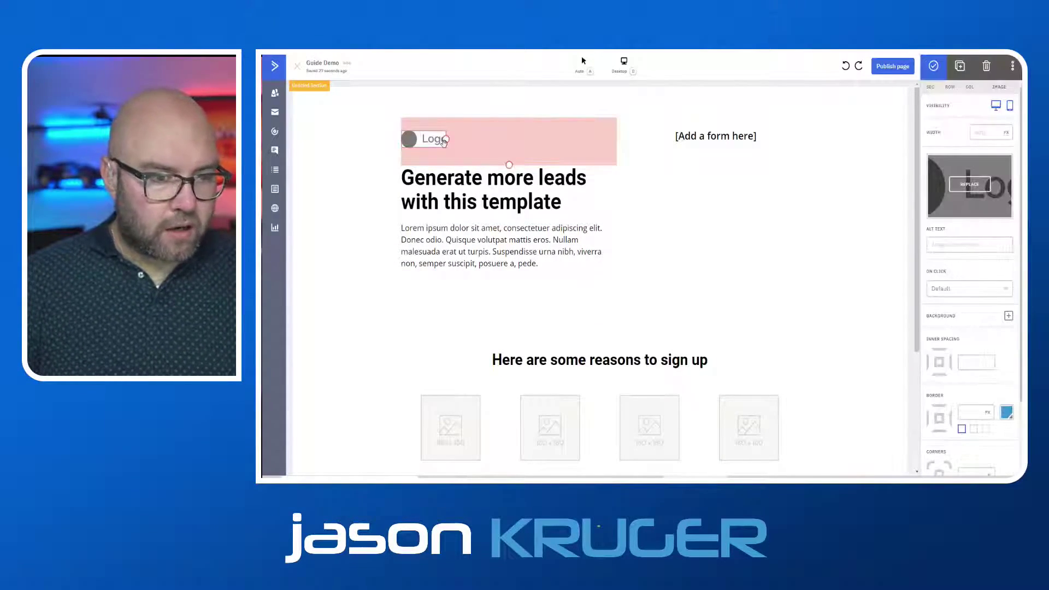
pyautogui.click(969, 185)
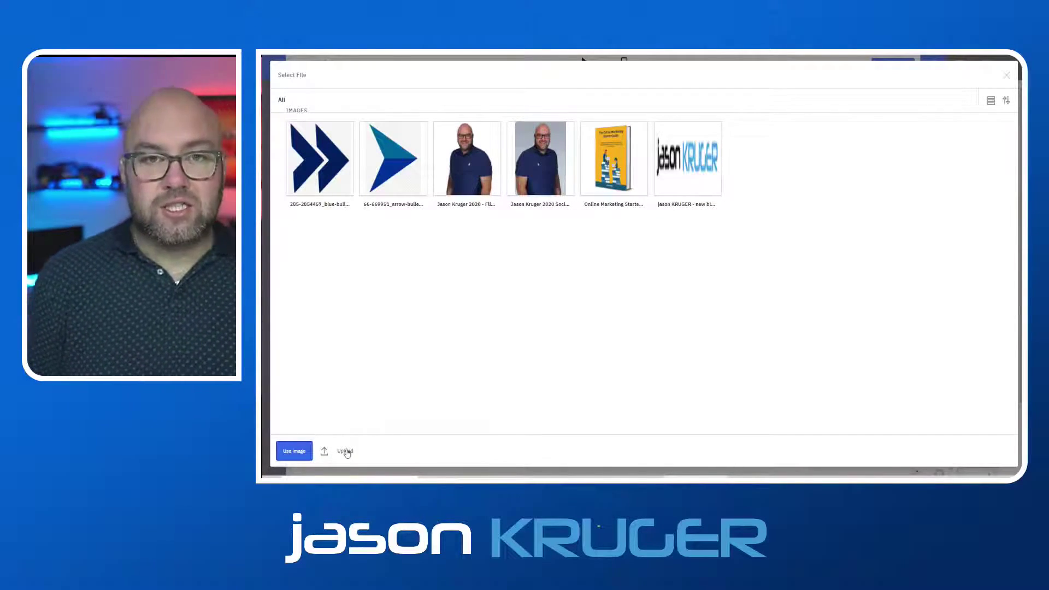
pyautogui.click(698, 155)
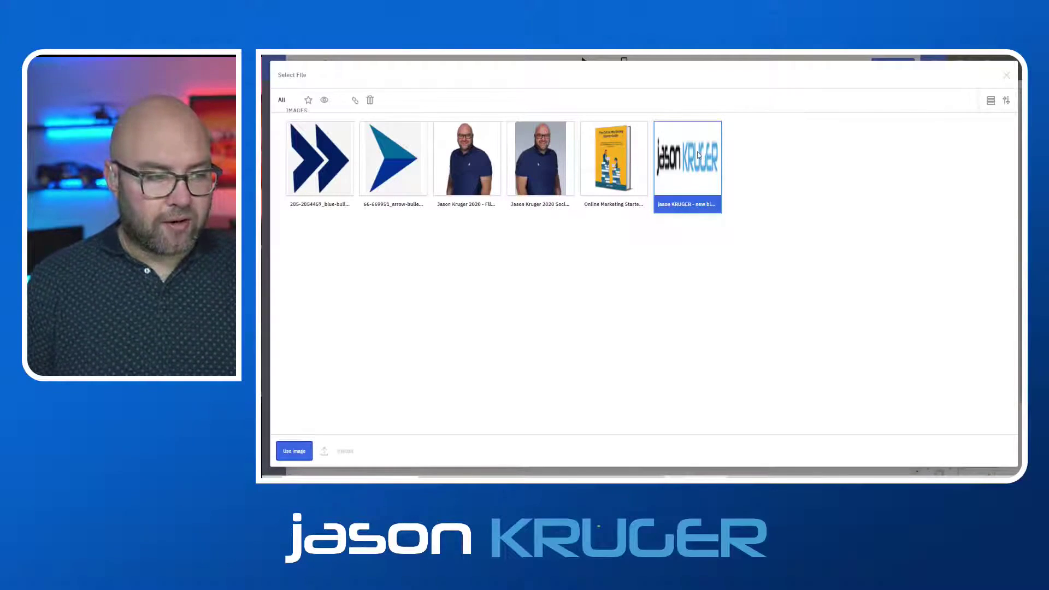
pyautogui.click(290, 449)
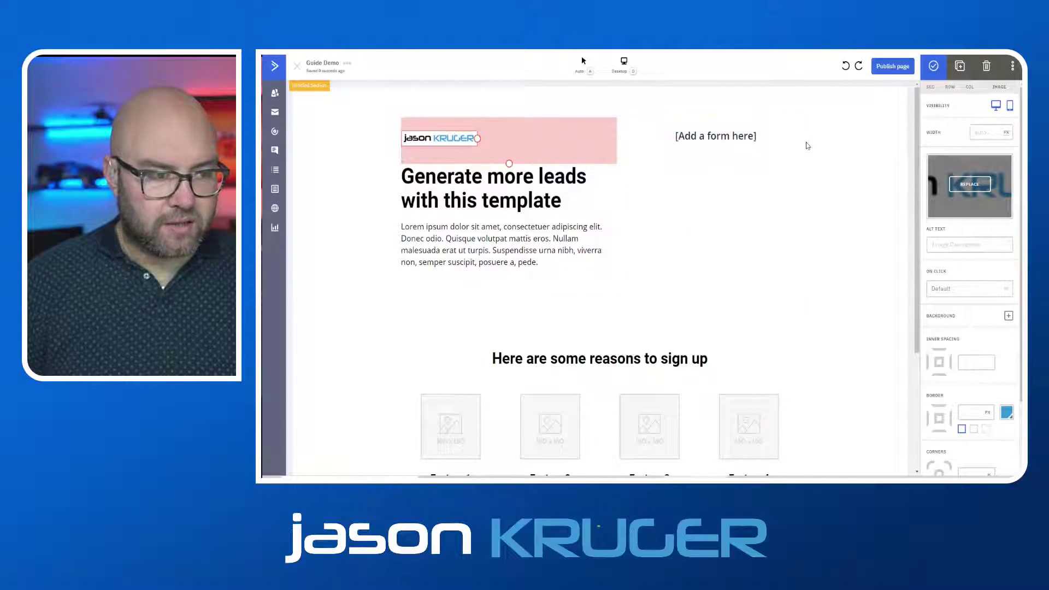
# Delete the "[Add a form here]" text and the empty column that held it
pyautogui.click(770, 135)
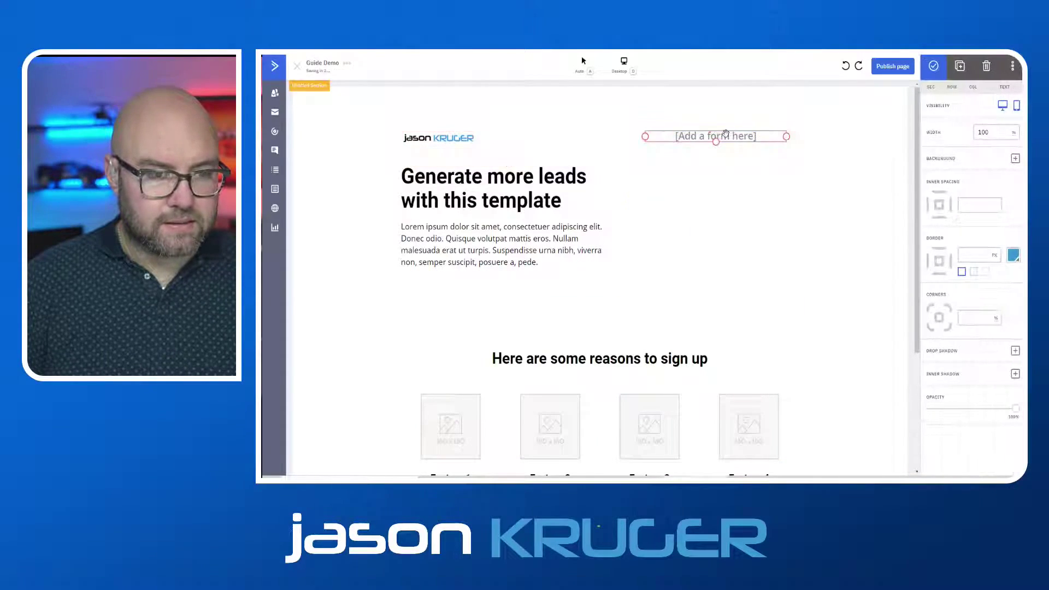
pyautogui.click(986, 66)
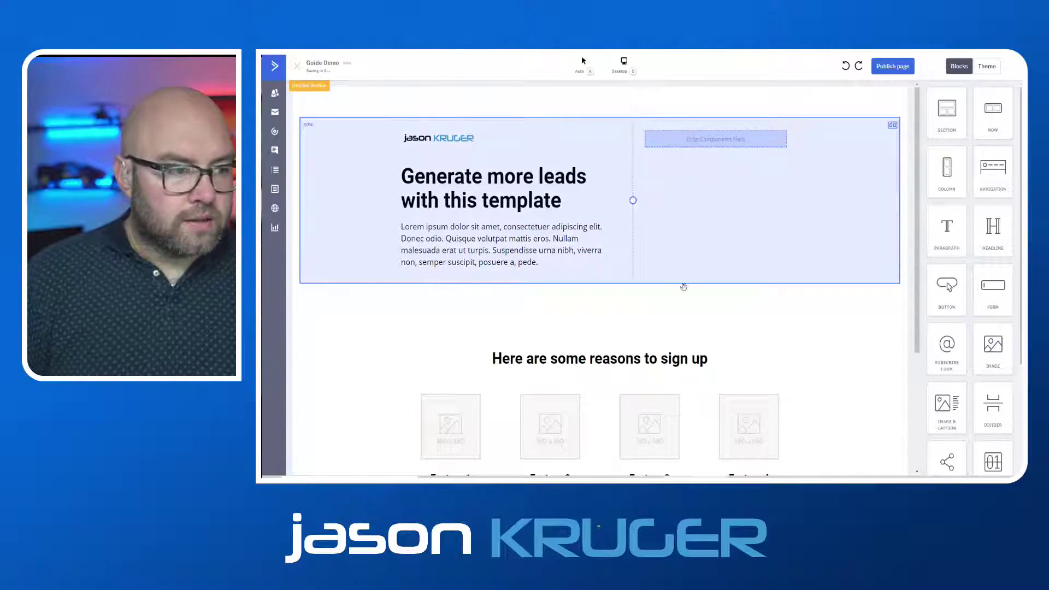
pyautogui.click(714, 152)
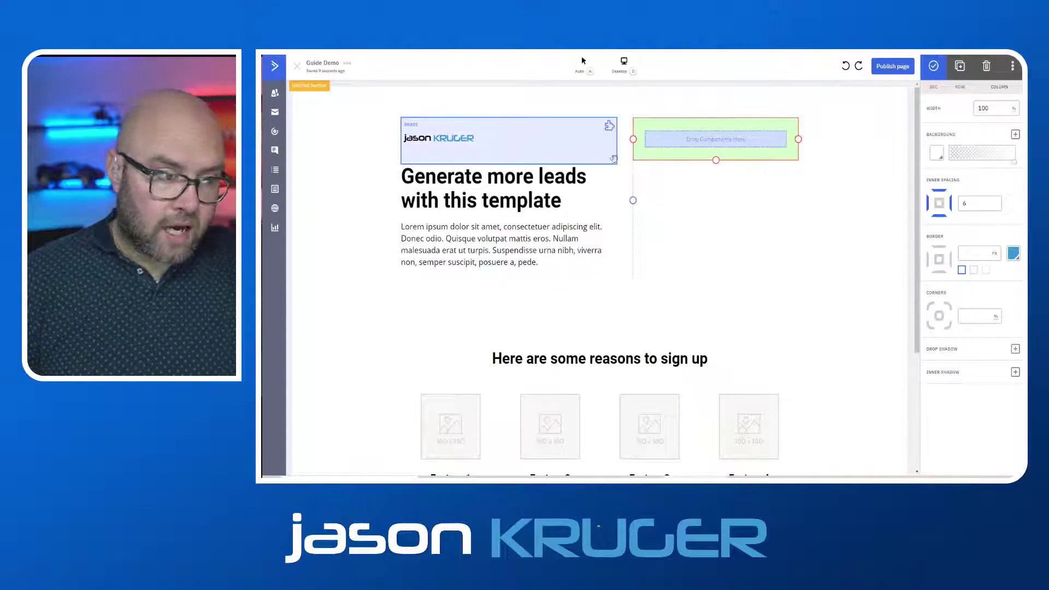
pyautogui.click(988, 66)
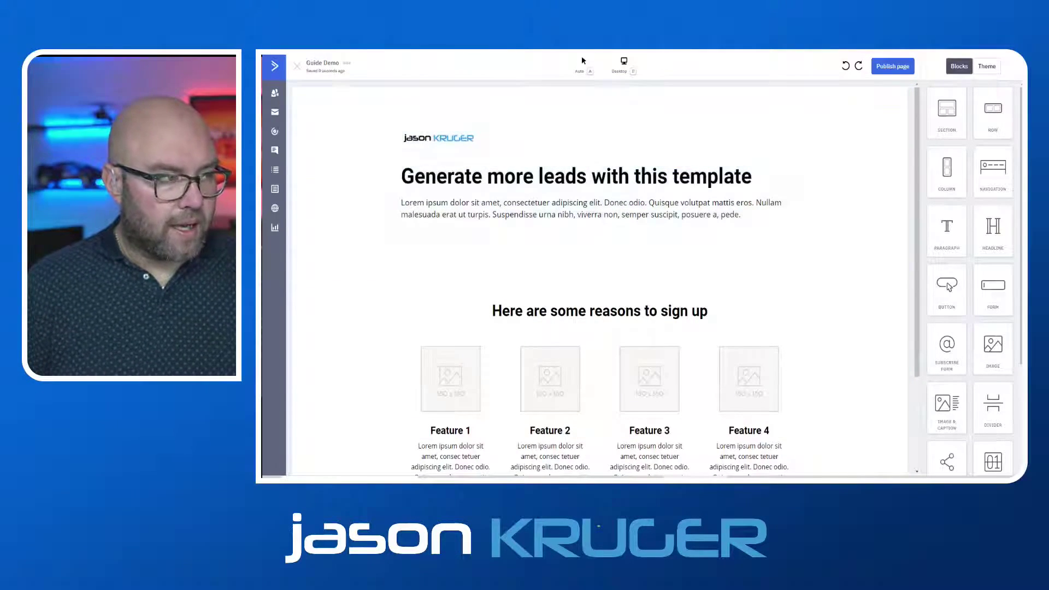
# Replace the template's main headline with the reference page's "The FREE 5-Minute 'Must-Read' Guide for Every Heart Centred Business…" headline, without a leading space
pyautogui.click(574, 52)
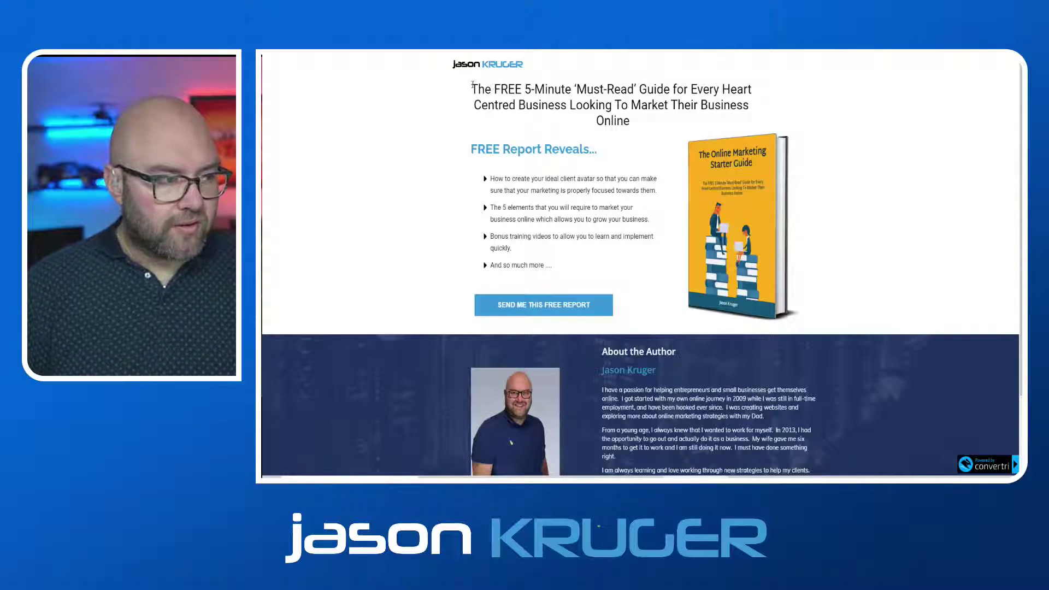
pyautogui.moveTo(471, 90); pyautogui.dragTo(636, 118)
pyautogui.hotkey('ctrl', 'c')
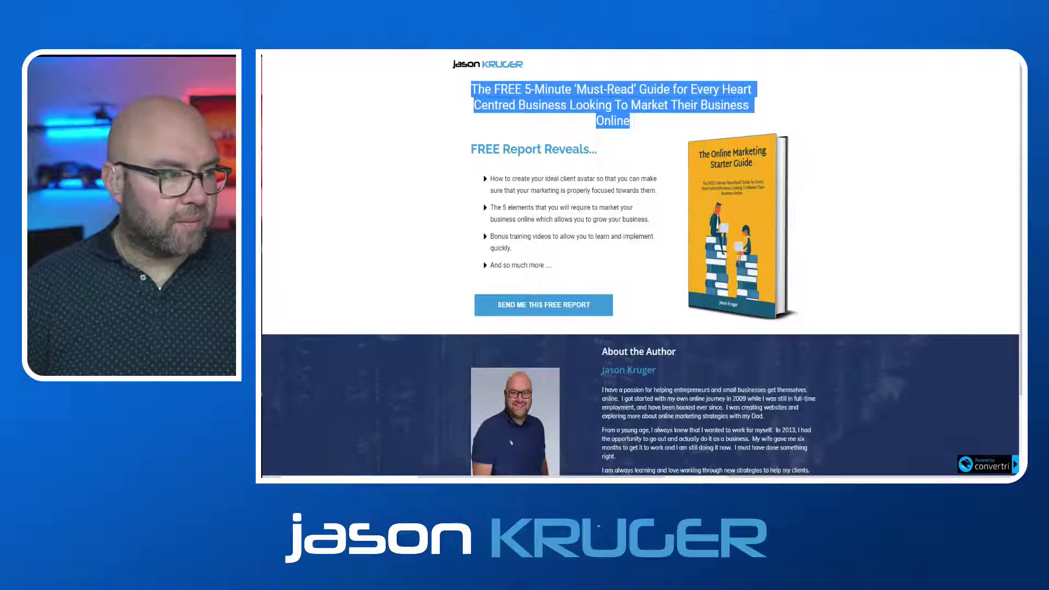
pyautogui.hotkey('ctrl', 'Tab')
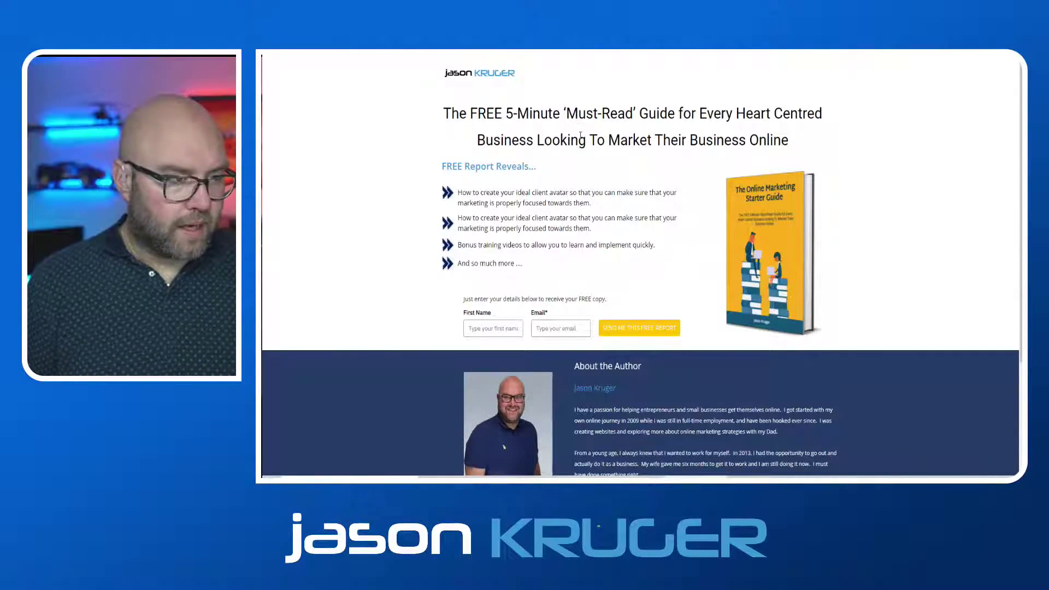
pyautogui.hotkey('ctrl', 'Tab')
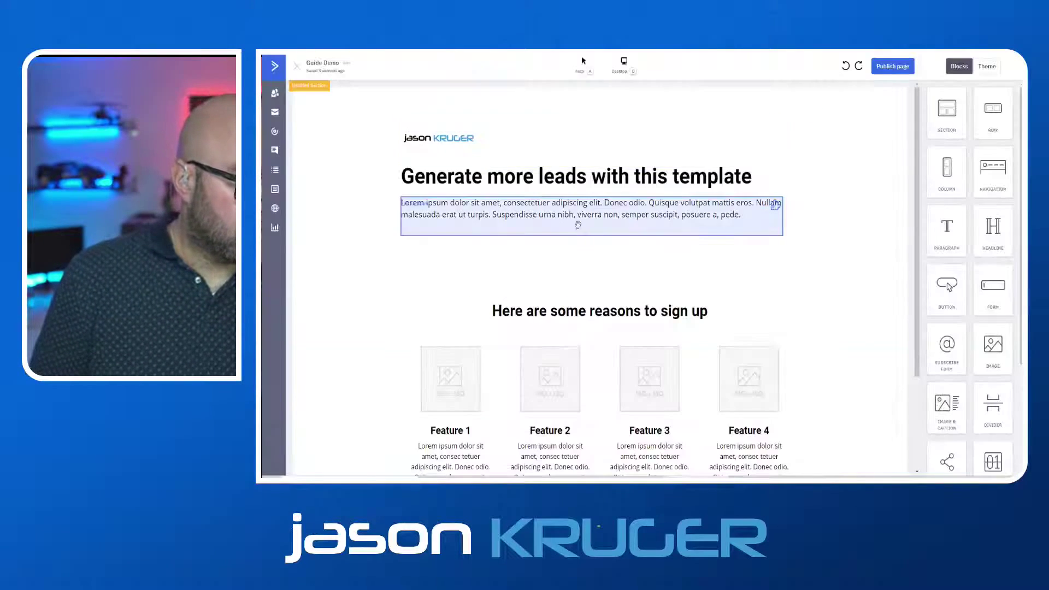
pyautogui.click(603, 174)
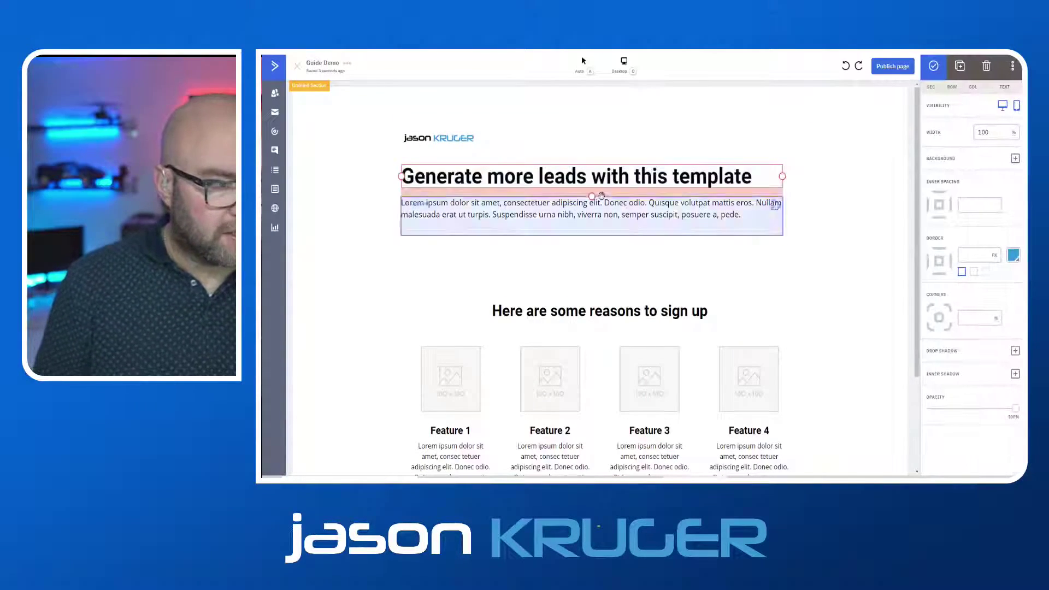
pyautogui.doubleClick(604, 174)
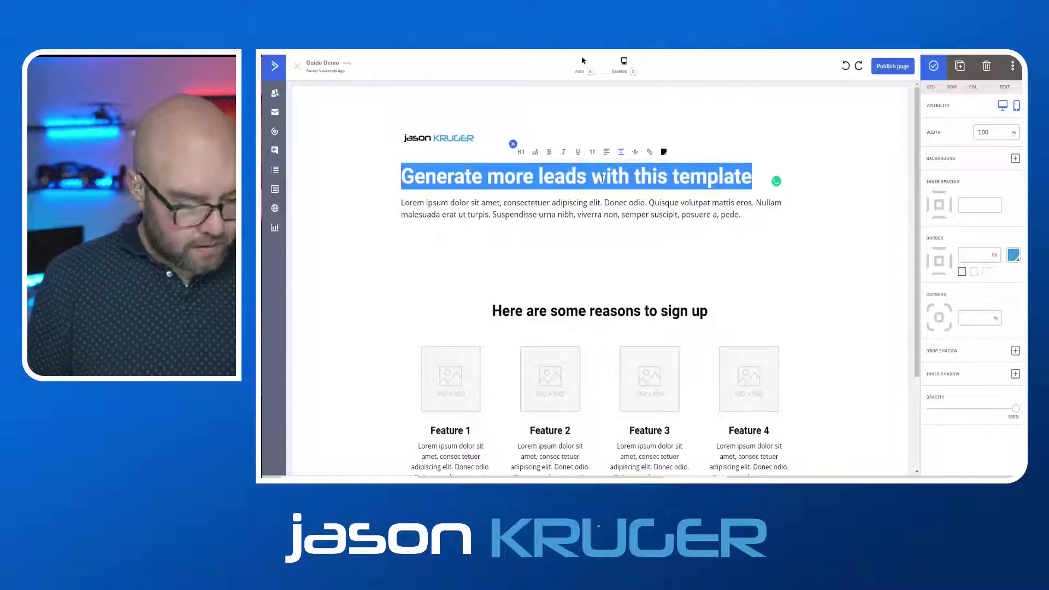
pyautogui.hotkey('ctrl', 'v')
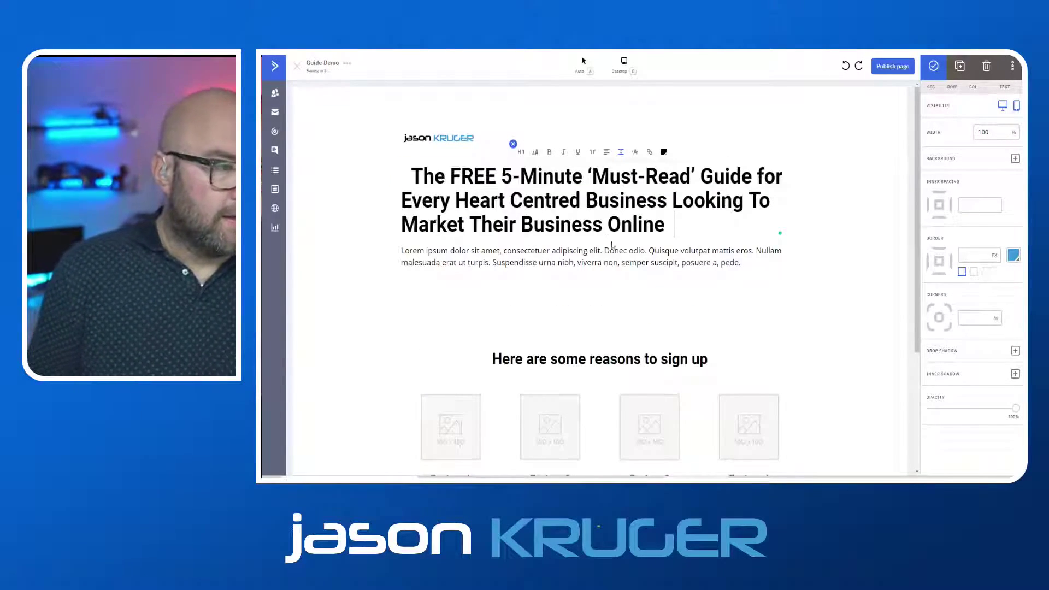
pyautogui.click(411, 170)
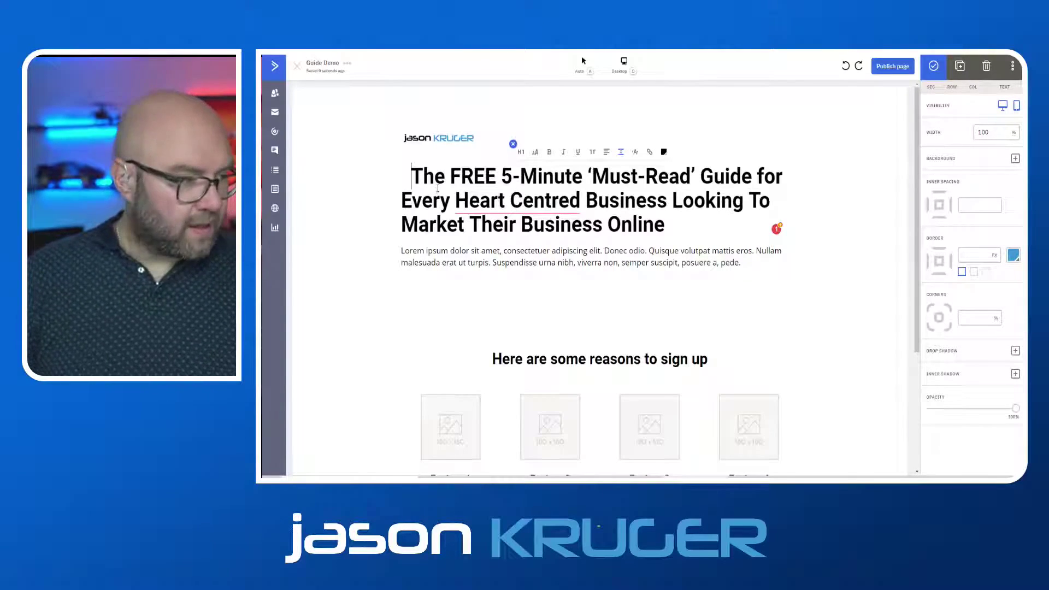
pyautogui.press('BackSpace')
# Reduce the main headline's font size so it fits on two lines and centre its text
pyautogui.rightClick(474, 192)
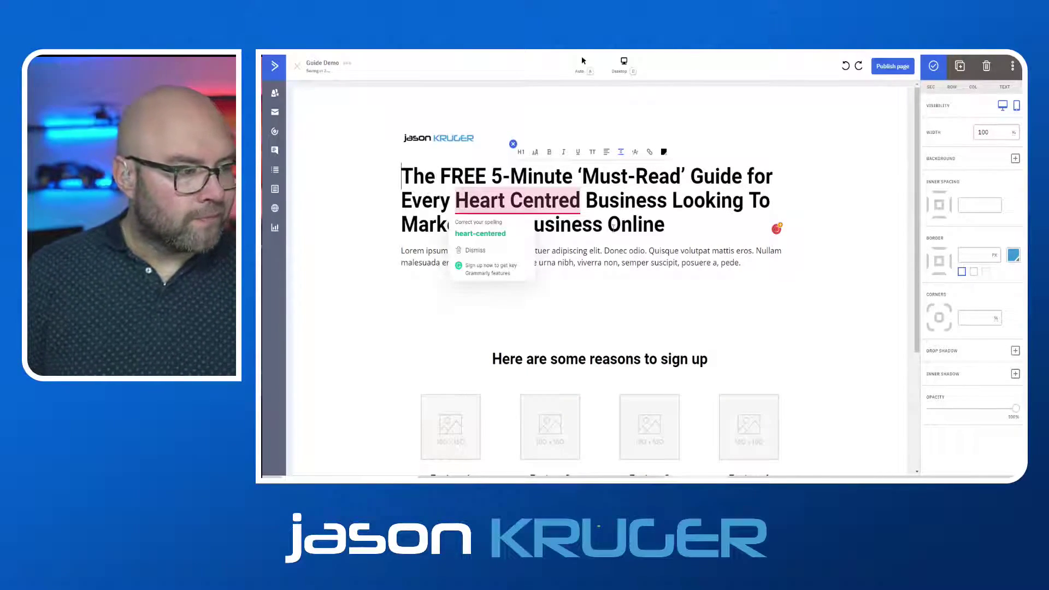
pyautogui.click(679, 221)
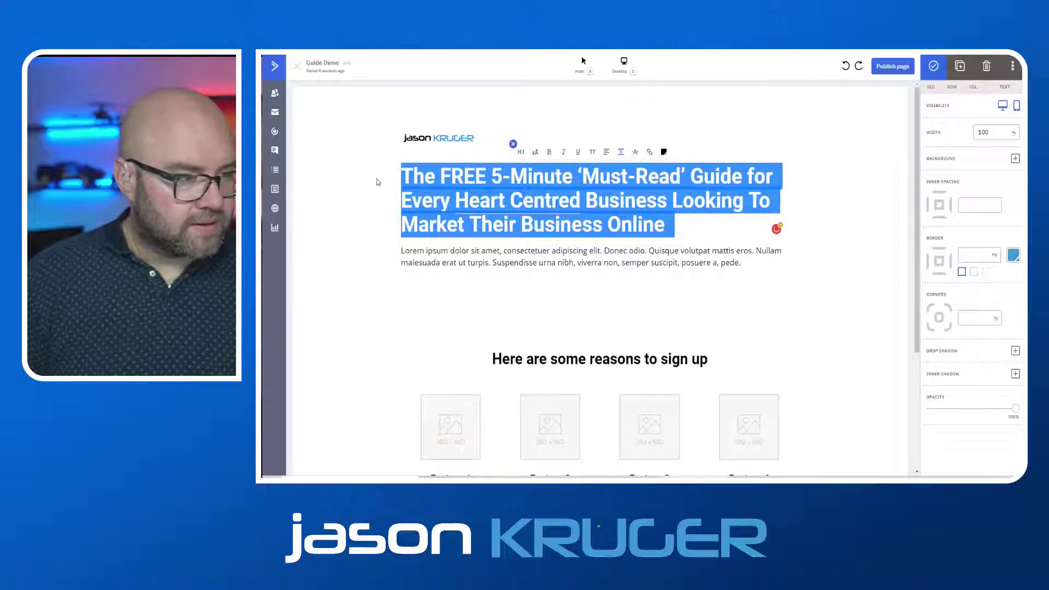
pyautogui.click(535, 154)
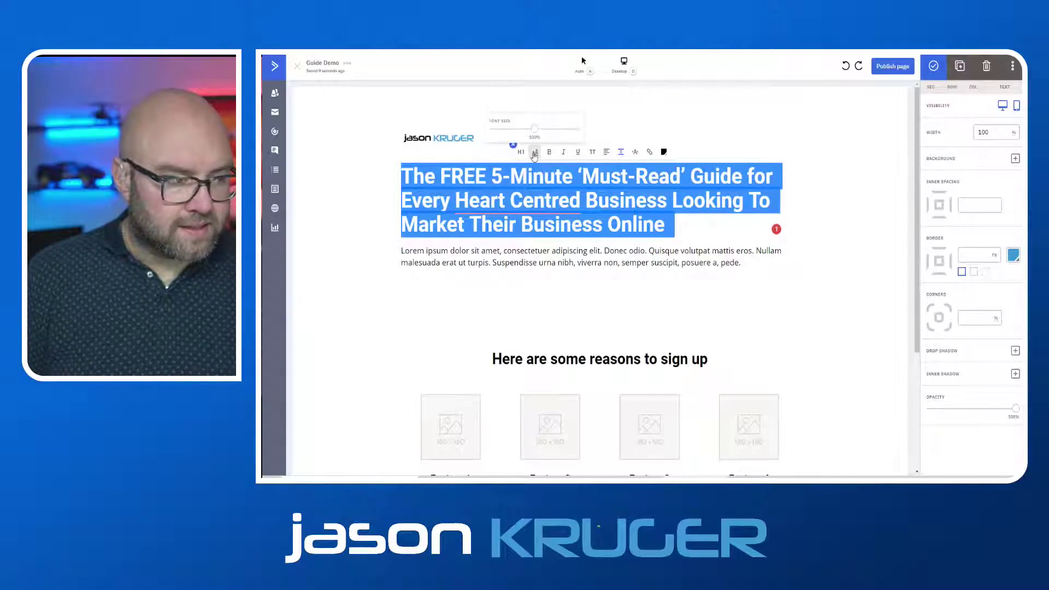
pyautogui.moveTo(534, 129); pyautogui.dragTo(510, 130)
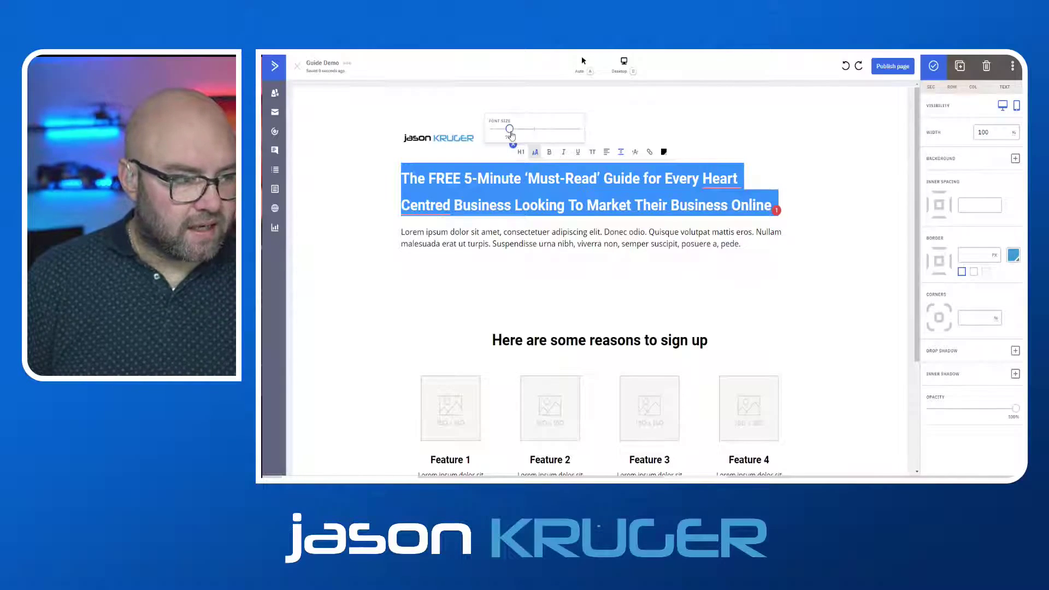
pyautogui.click(607, 153)
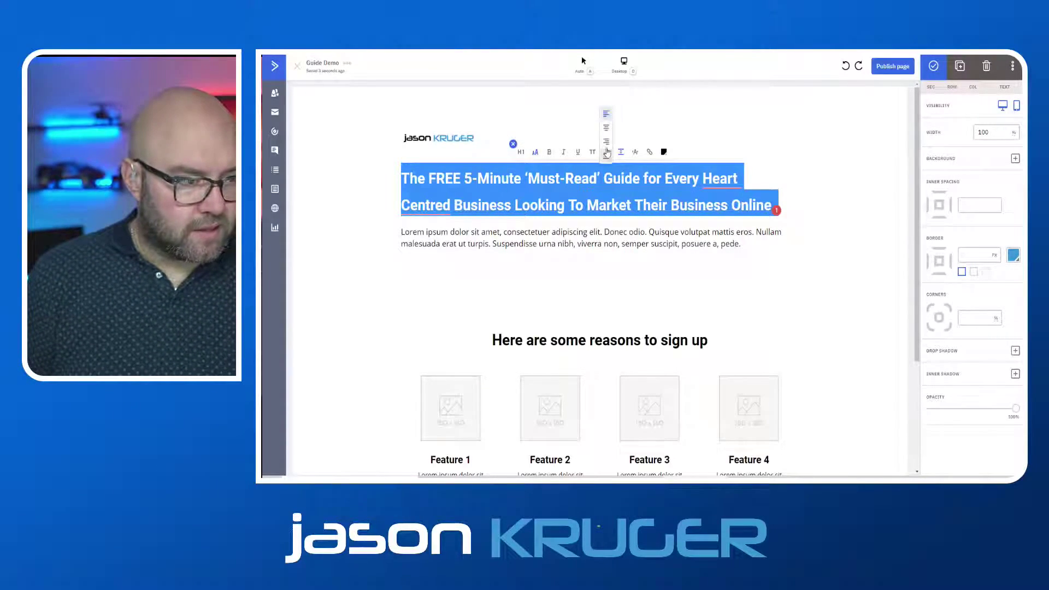
pyautogui.click(606, 128)
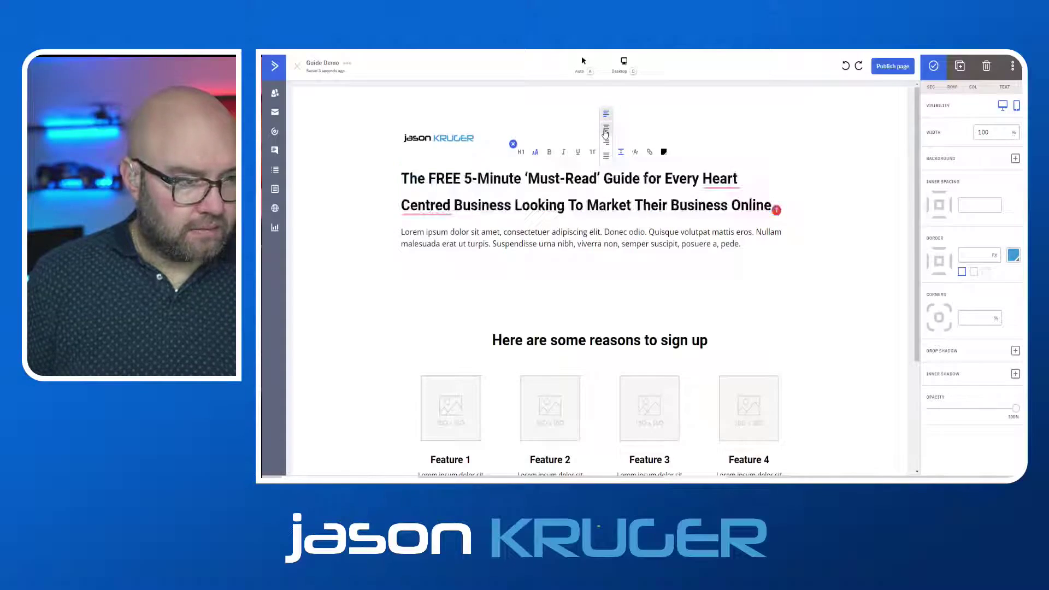
pyautogui.click(642, 291)
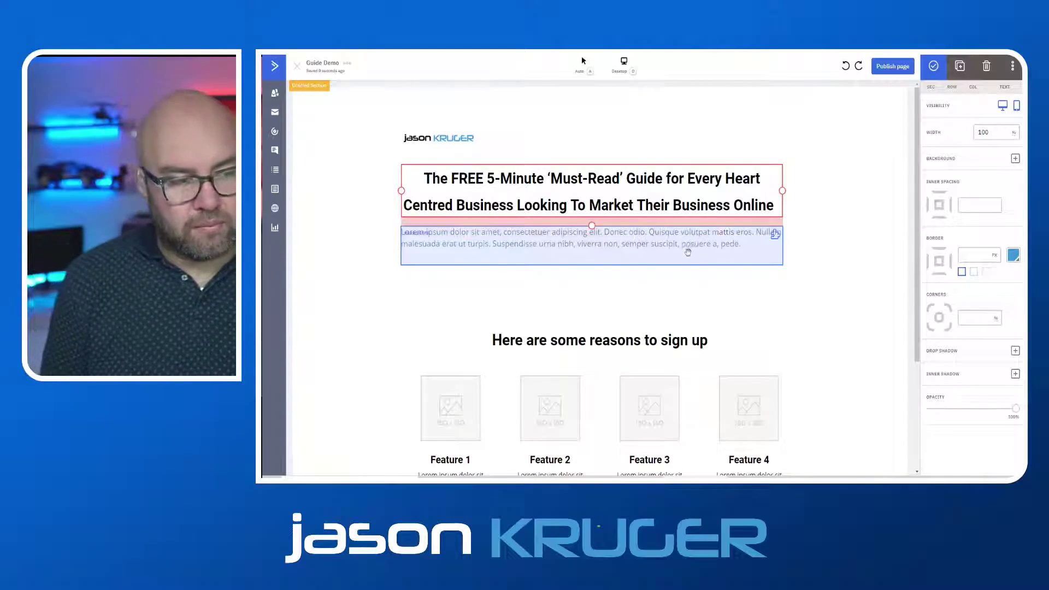
# Delete the lorem ipsum paragraph below the main headline and add a row with two columns in its place
pyautogui.click(638, 243)
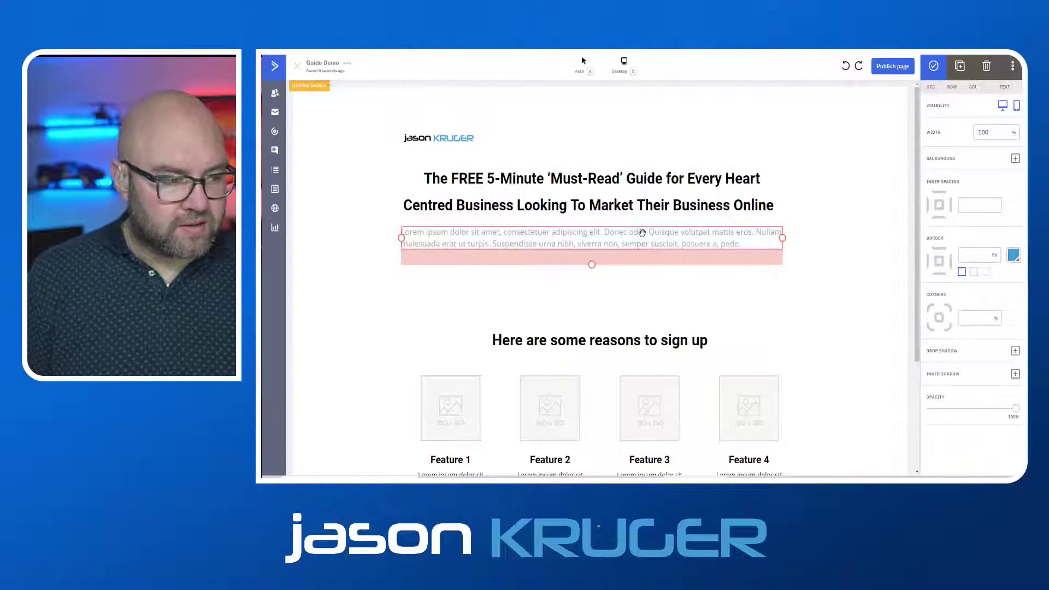
pyautogui.click(986, 65)
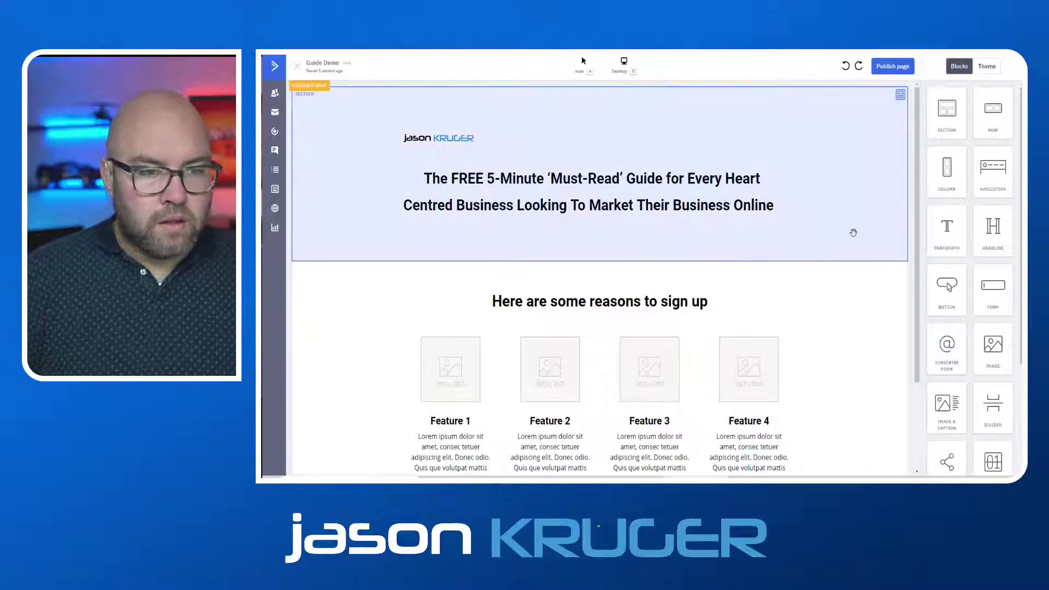
pyautogui.moveTo(993, 109); pyautogui.dragTo(580, 228)
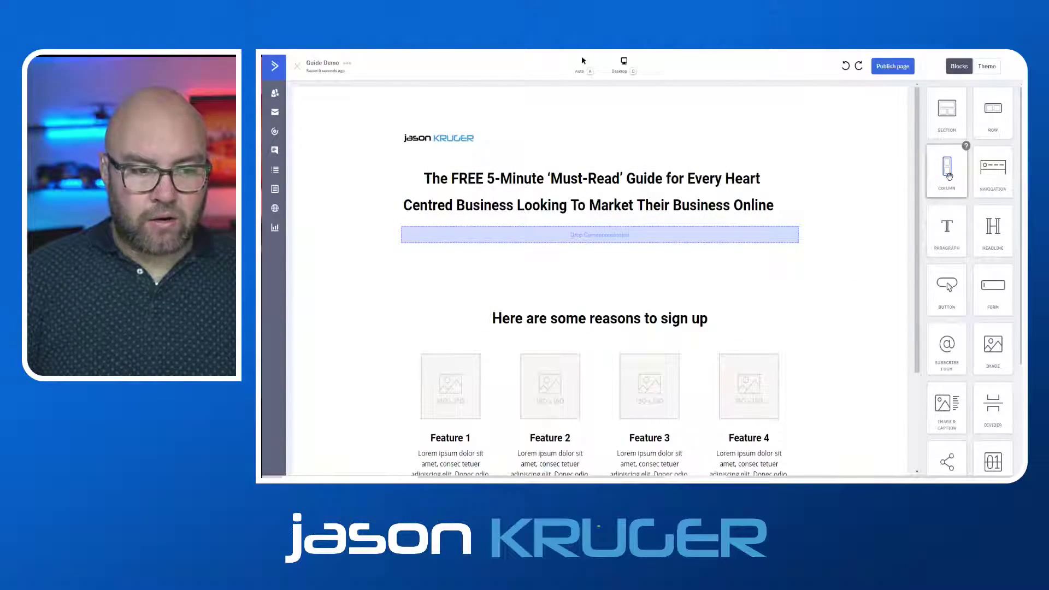
pyautogui.moveTo(948, 175); pyautogui.dragTo(797, 239)
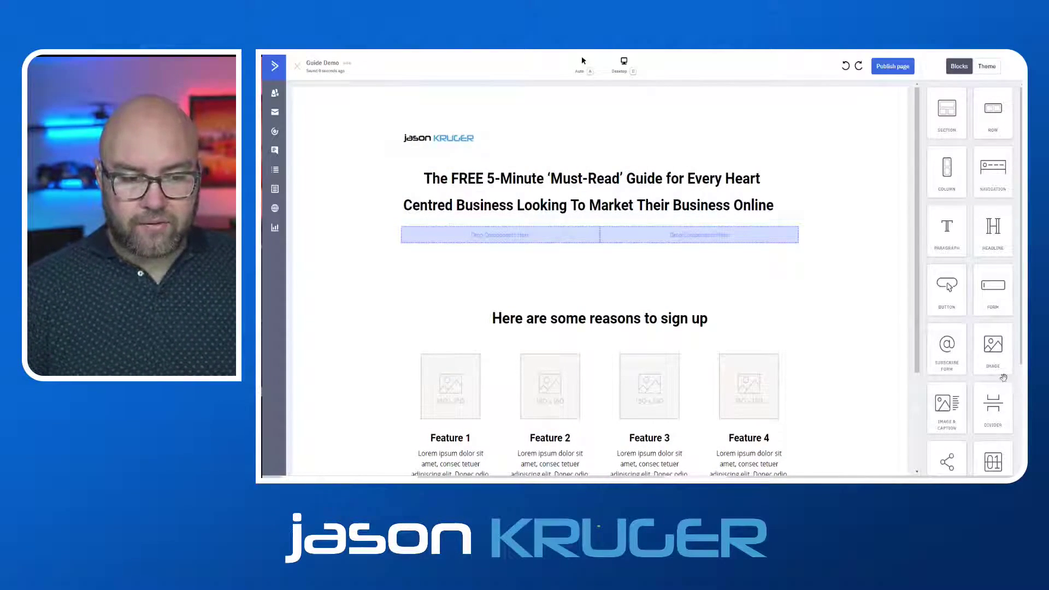
# Add an image block to the new row's right column using the Online Marketing Starter Guide book cover from the image library
pyautogui.moveTo(997, 356); pyautogui.dragTo(704, 234)
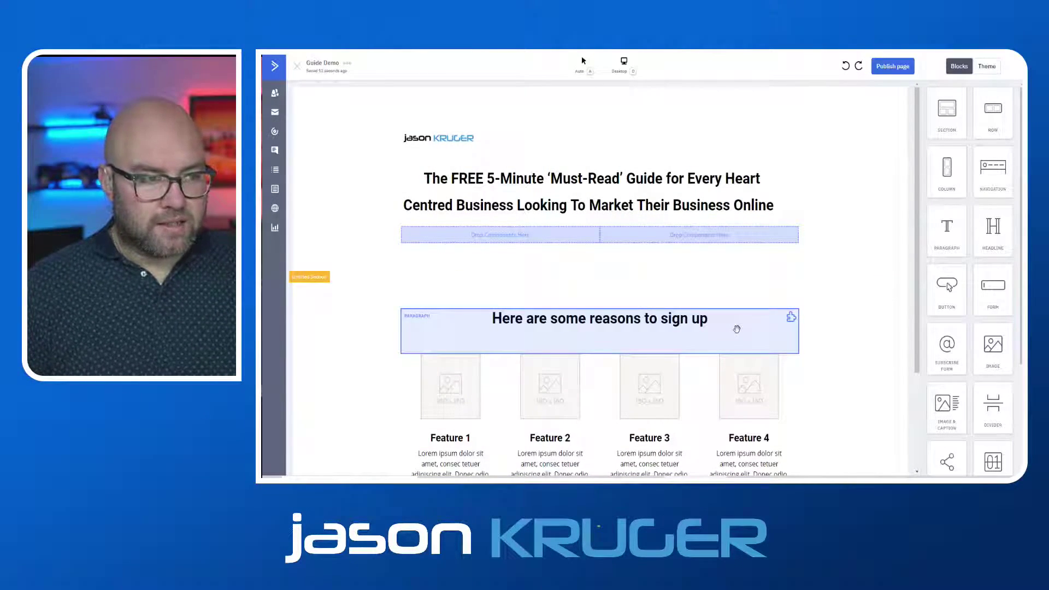
pyautogui.moveTo(738, 333); pyautogui.dragTo(739, 334)
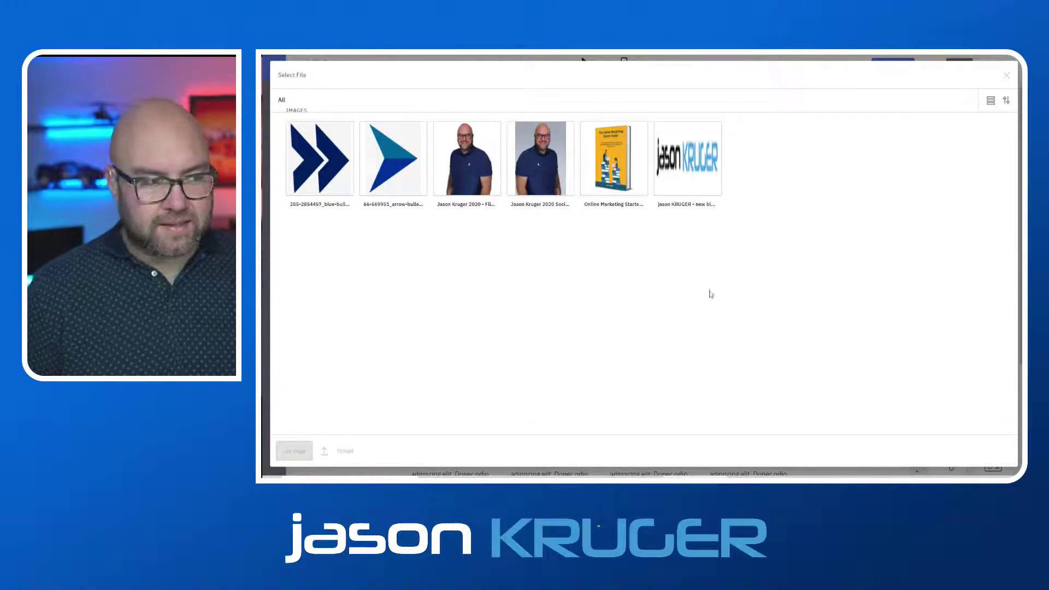
pyautogui.click(609, 162)
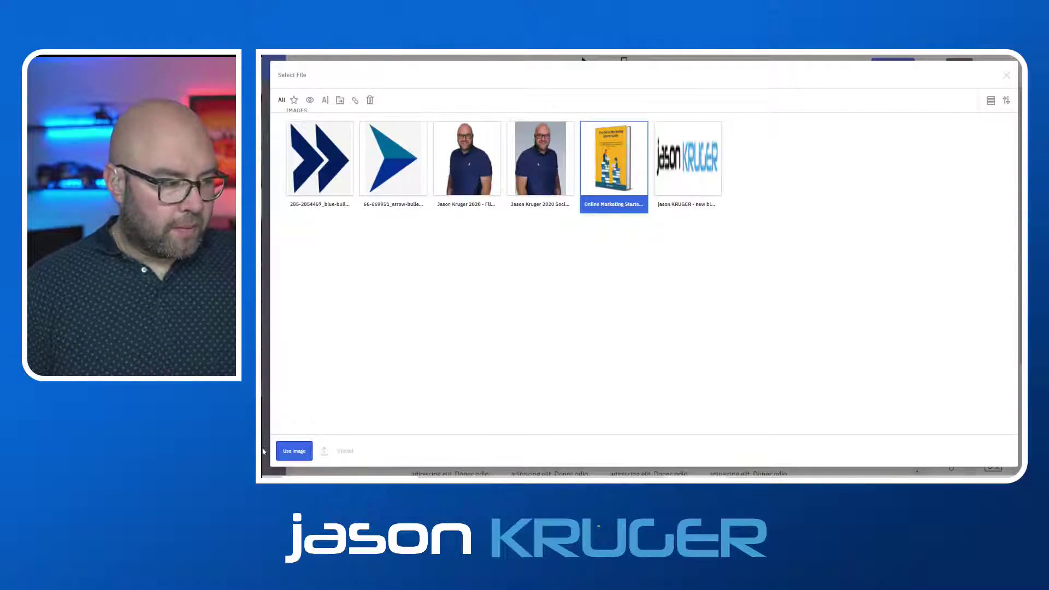
pyautogui.click(294, 451)
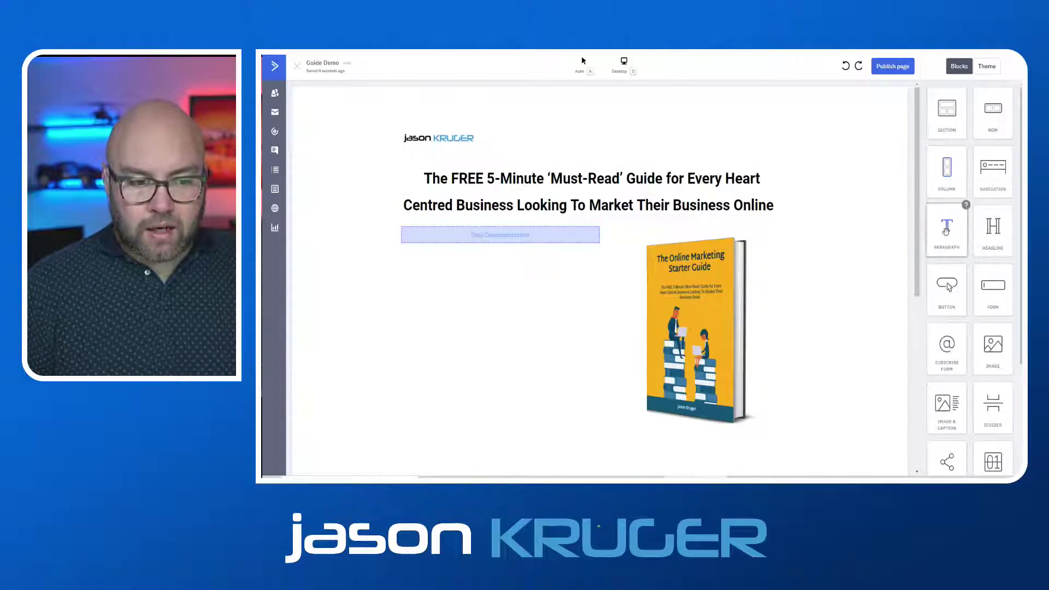
# Add a paragraph block to the row's left column and fill it with "FREE Report Reveals..." copied from the reference page
pyautogui.moveTo(946, 232); pyautogui.dragTo(443, 232)
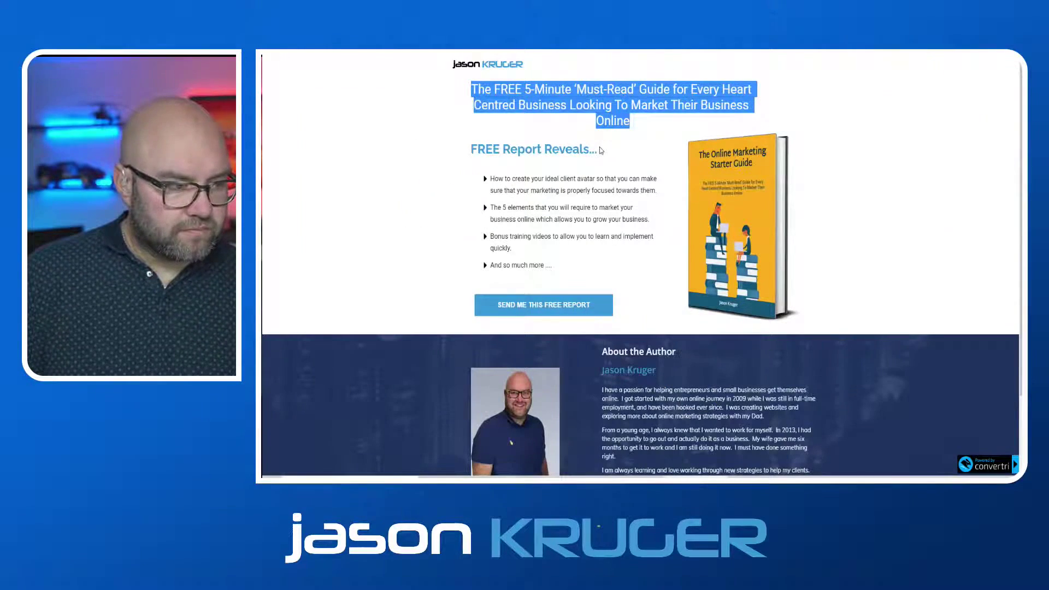
pyautogui.moveTo(601, 150); pyautogui.dragTo(470, 155)
pyautogui.hotkey('ctrl', 'c')
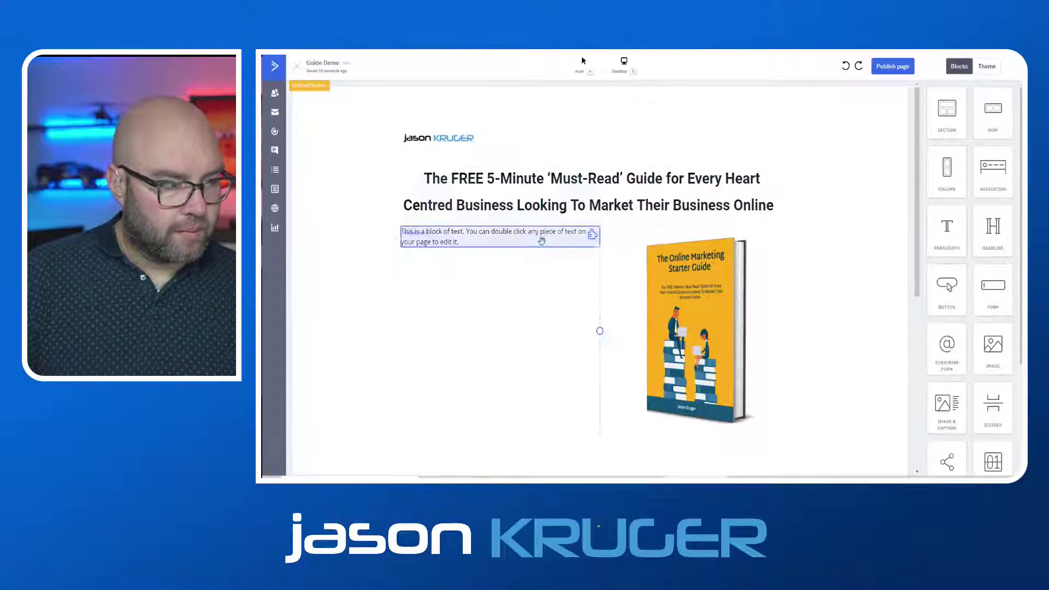
pyautogui.click(521, 238)
pyautogui.doubleClick(519, 233)
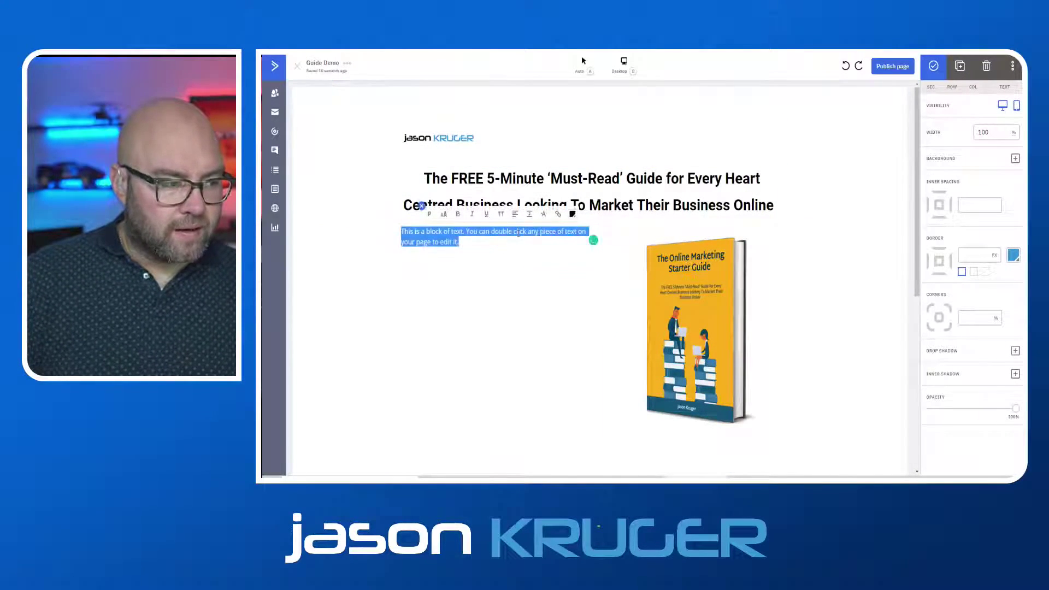
pyautogui.hotkey('ctrl', 'v')
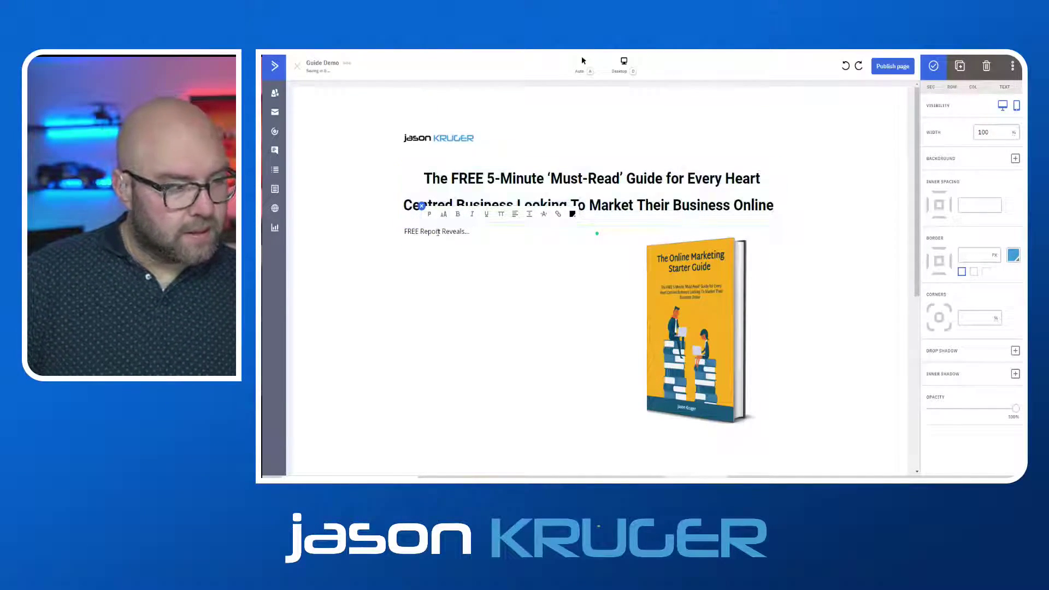
# Enlarge the "FREE Report Reveals..." text slightly and colour it light blue, retrying the connection to the editor if it drops
pyautogui.moveTo(474, 232); pyautogui.dragTo(401, 232)
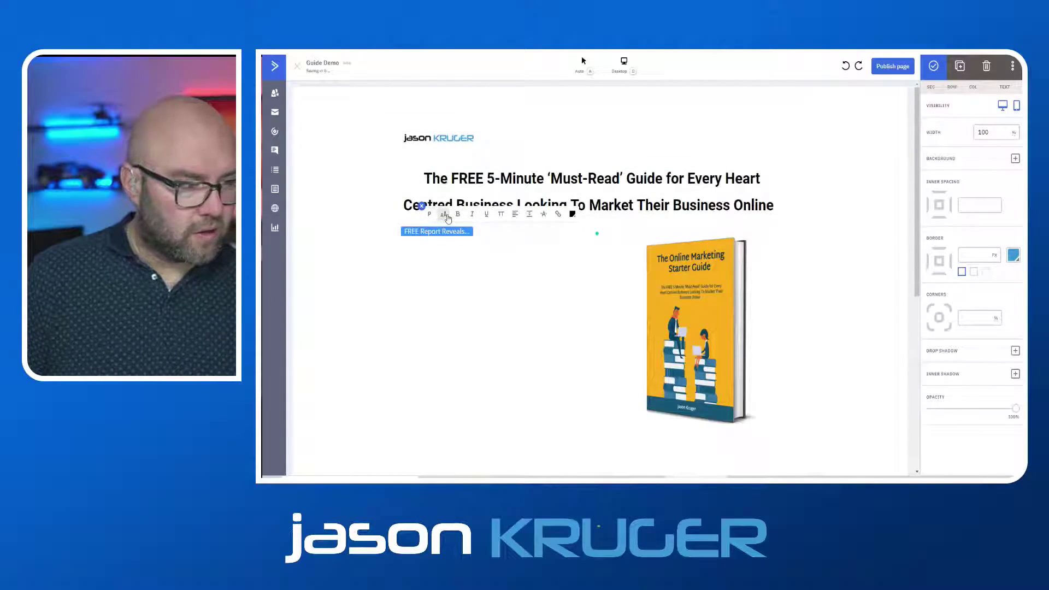
pyautogui.click(445, 215)
pyautogui.moveTo(443, 190); pyautogui.dragTo(467, 190)
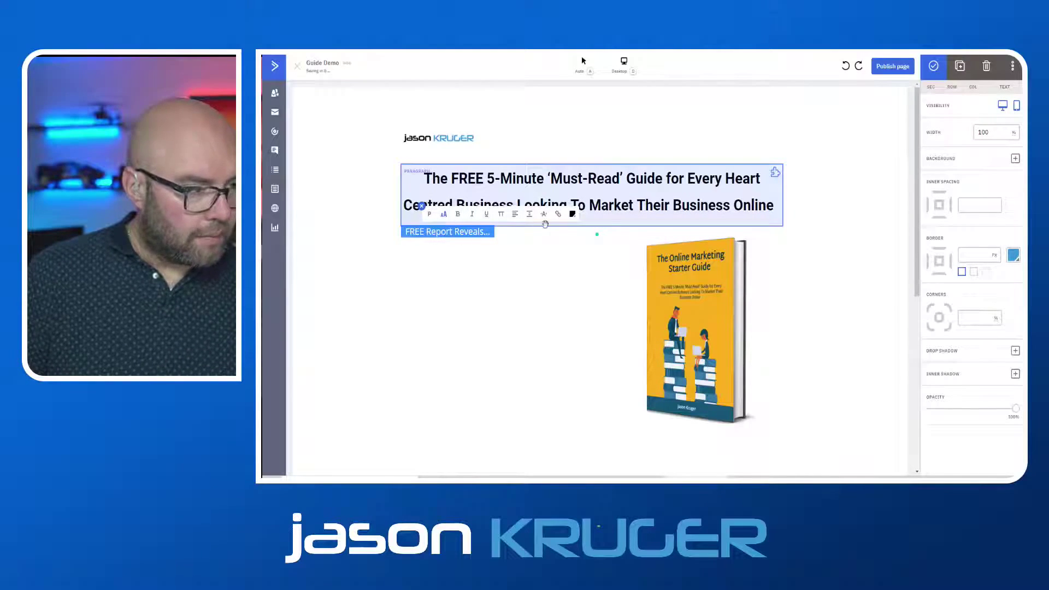
pyautogui.click(572, 214)
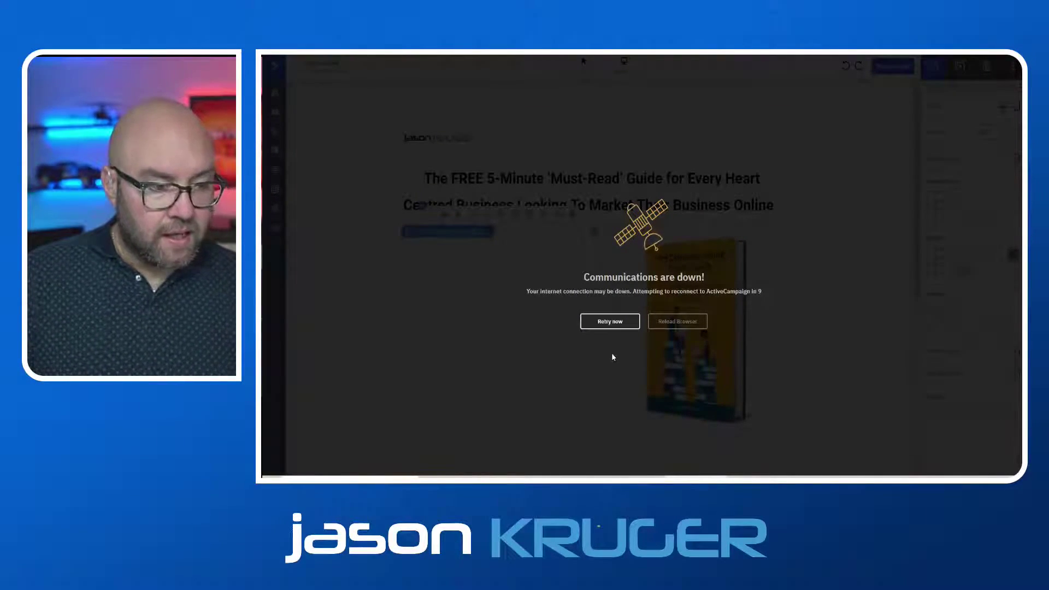
pyautogui.click(594, 327)
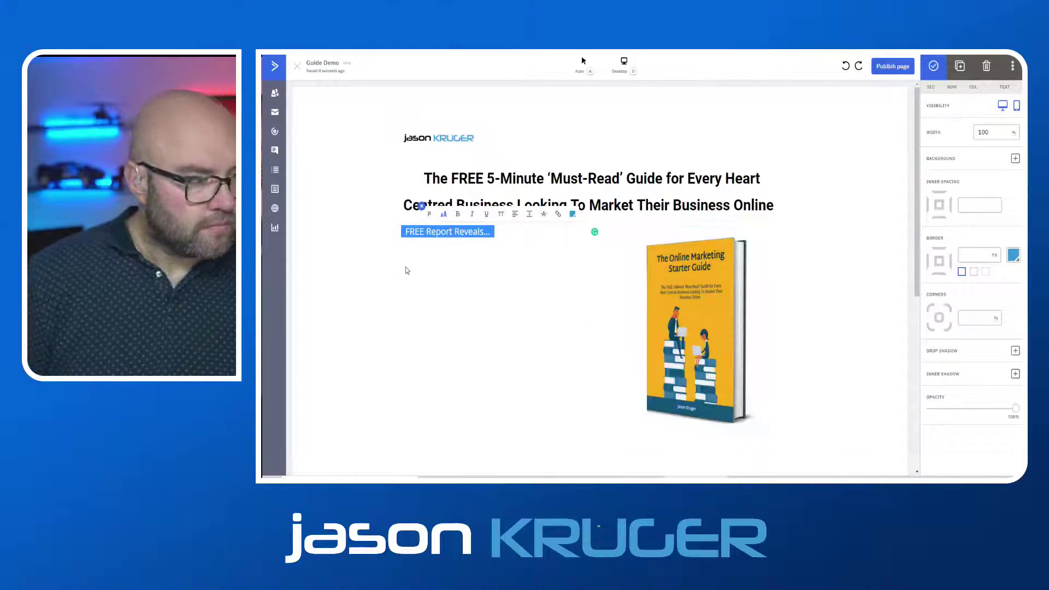
pyautogui.click(449, 264)
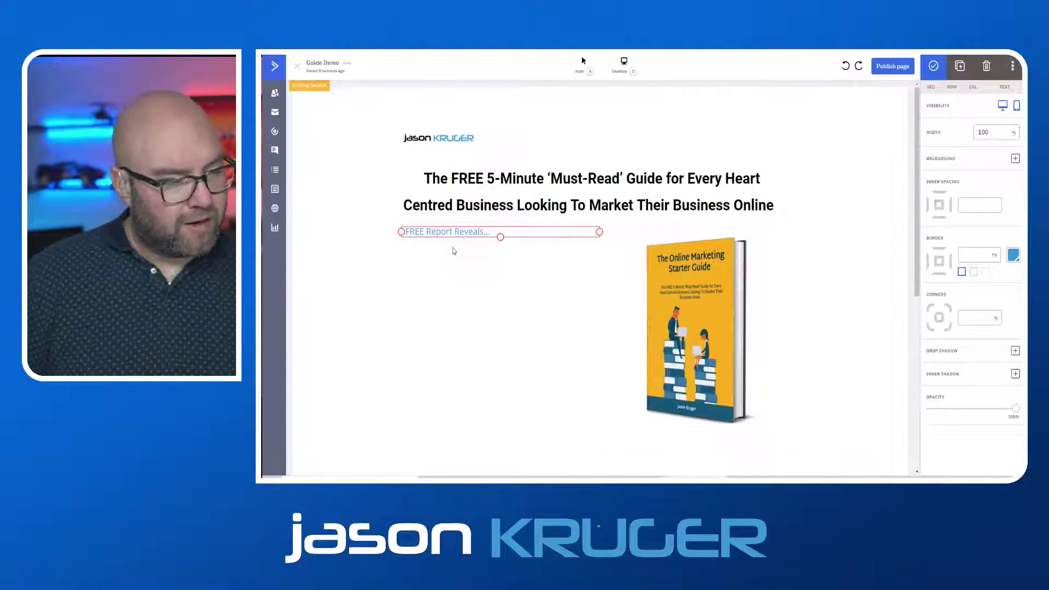
# Make the "FREE Report Reveals..." text bold
pyautogui.doubleClick(451, 232)
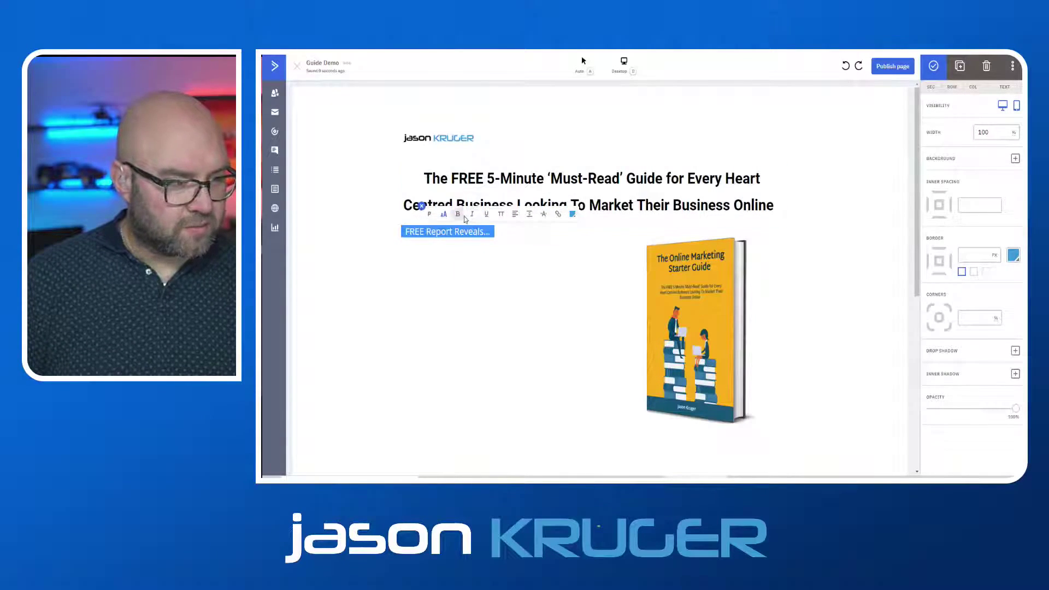
pyautogui.click(458, 215)
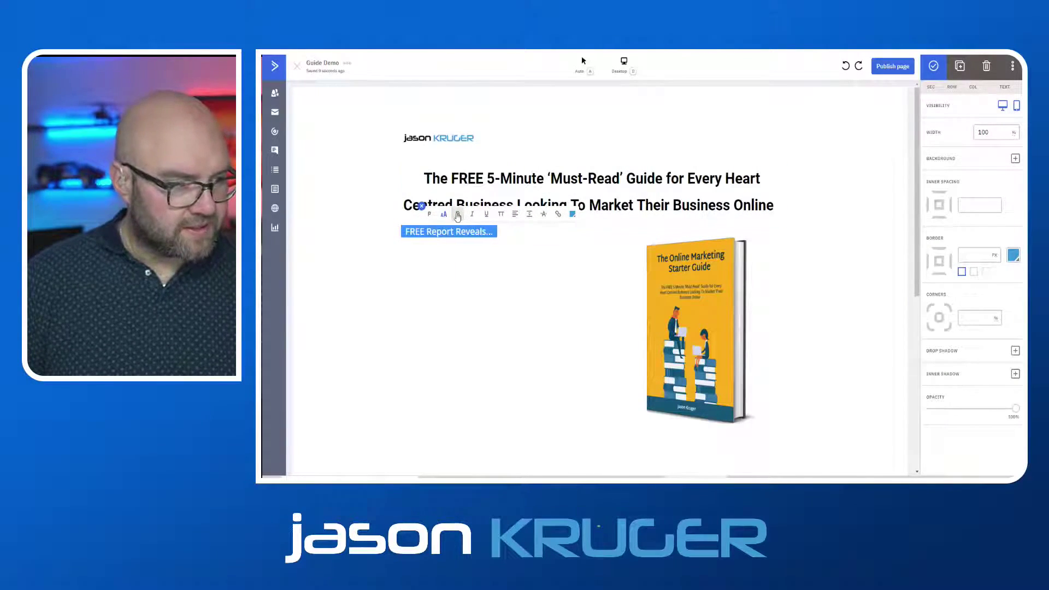
pyautogui.click(512, 292)
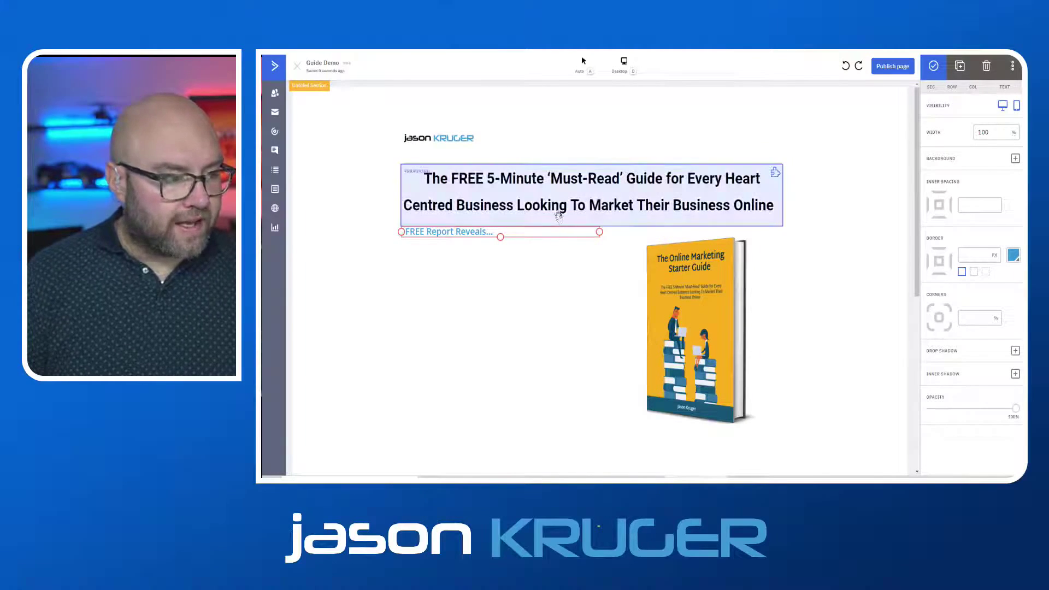
# Add a list block below the "FREE Report Reveals..." text and use the two-tone blue arrow from the image library as its bullet icon
pyautogui.click(319, 408)
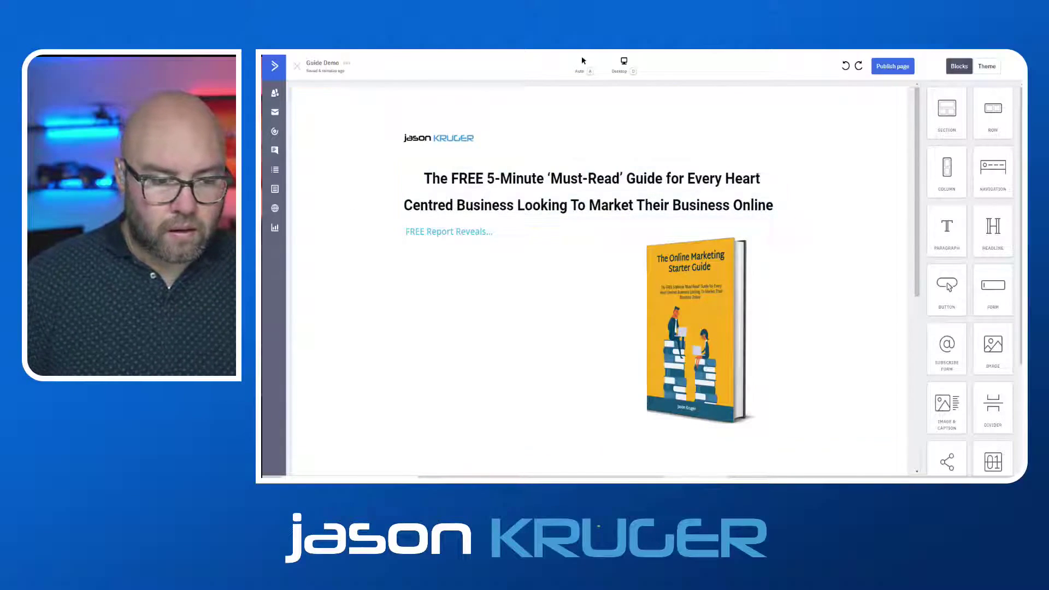
pyautogui.scroll(-3, 965, 219)
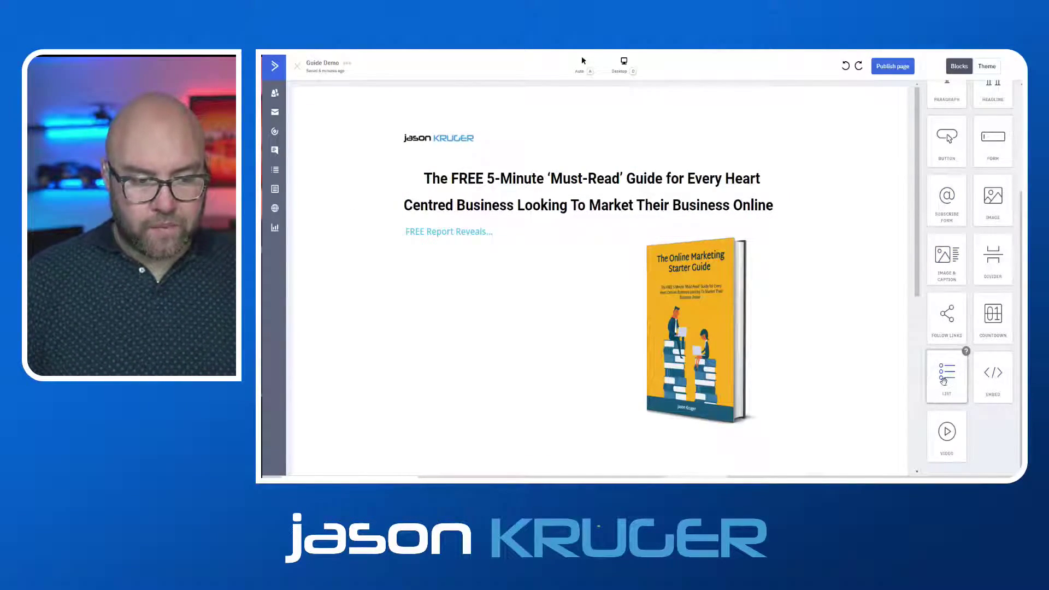
pyautogui.moveTo(944, 381); pyautogui.dragTo(446, 237)
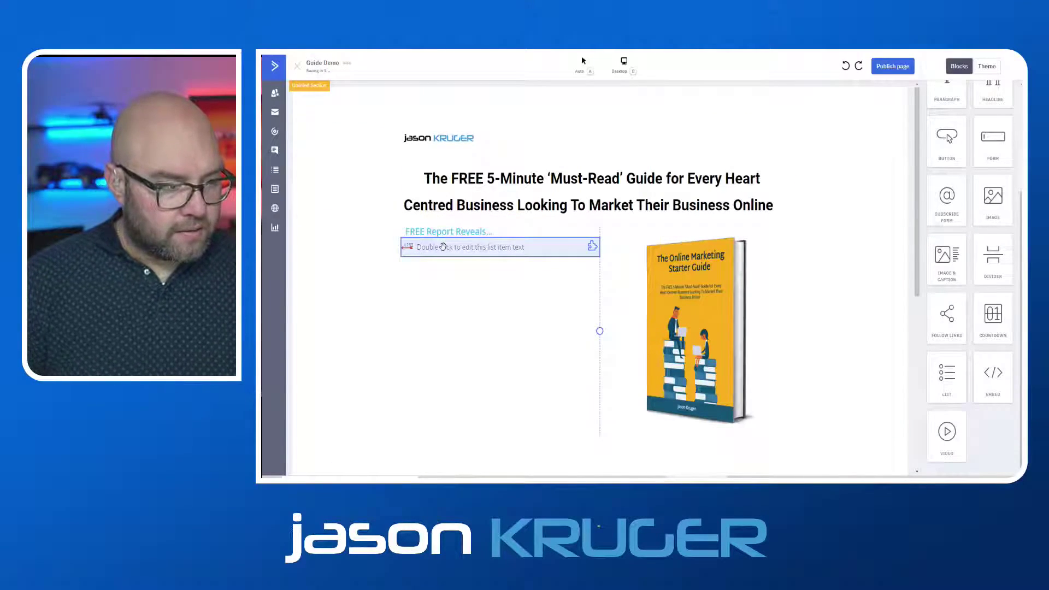
pyautogui.click(443, 247)
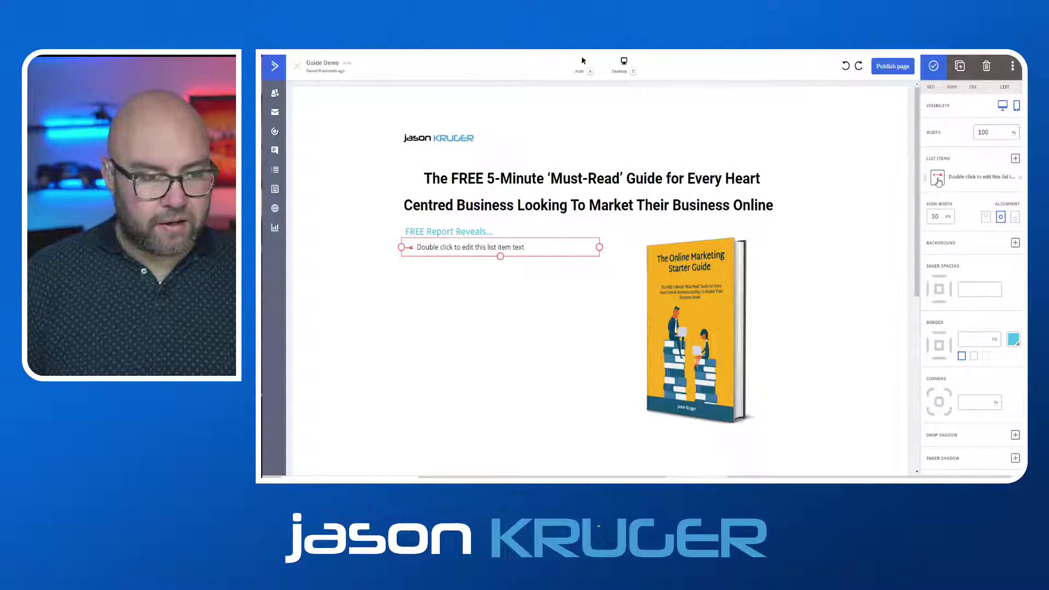
pyautogui.click(938, 179)
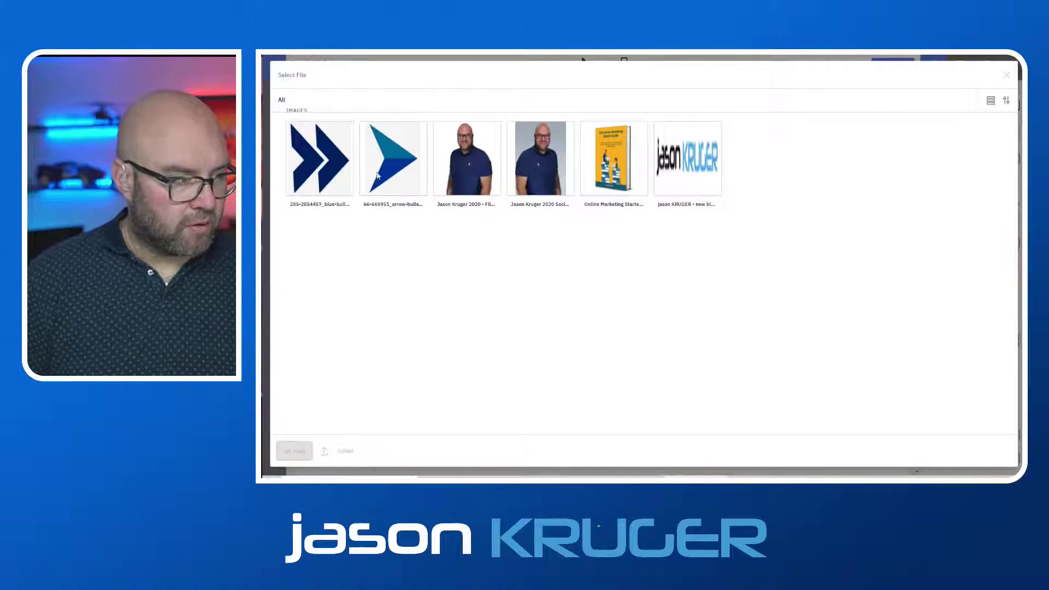
pyautogui.click(406, 169)
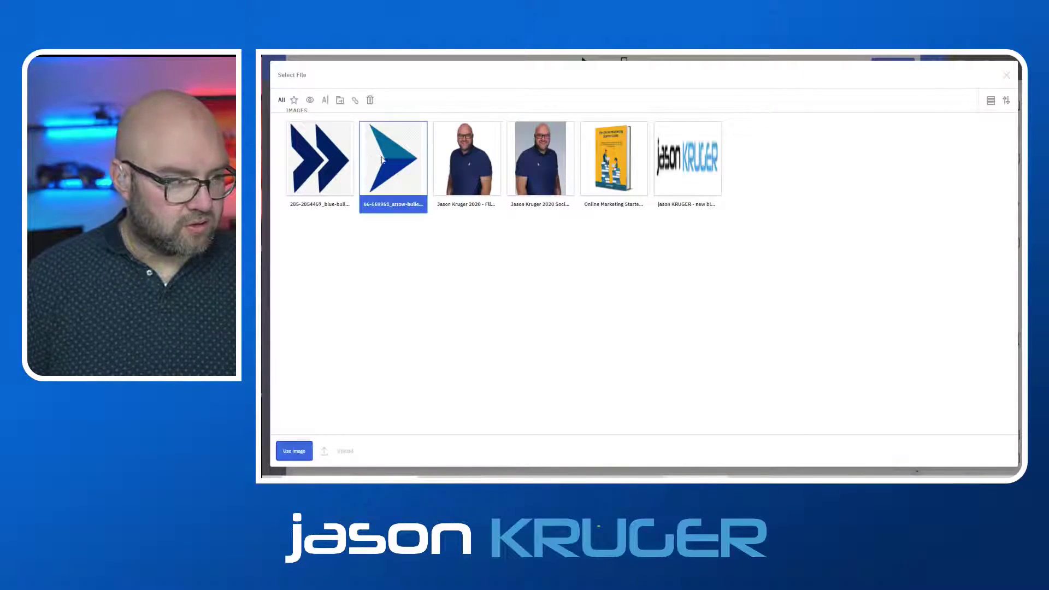
pyautogui.click(307, 454)
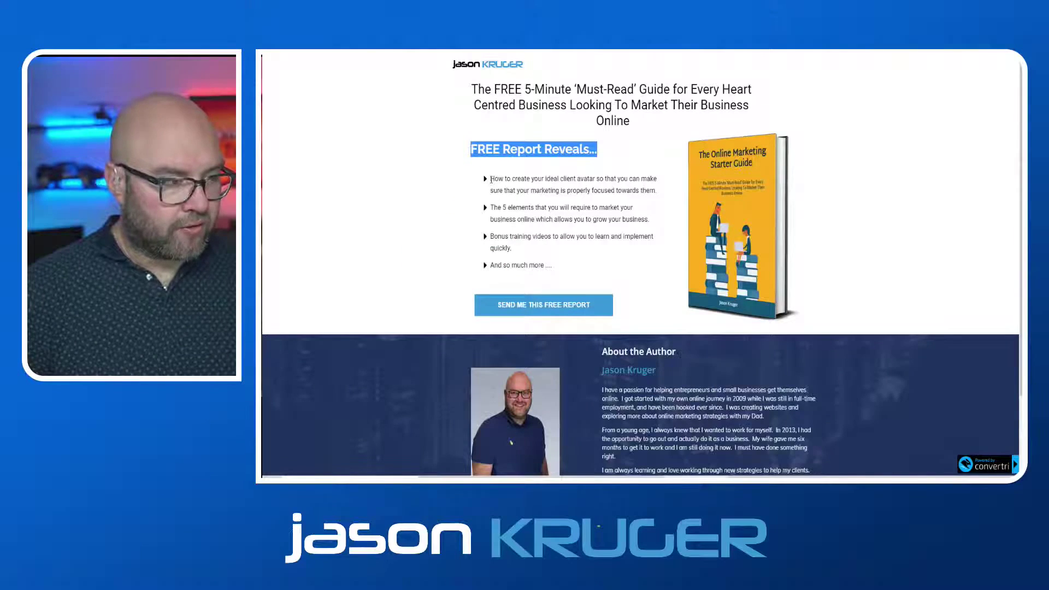
# Replace the first list item's placeholder with the "How to create your ideal client avatar..." bullet copied from the reference page, removing the surplus blank lines
pyautogui.moveTo(491, 179); pyautogui.dragTo(658, 191)
pyautogui.hotkey('ctrl', 'c')
pyautogui.click(663, 196)
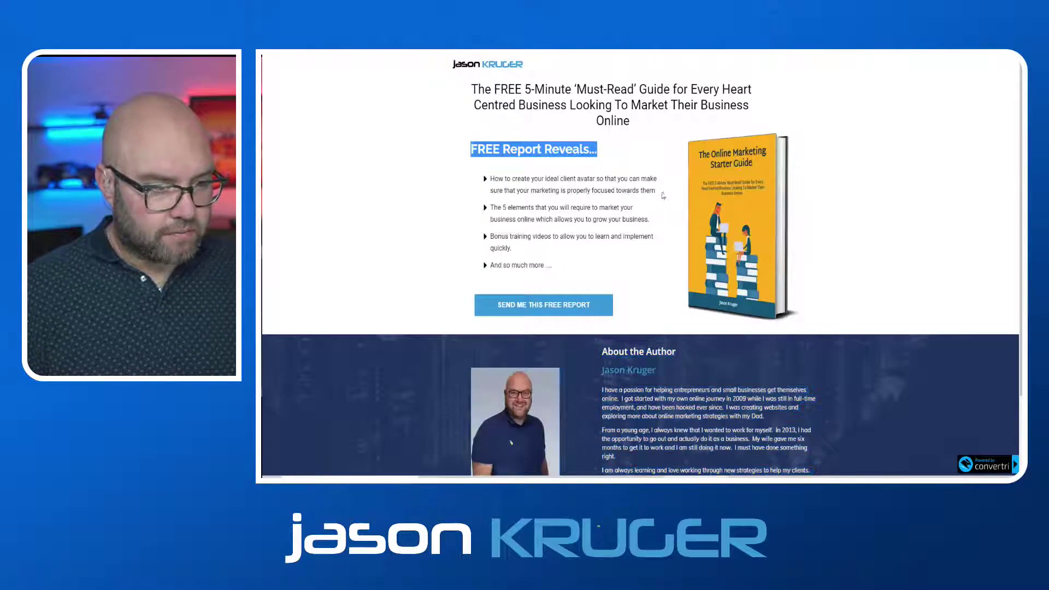
pyautogui.tripleClick(663, 196)
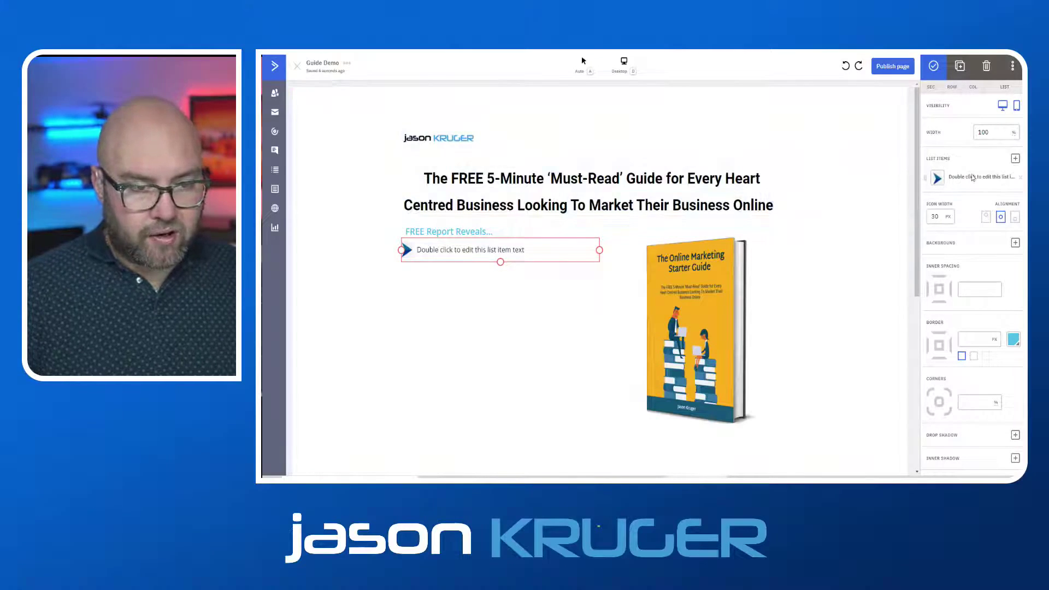
pyautogui.doubleClick(499, 250)
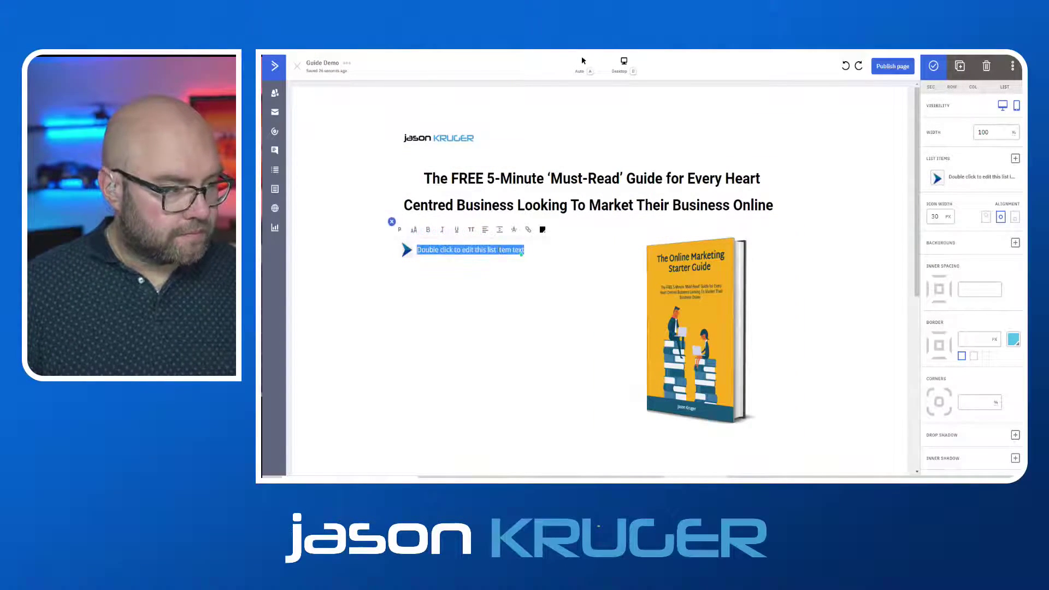
pyautogui.hotkey('ctrl', 'v')
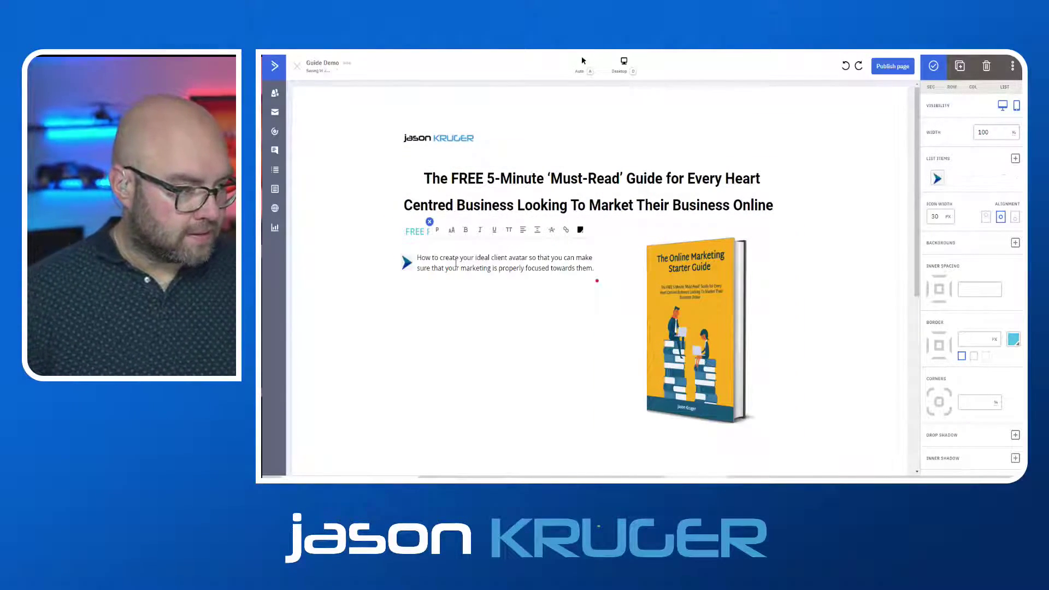
pyautogui.press('BackSpace')
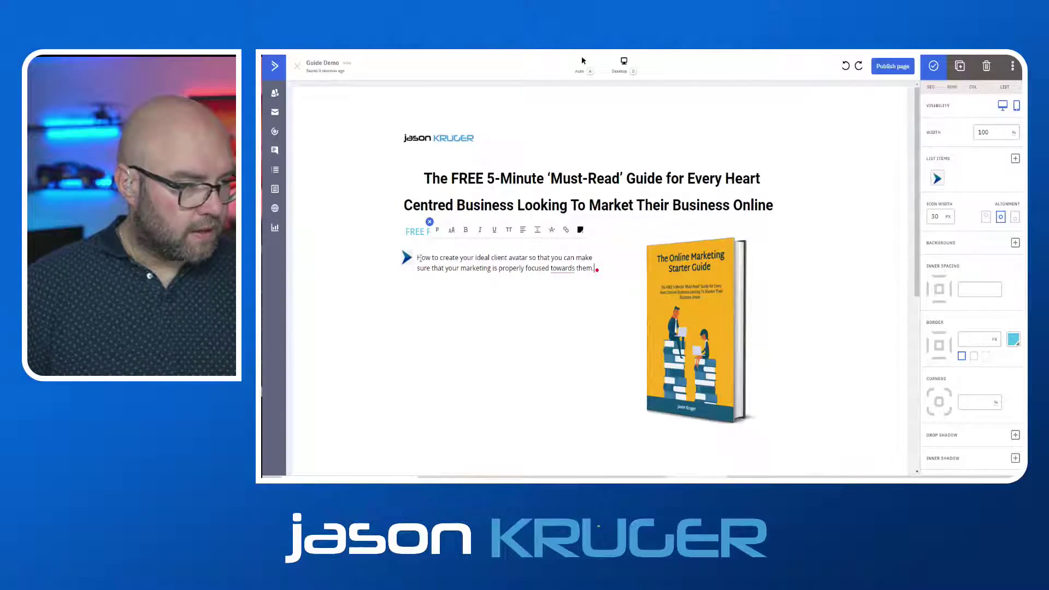
pyautogui.click(419, 259)
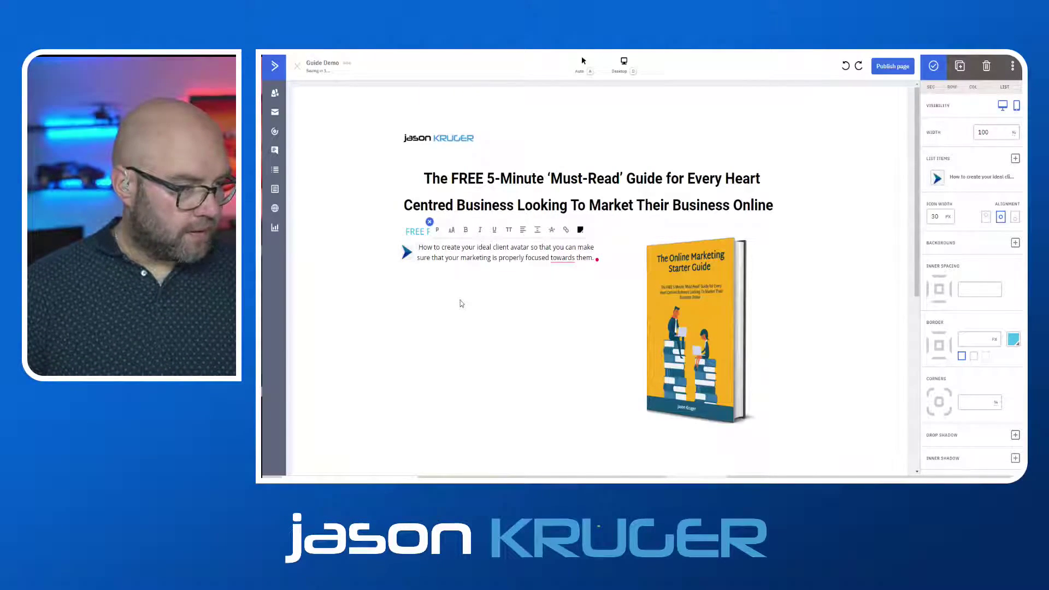
pyautogui.press('BackSpace')
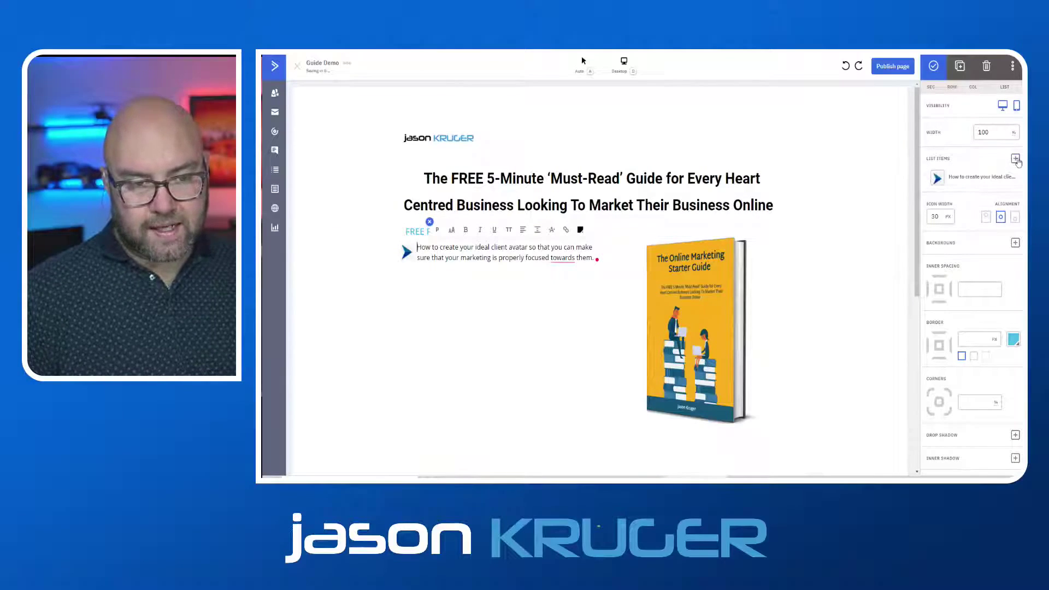
# Add a second list item with the copied "The 5 elements that you will require..." bullet, retrying the connection if it drops
pyautogui.click(1015, 159)
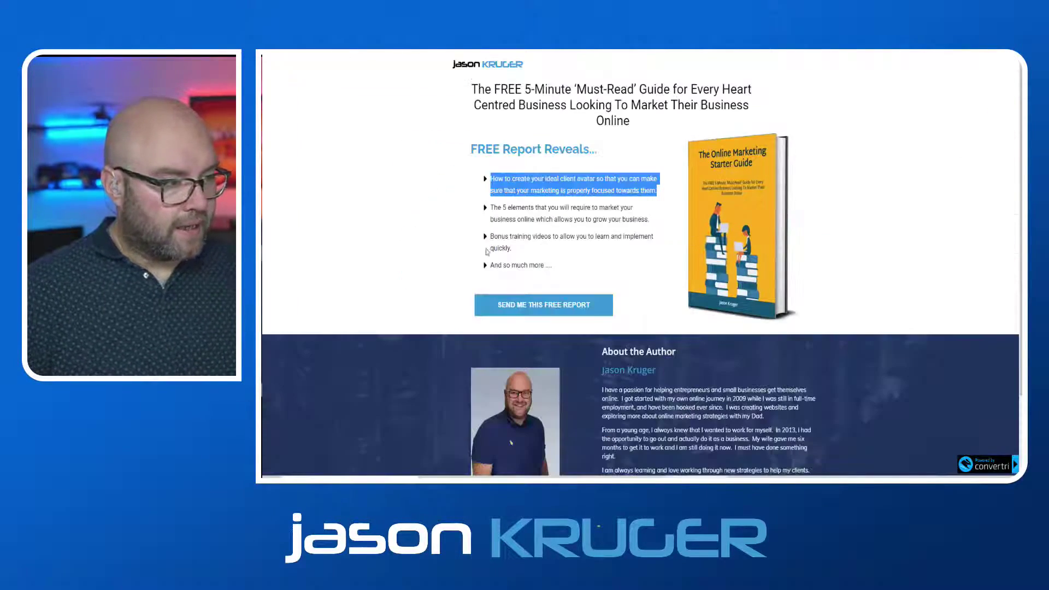
pyautogui.moveTo(491, 208); pyautogui.dragTo(657, 222)
pyautogui.hotkey('ctrl', 'c')
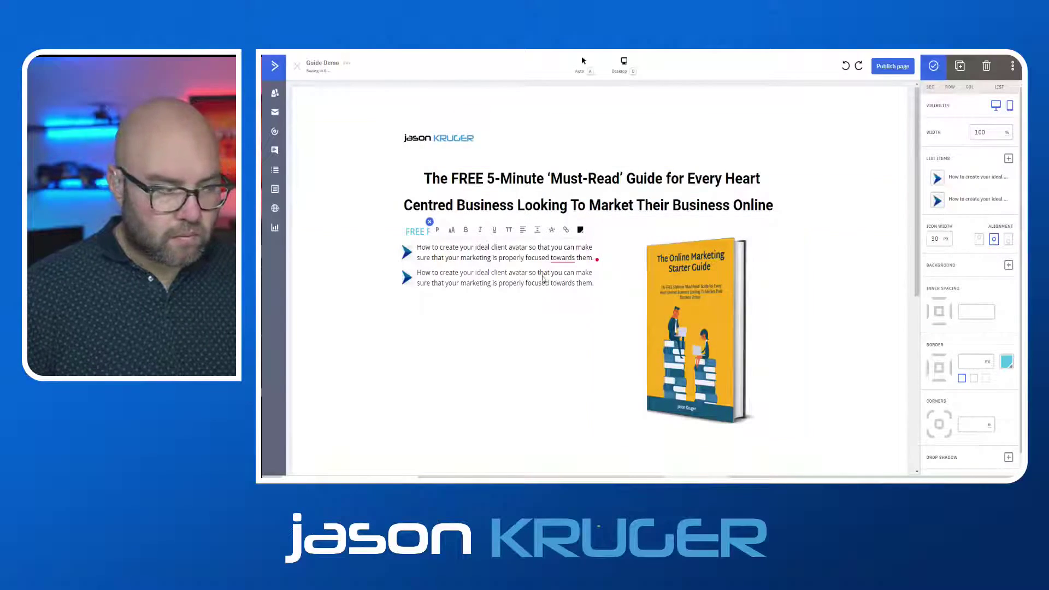
pyautogui.tripleClick(510, 276)
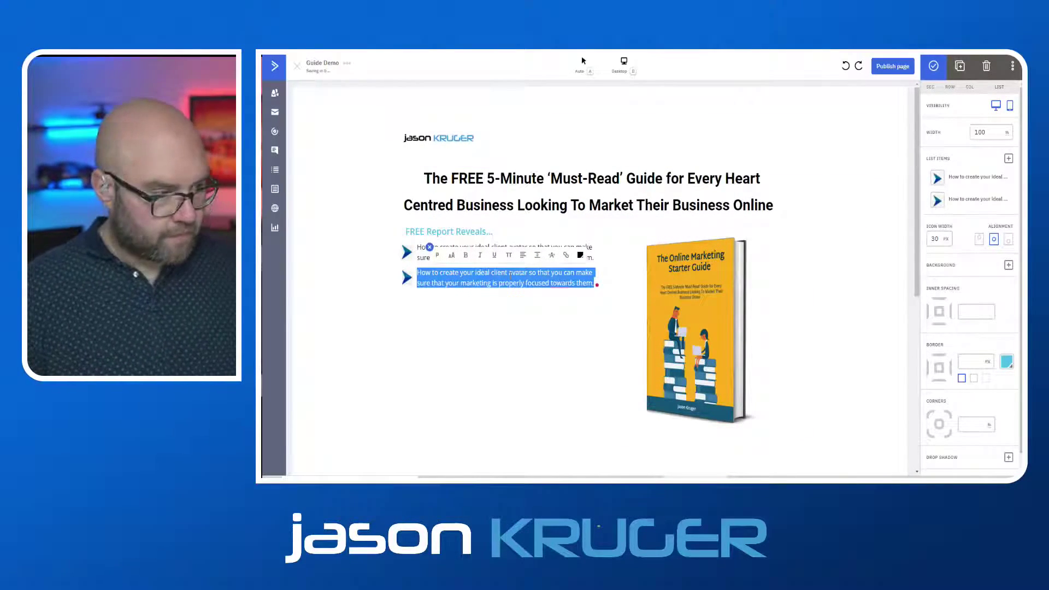
pyautogui.hotkey('ctrl', 'v')
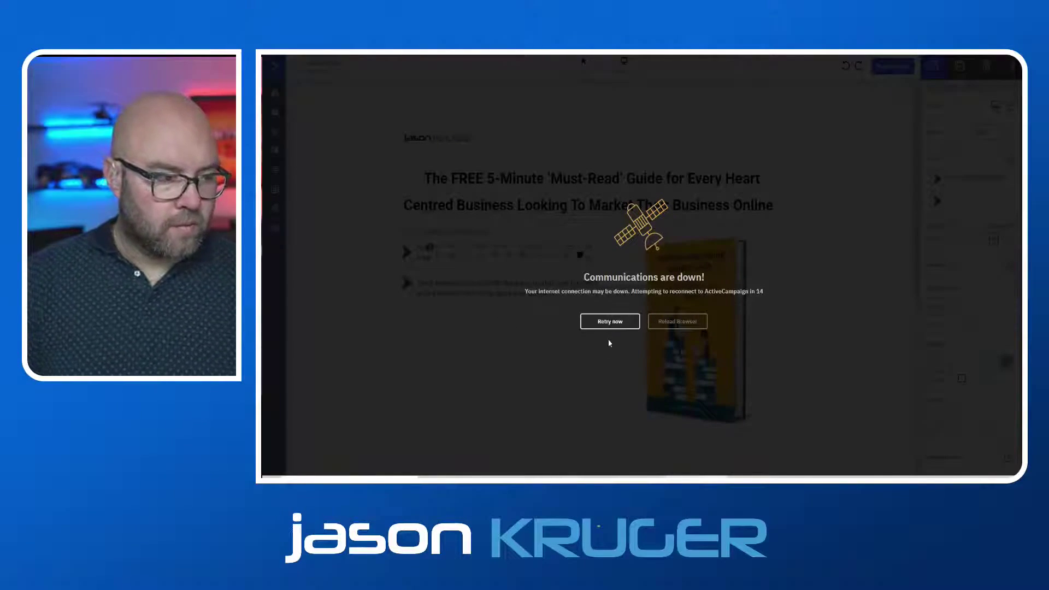
pyautogui.click(609, 324)
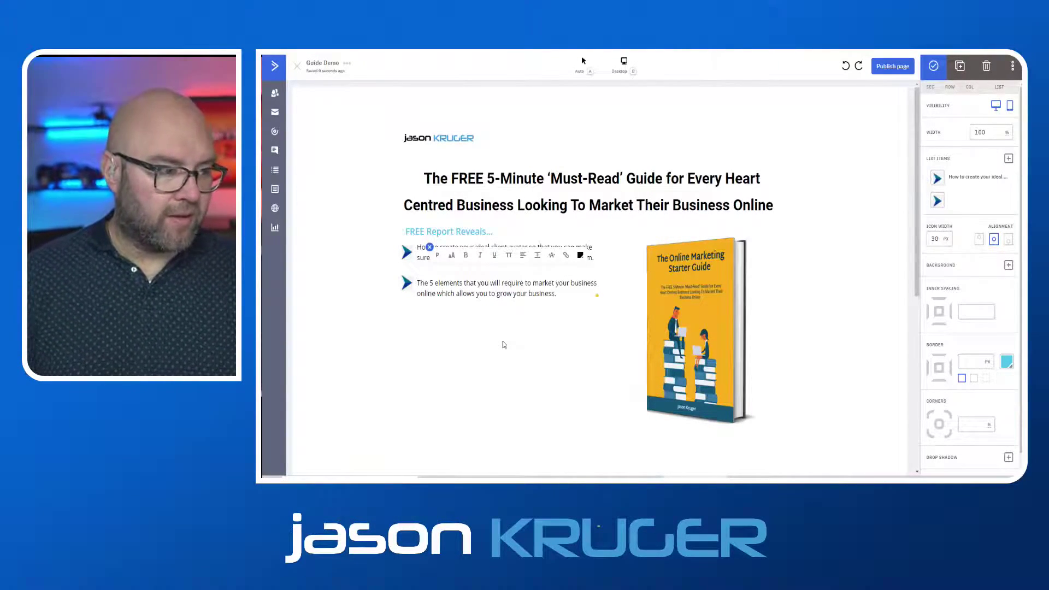
pyautogui.press('BackSpace')
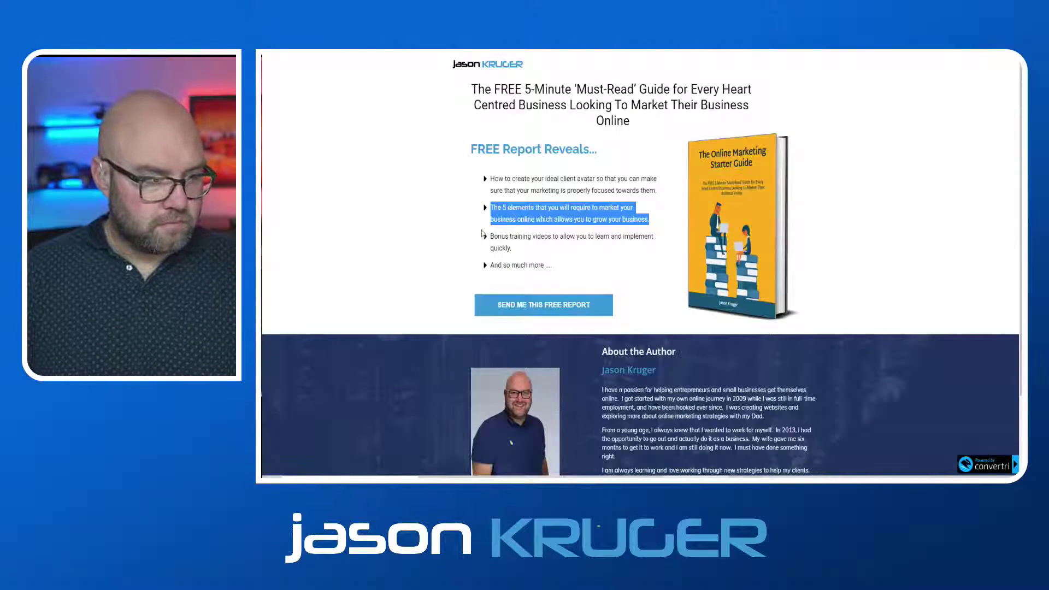
# Add a third list item with "Bonus training videos to allow you to learn and implement quickly." copied from the reference page, without blank lines
pyautogui.moveTo(492, 236); pyautogui.dragTo(526, 252)
pyautogui.hotkey('ctrl', 'c')
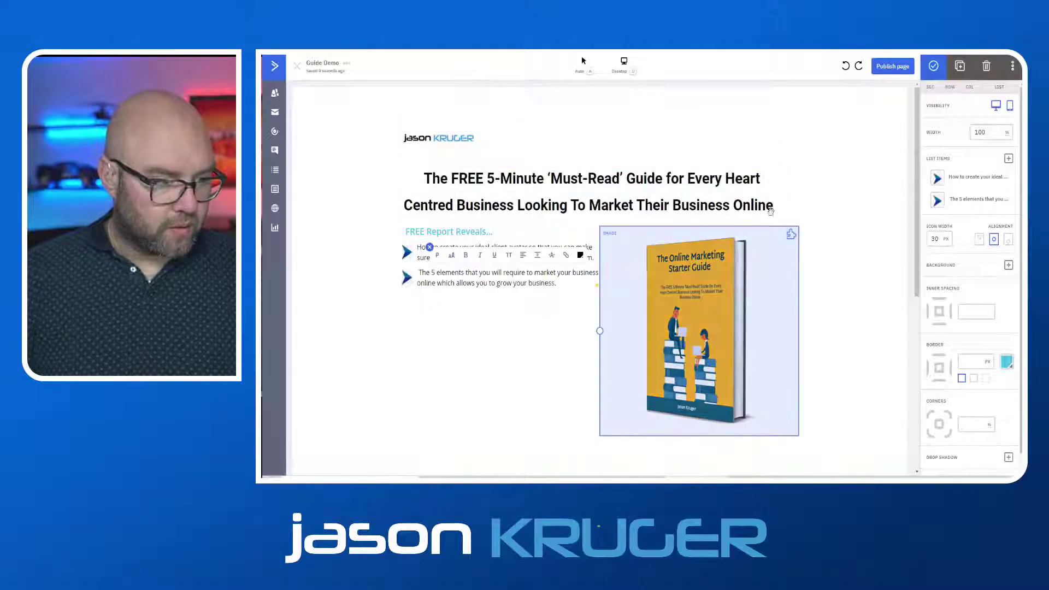
pyautogui.click(1008, 158)
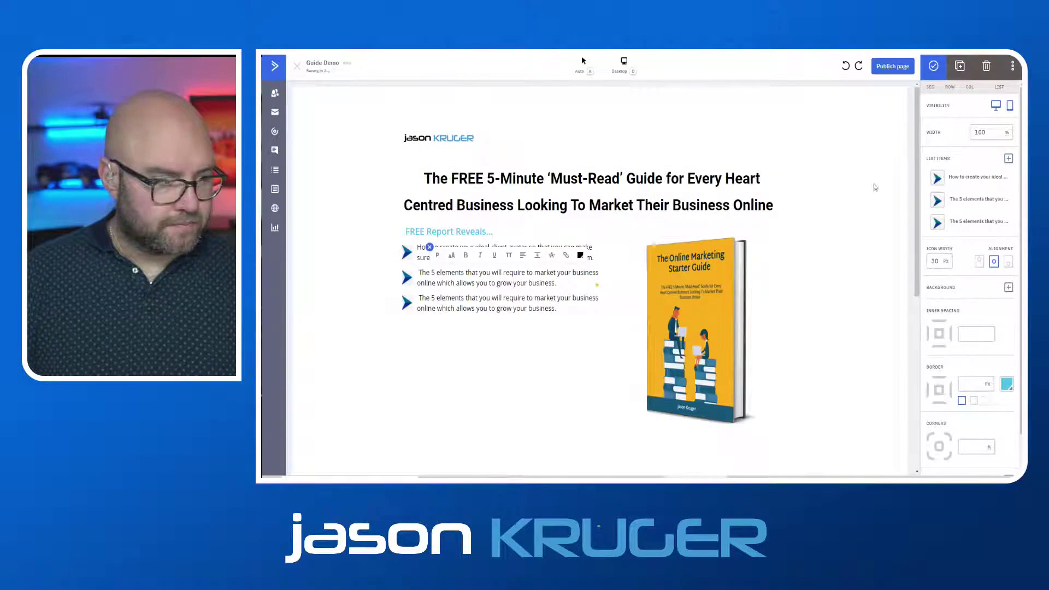
pyautogui.tripleClick(480, 302)
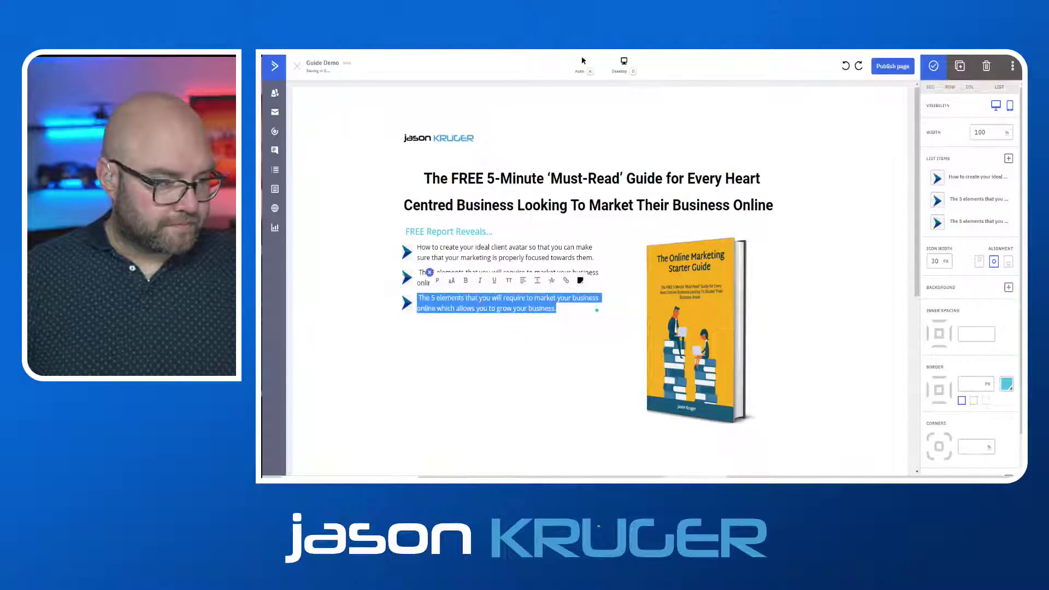
pyautogui.hotkey('ctrl', 'v')
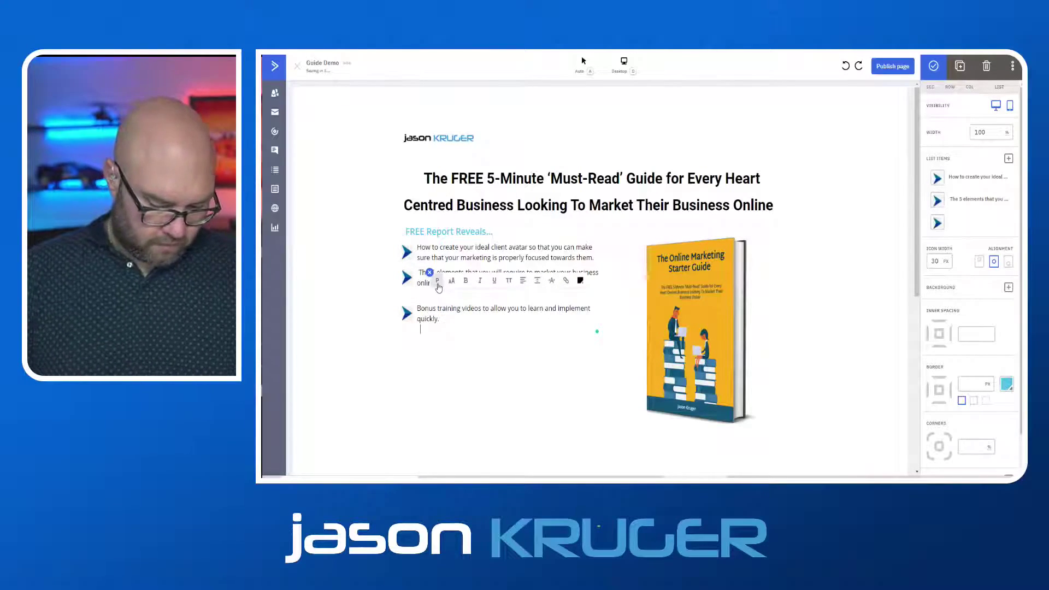
pyautogui.press('BackSpace')
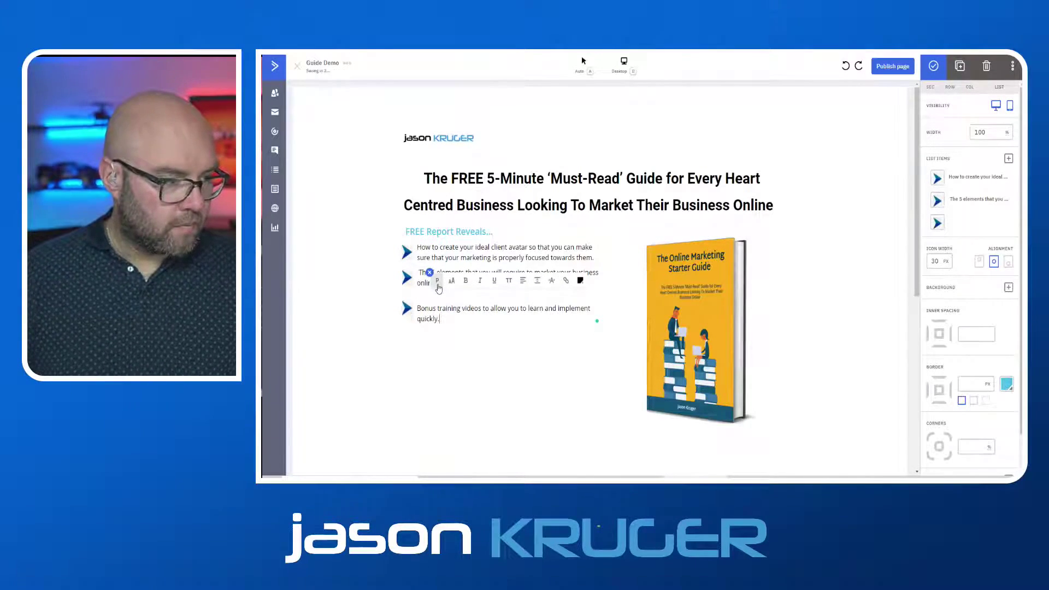
pyautogui.click(418, 308)
pyautogui.press('BackSpace')
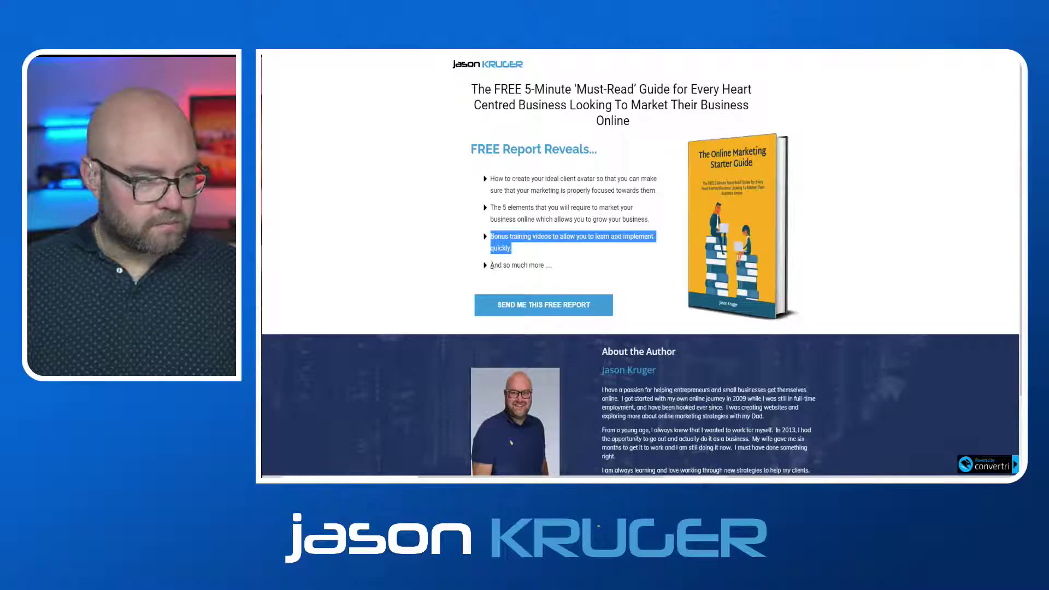
# Add a fourth list item with the "And so much more ...." bullet copied from the reference page, remove its blank lines and deselect the list
pyautogui.moveTo(491, 266); pyautogui.dragTo(576, 268)
pyautogui.hotkey('ctrl', 'c')
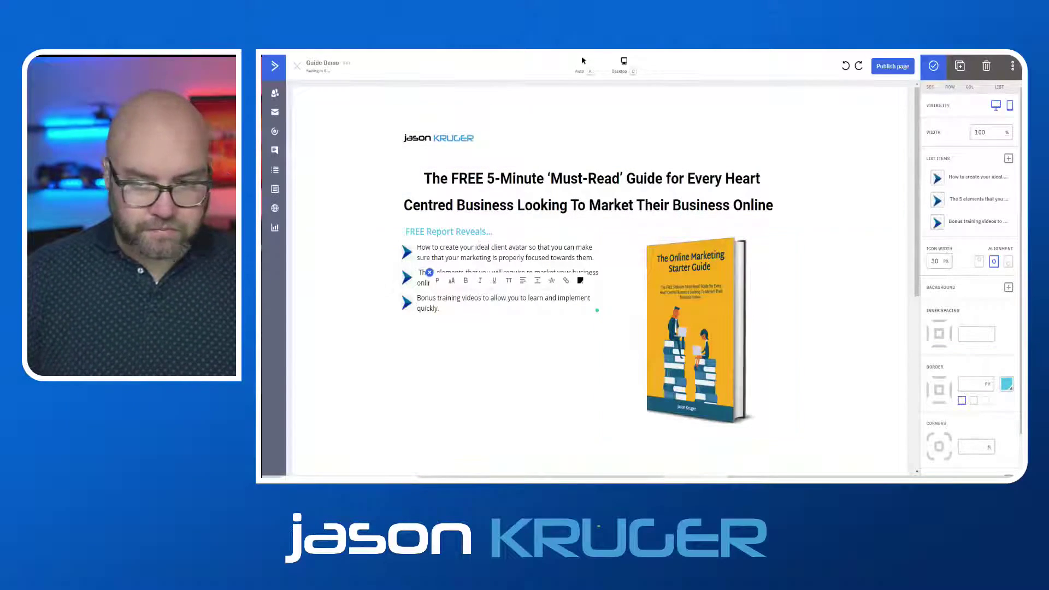
pyautogui.click(1008, 158)
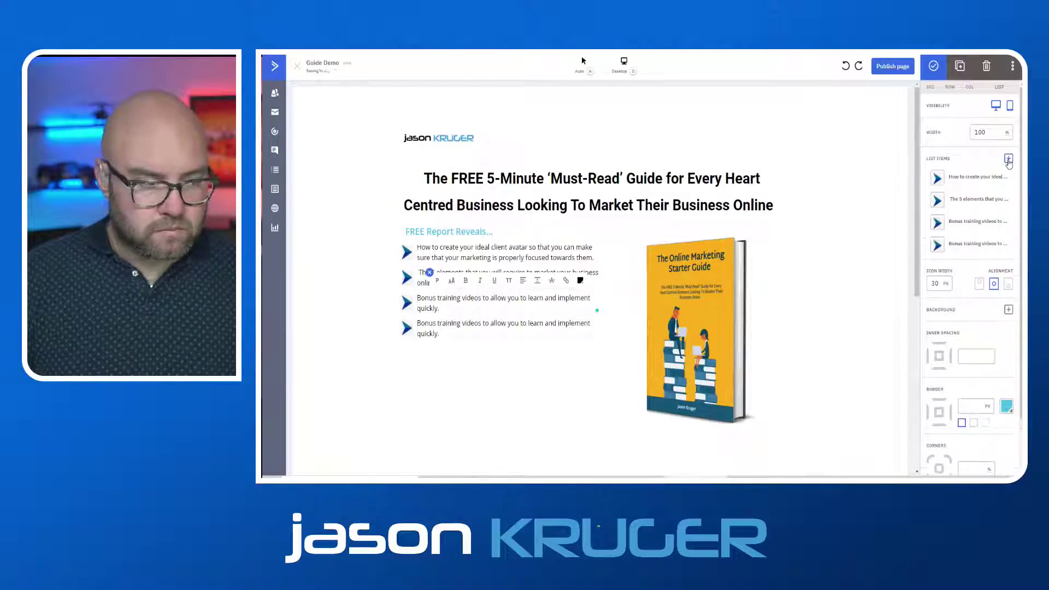
pyautogui.click(453, 327)
pyautogui.click(453, 326)
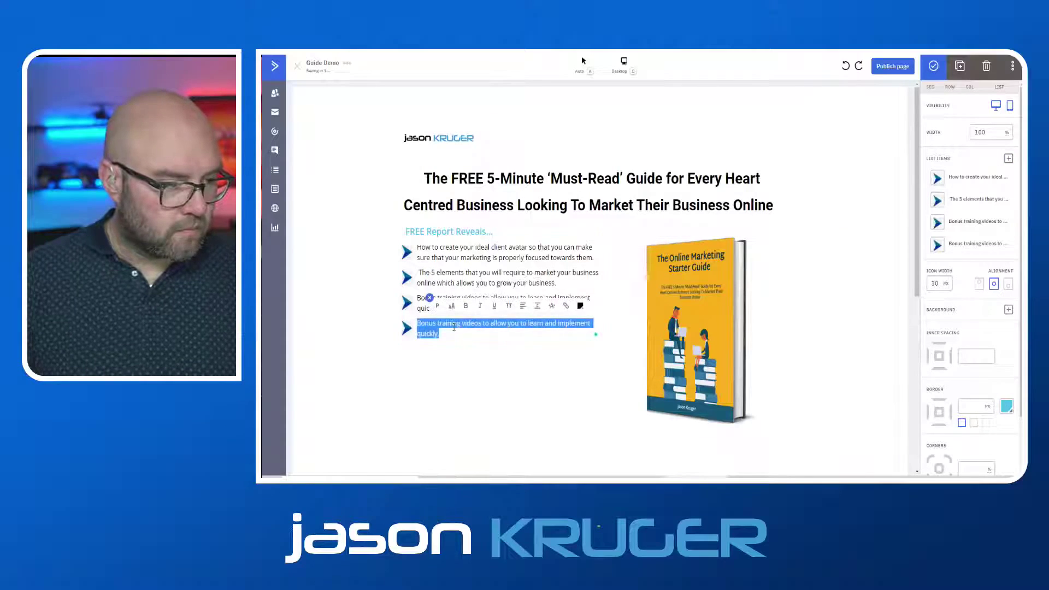
pyautogui.hotkey('ctrl', 'v')
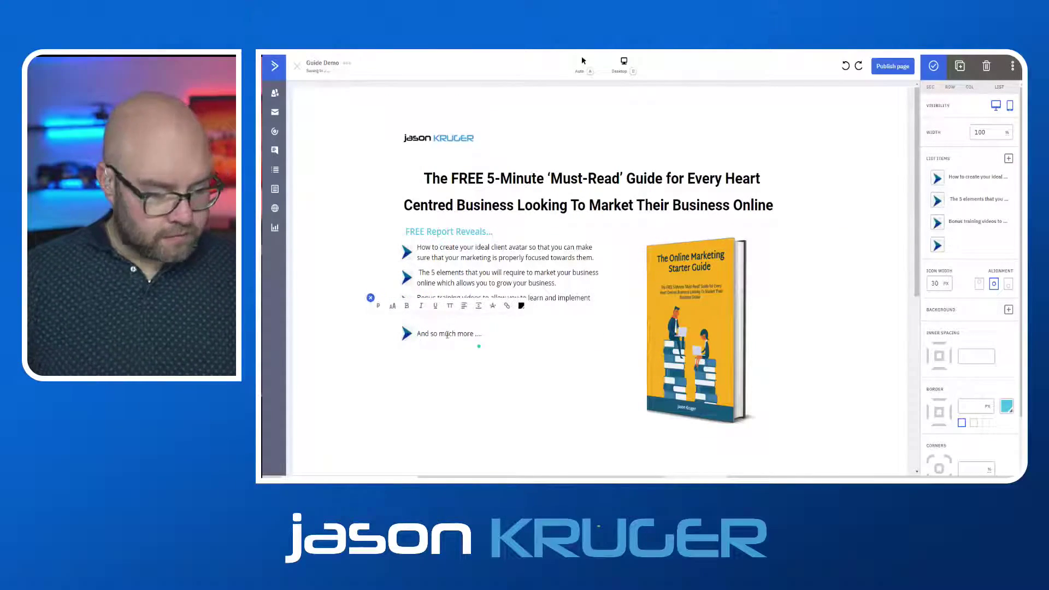
pyautogui.press('BackSpace')
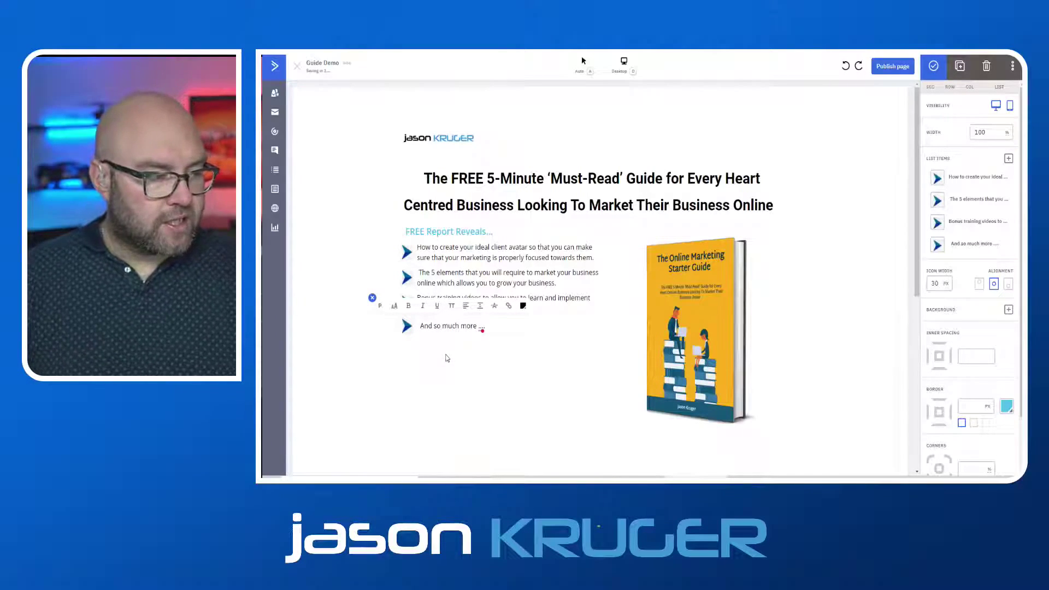
pyautogui.press('Home')
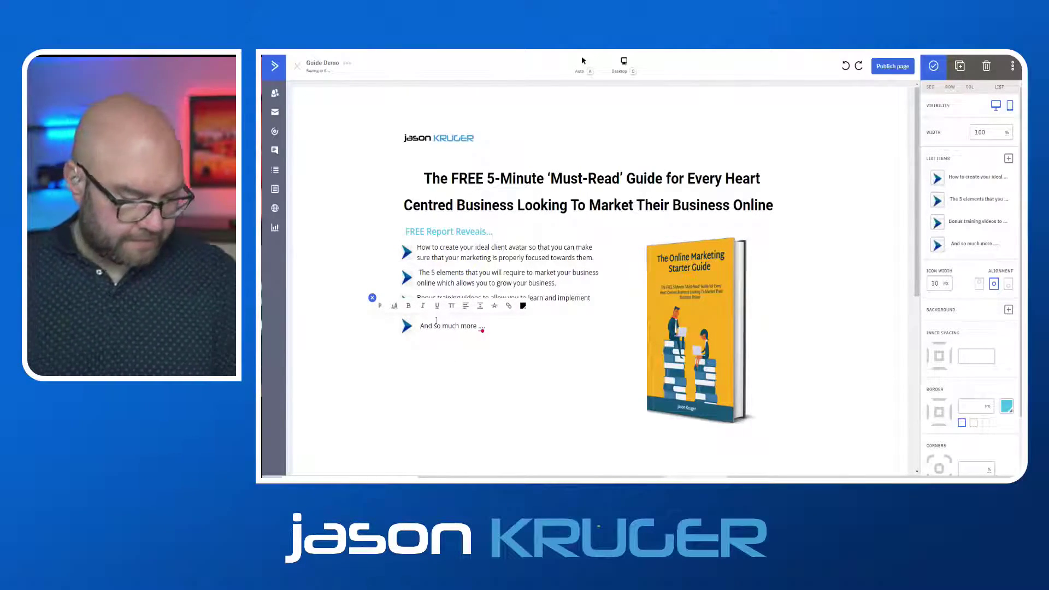
pyautogui.click(421, 387)
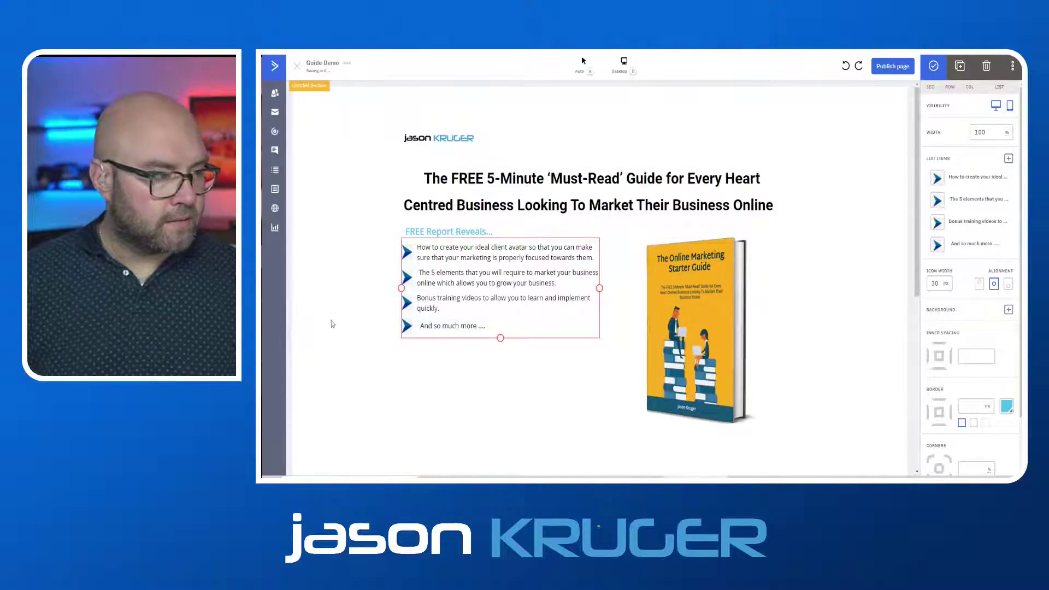
pyautogui.click(352, 305)
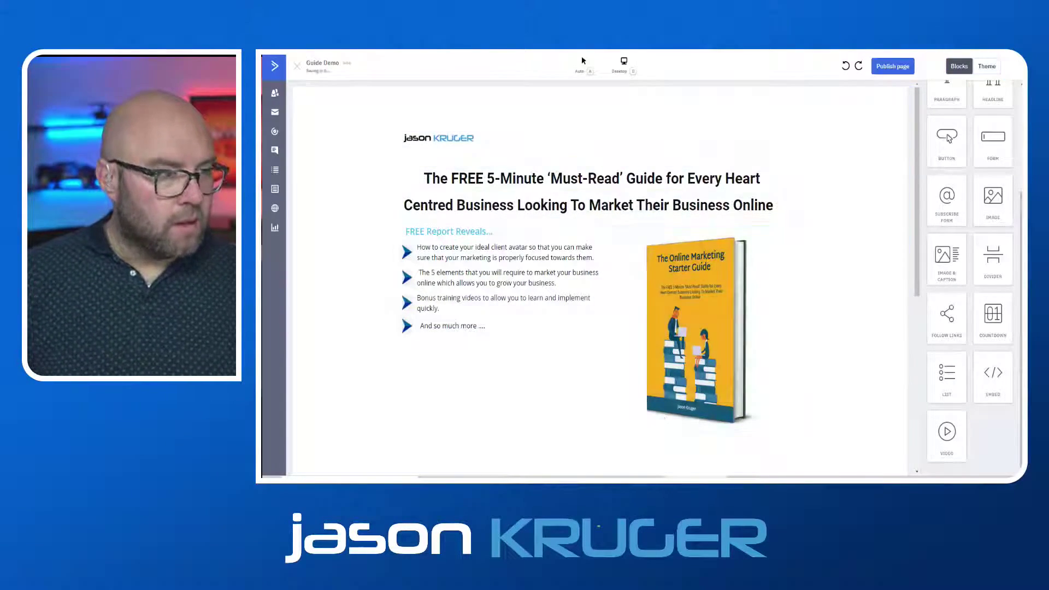
pyautogui.click(583, 60)
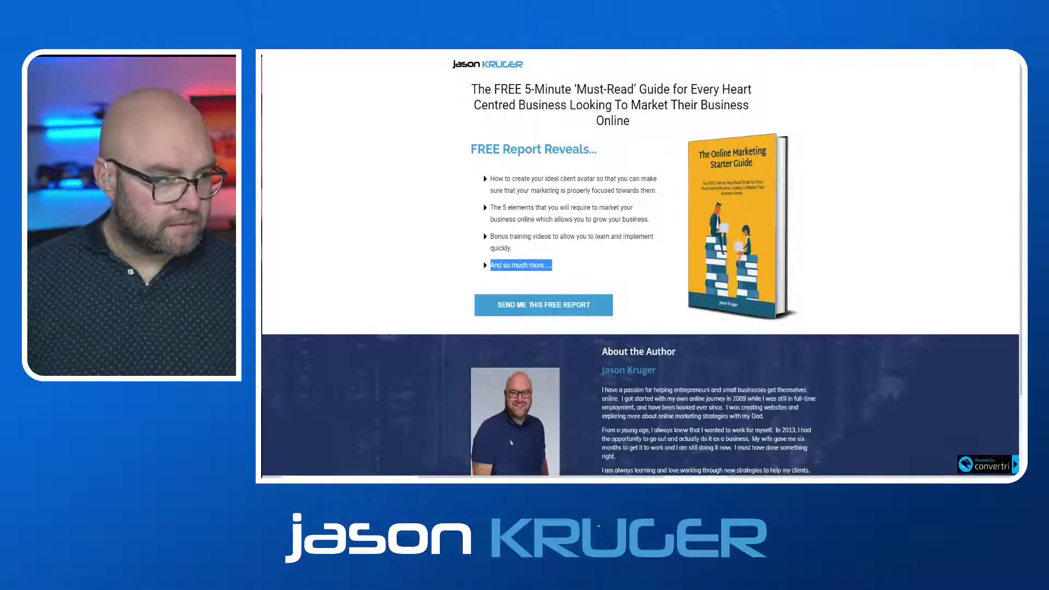
# Delete the "Here are some reasons to sign up" features section and the social follow links in the footer
pyautogui.press('Escape')
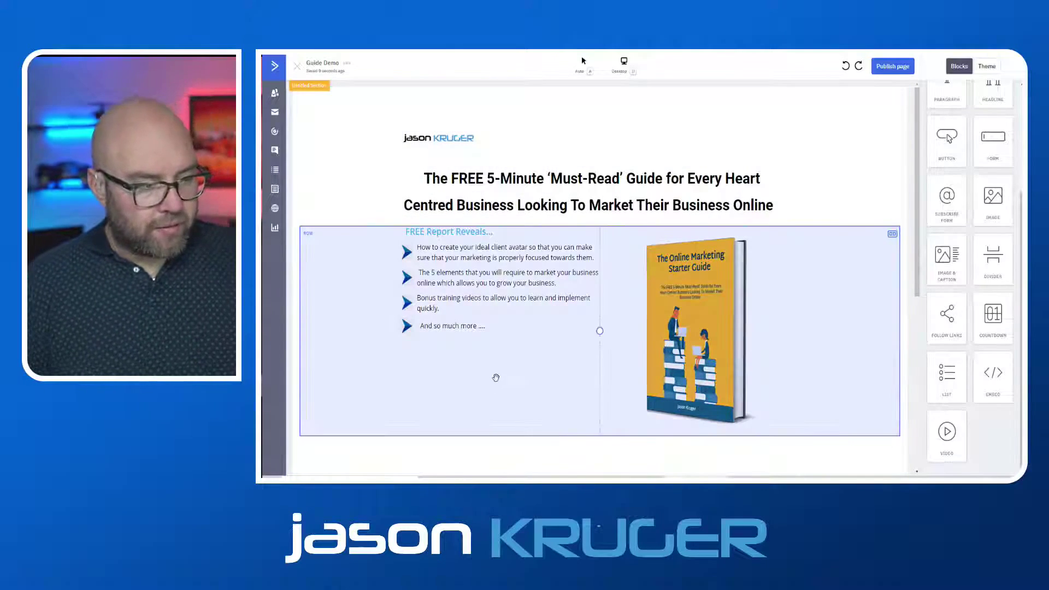
pyautogui.scroll(-3, 530, 187)
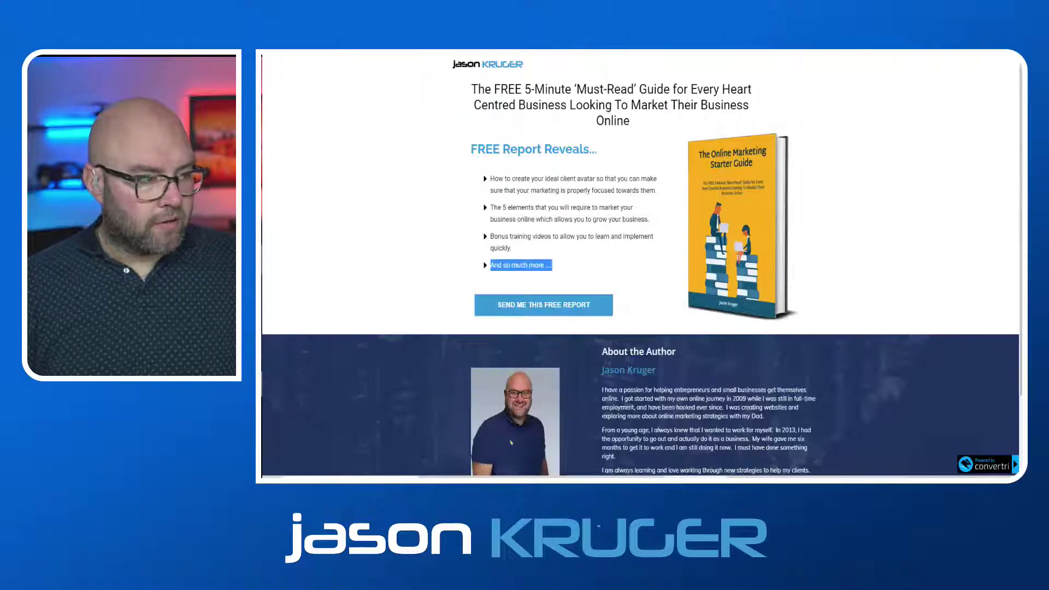
pyautogui.scroll(-2, 640, 262)
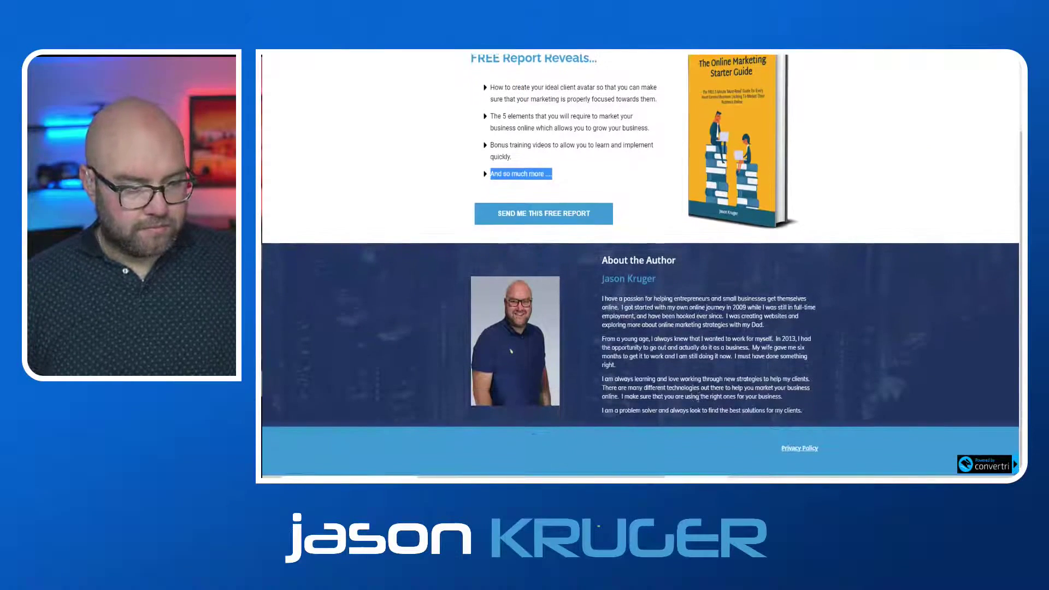
pyautogui.scroll(2, 640, 262)
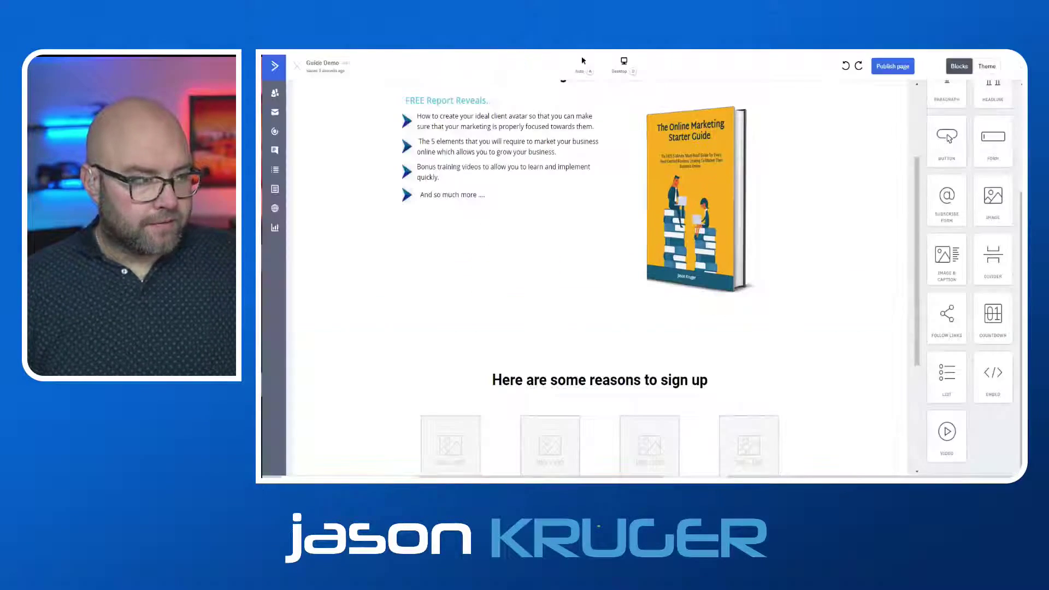
pyautogui.scroll(-5, 622, 408)
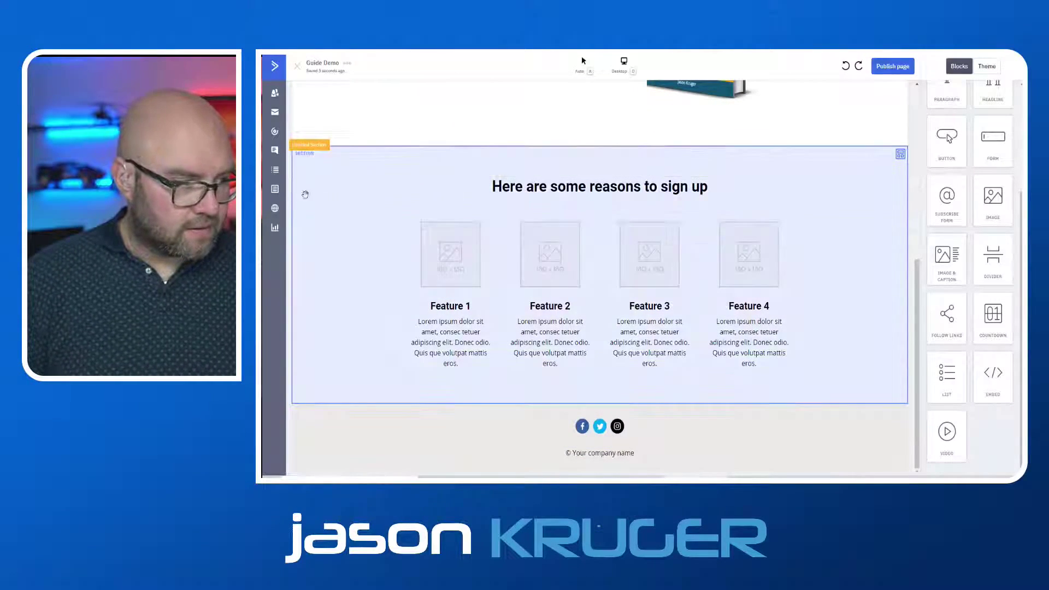
pyautogui.click(308, 155)
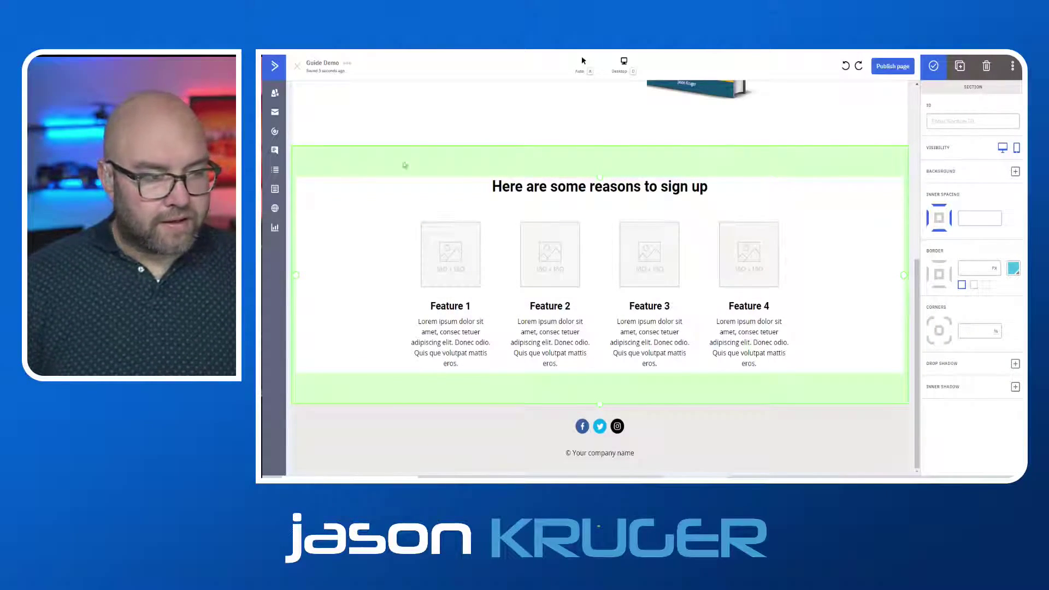
pyautogui.click(987, 66)
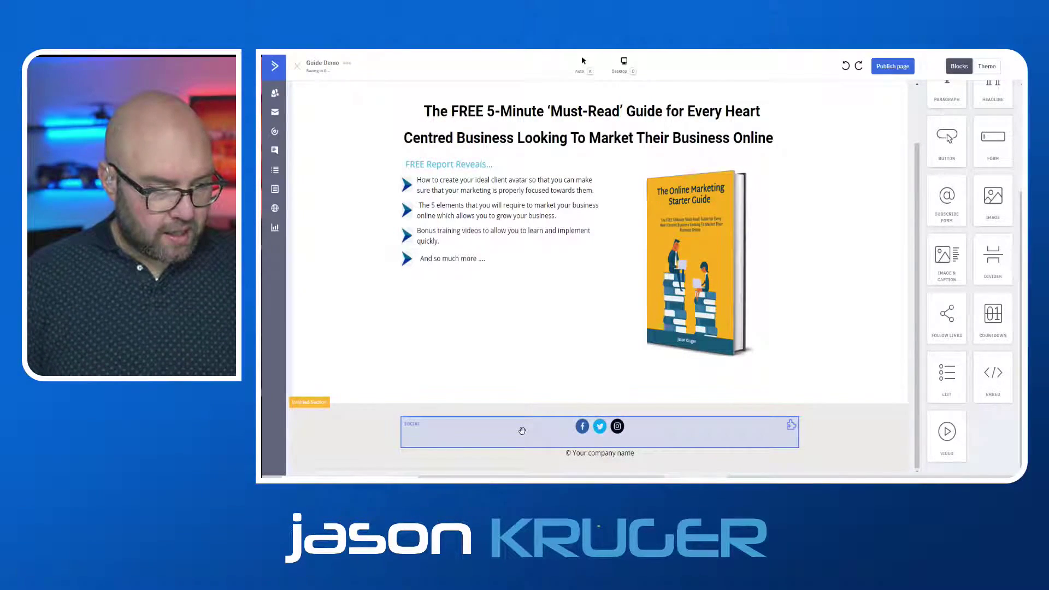
pyautogui.click(521, 430)
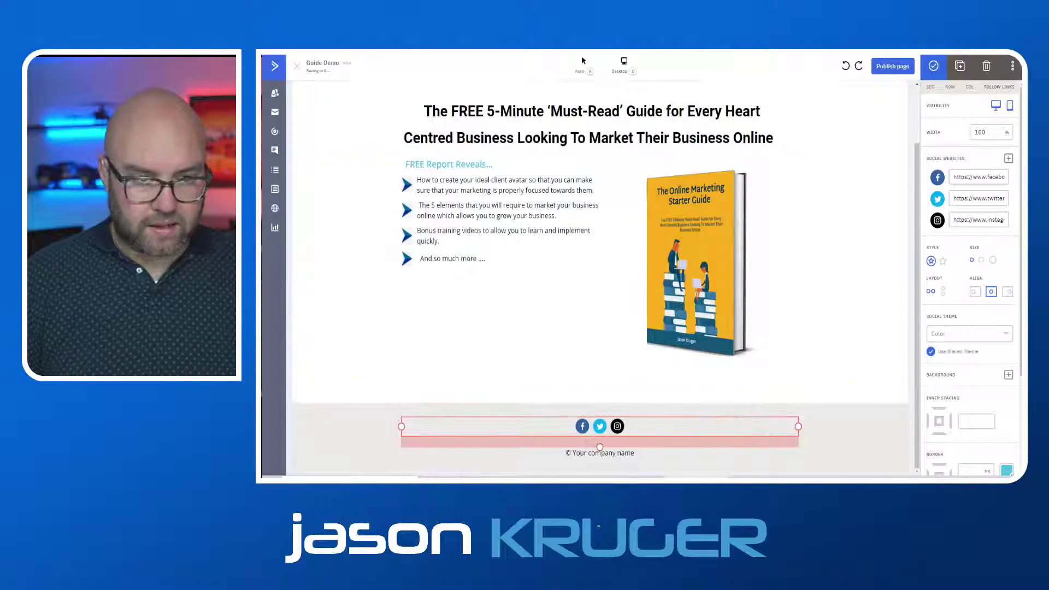
pyautogui.click(987, 66)
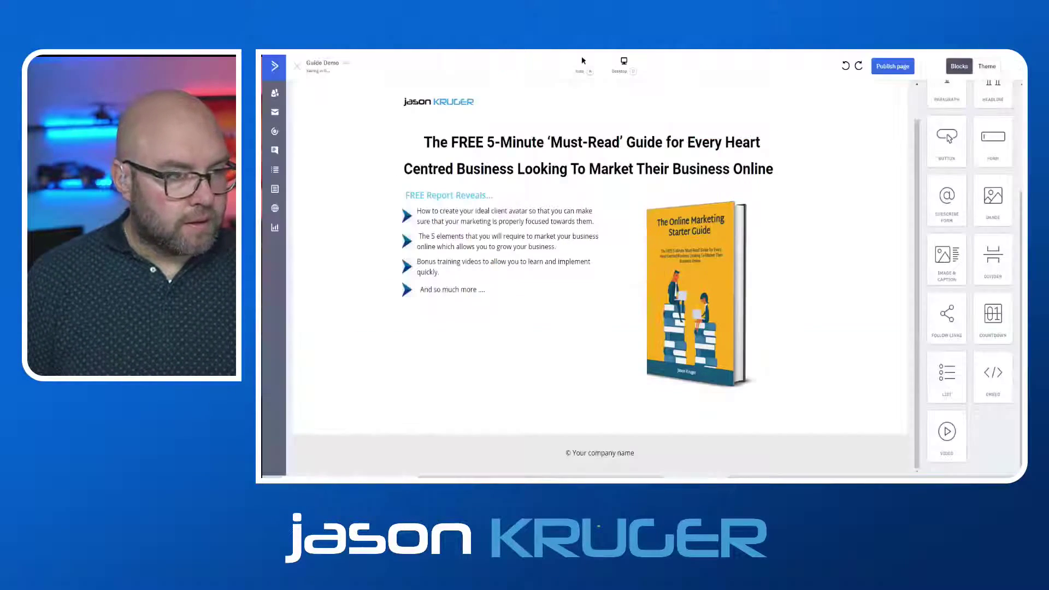
pyautogui.scroll(3, 995, 172)
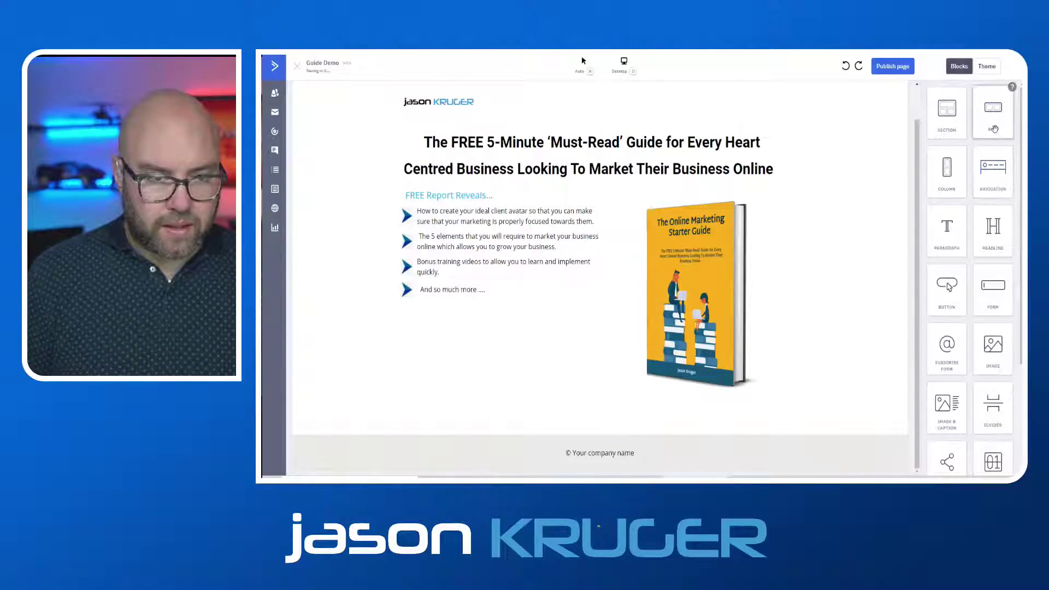
pyautogui.moveTo(993, 112); pyautogui.dragTo(628, 394)
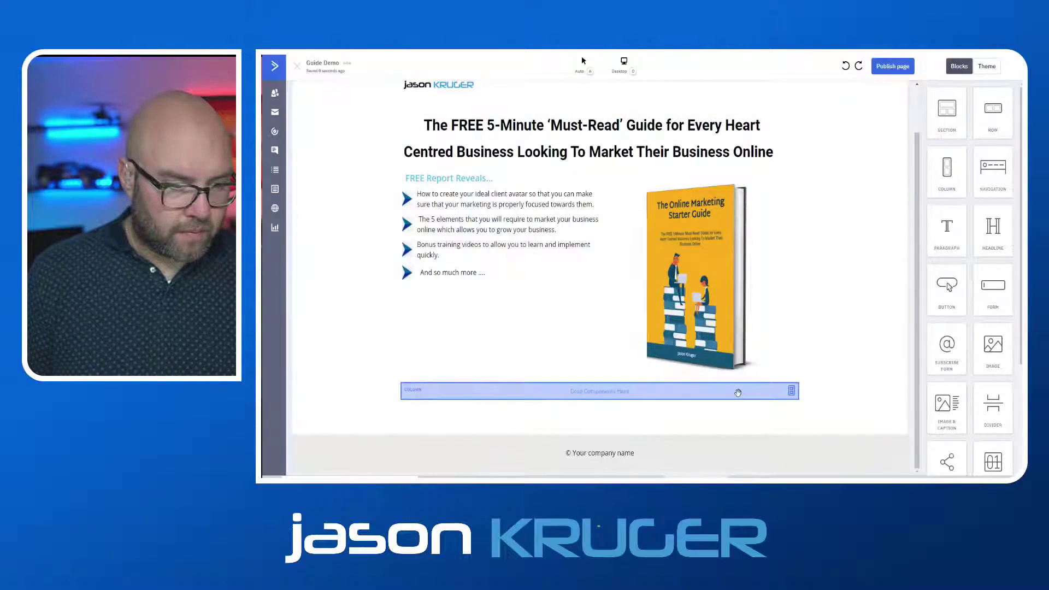
pyautogui.click(738, 392)
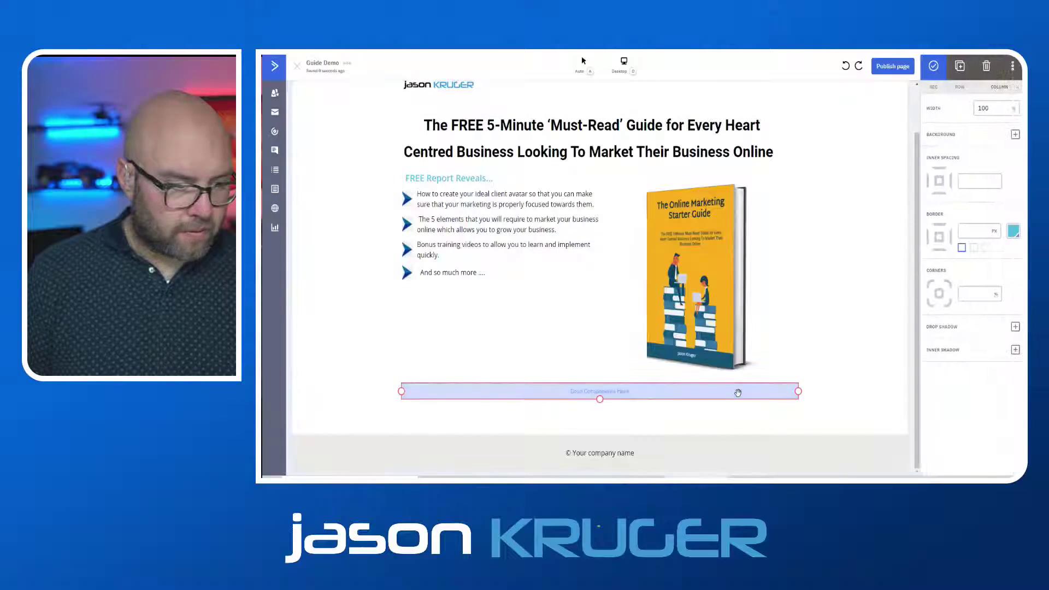
pyautogui.click(986, 66)
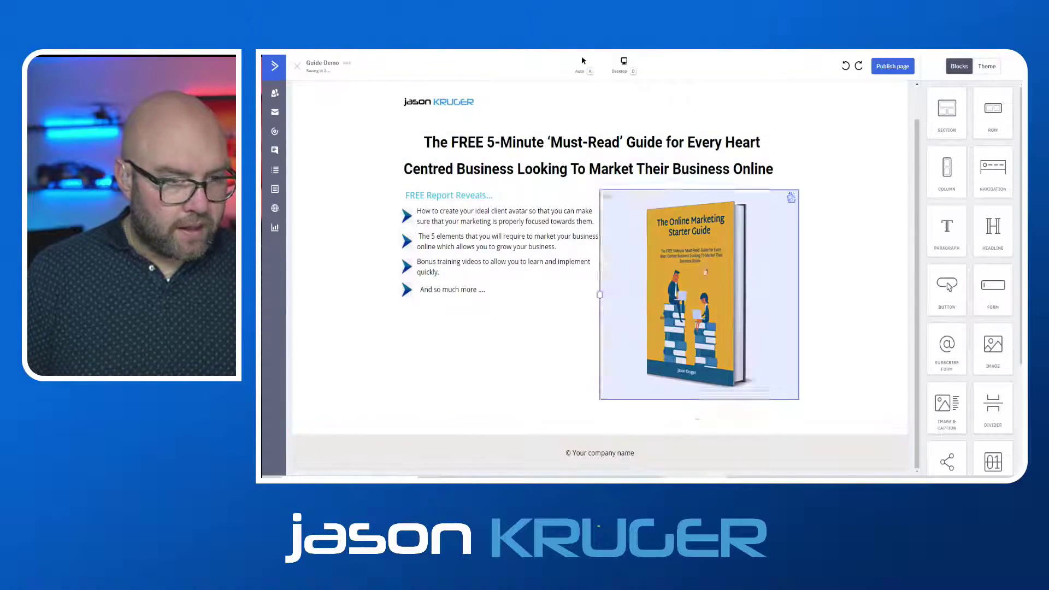
# Add a two-column row below the bullets and book, and insert the author's grey-background portrait in its left column
pyautogui.moveTo(993, 112); pyautogui.dragTo(366, 407)
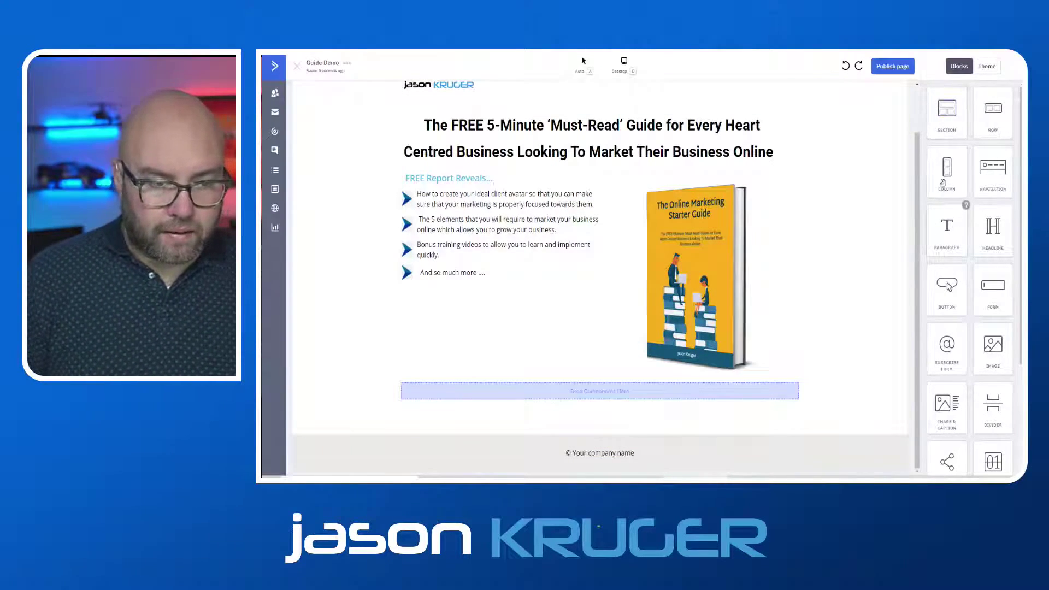
pyautogui.moveTo(947, 169); pyautogui.dragTo(778, 392)
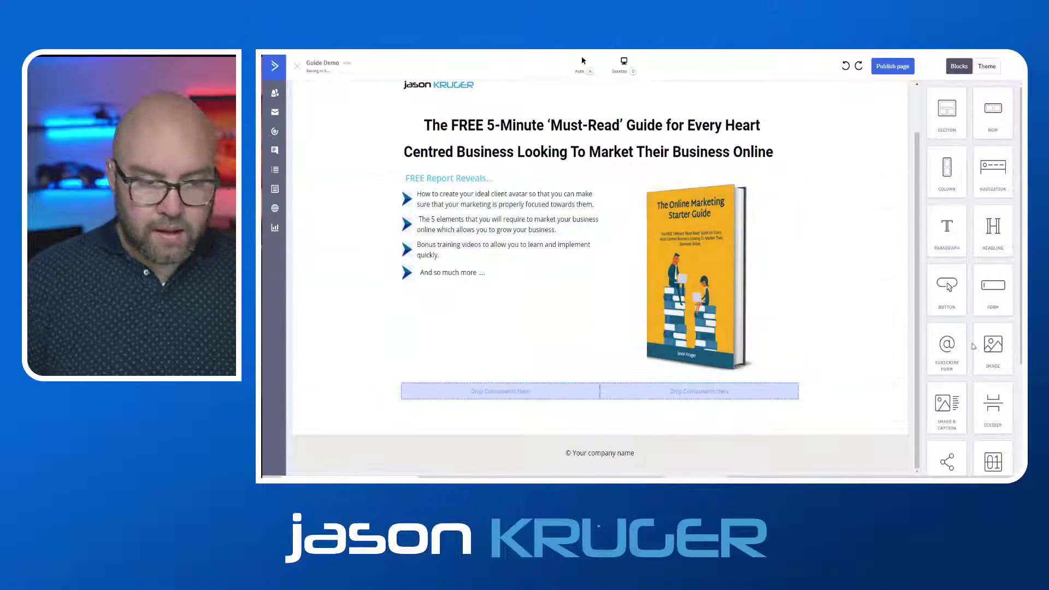
pyautogui.moveTo(993, 345); pyautogui.dragTo(502, 384)
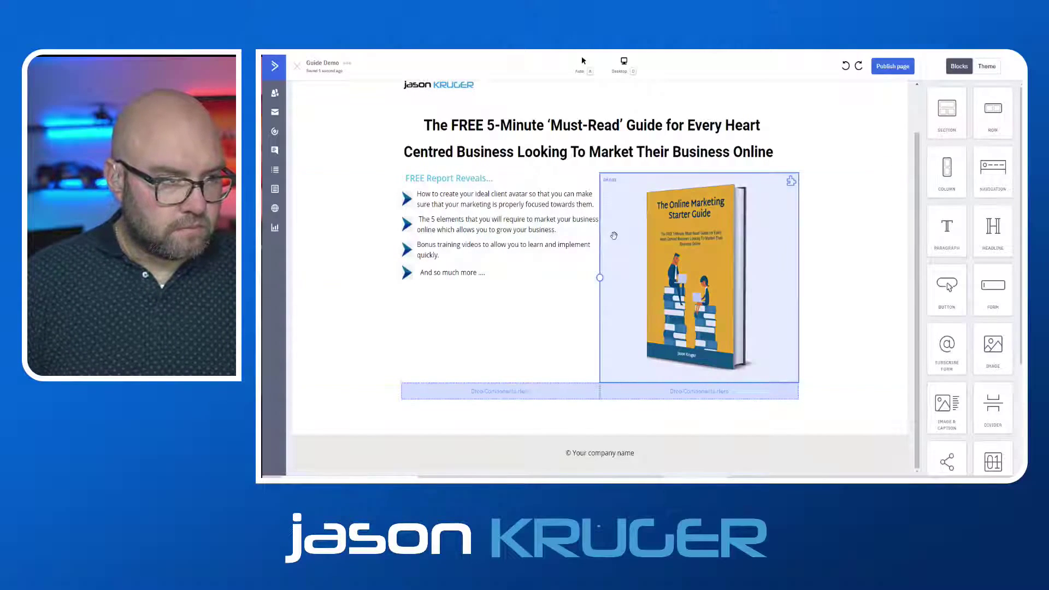
pyautogui.doubleClick(610, 176)
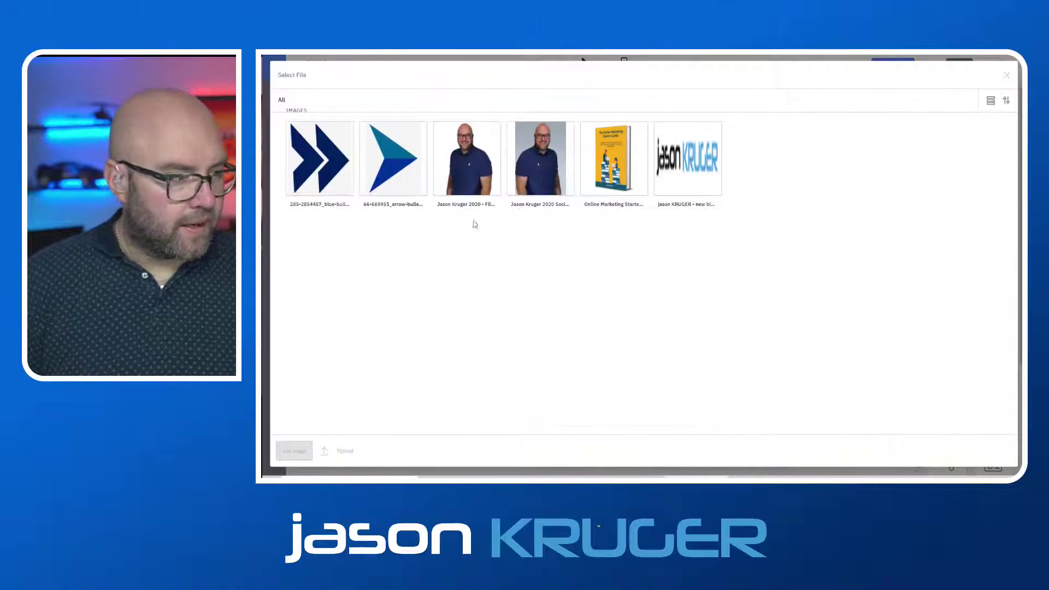
pyautogui.click(551, 153)
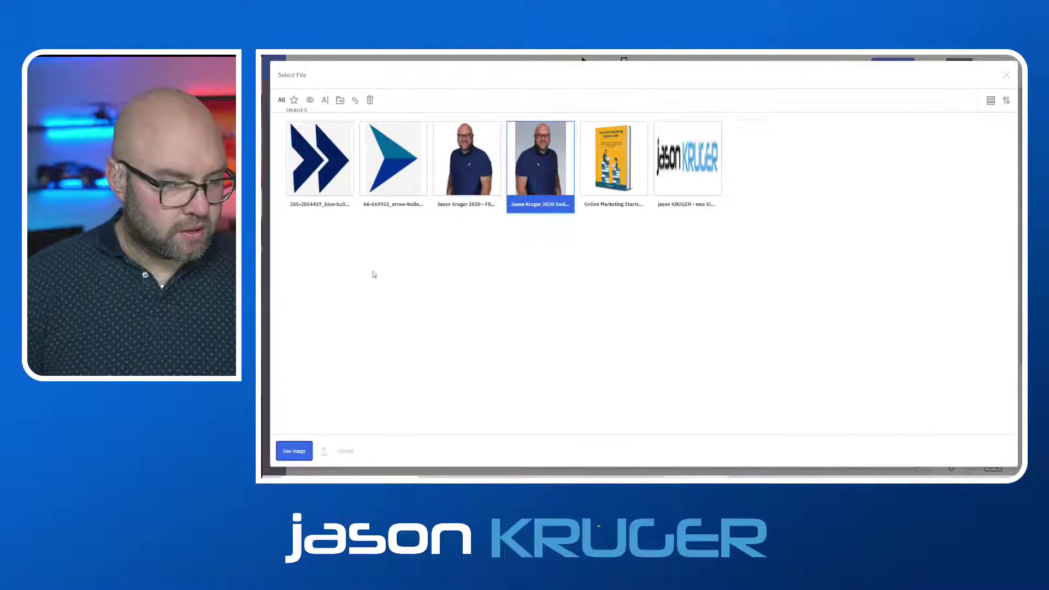
pyautogui.click(302, 460)
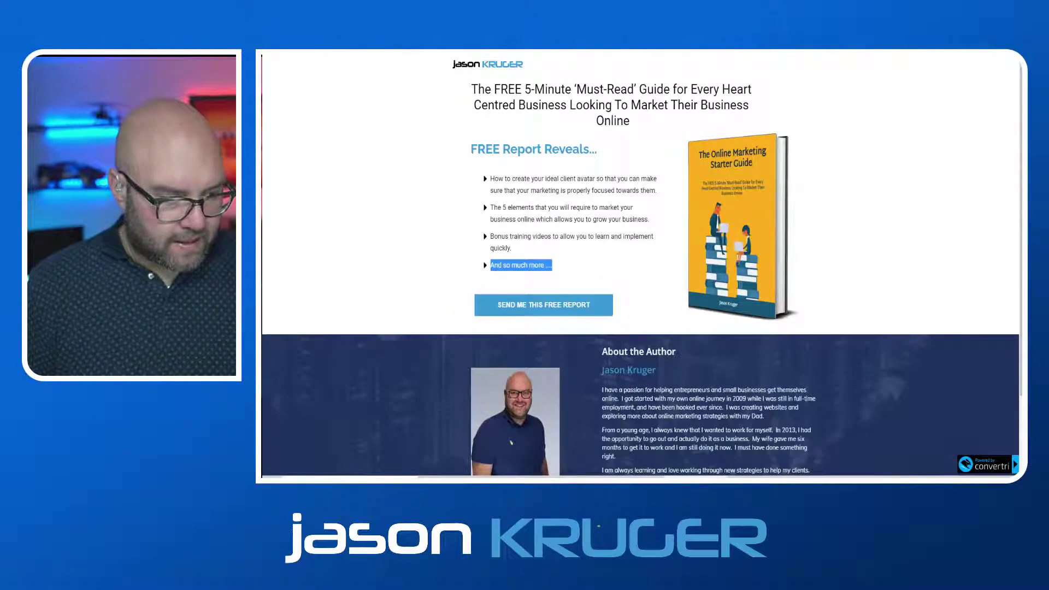
# Add a paragraph beside the author's portrait and replace its placeholder with the "About the Author" text copied from the reference page
pyautogui.scroll(-3, 618, 252)
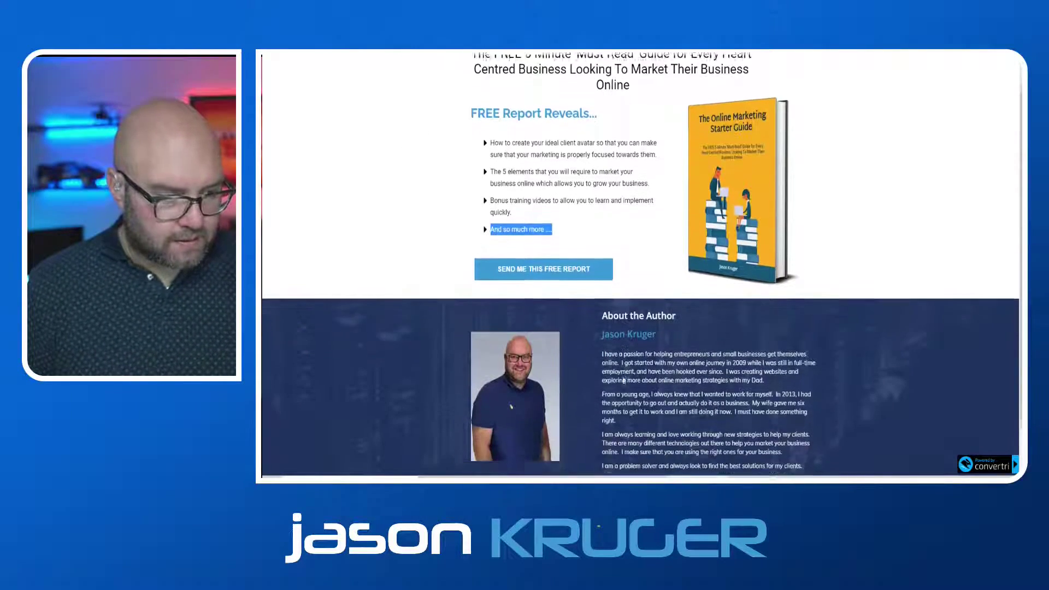
pyautogui.moveTo(603, 260); pyautogui.dragTo(795, 413)
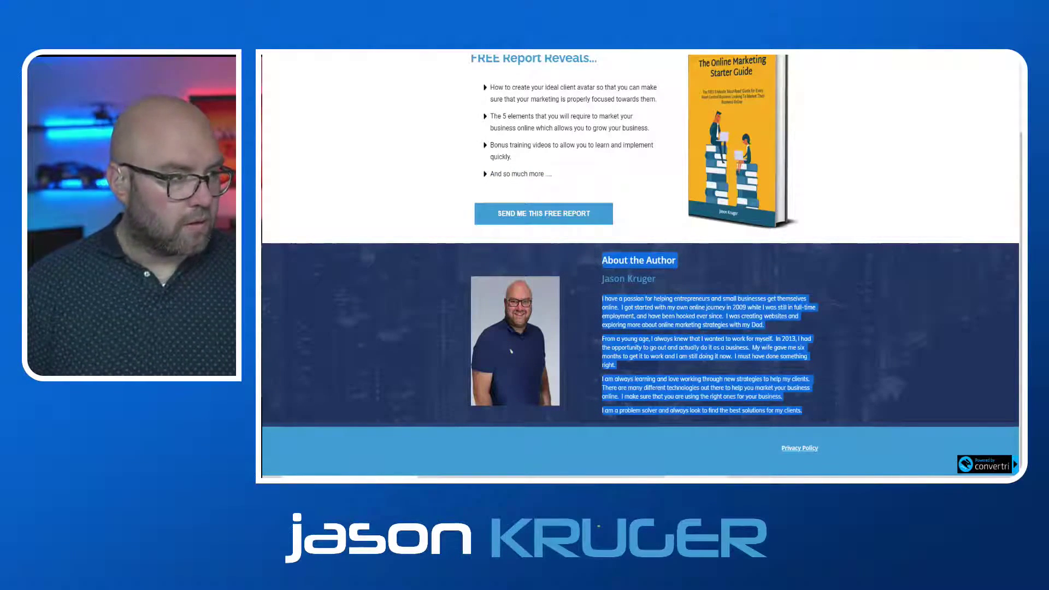
pyautogui.hotkey('ctrl', 'w')
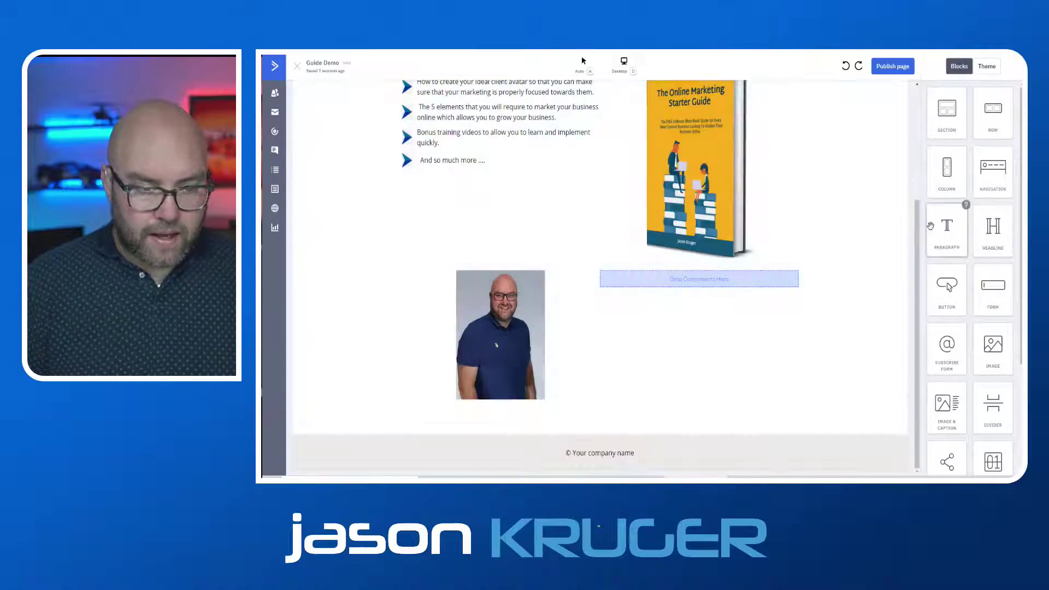
pyautogui.moveTo(946, 230); pyautogui.dragTo(704, 288)
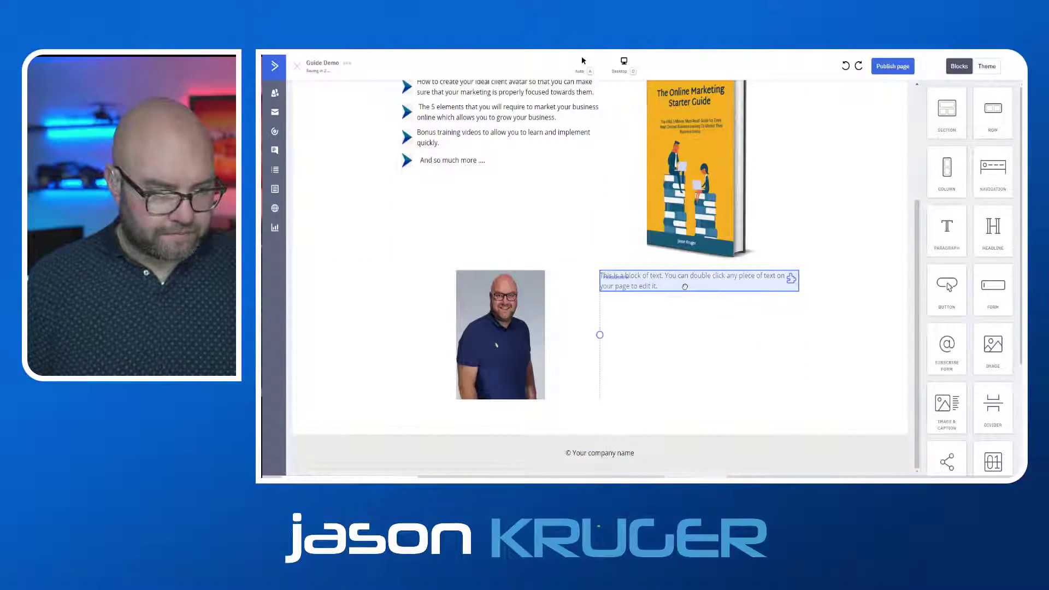
pyautogui.doubleClick(685, 286)
pyautogui.write('About the Author I have a passion for helping entrepreneurs and small businesses get themselves online.  I got started with my own online journey in 2009 while I was still in full-time employment, and have been hooked ever since.  I was creating websites and exploring more about online marketing strategies with my Dad. From a young age, I always knew that I wanted to work for myself.  In 2013, I had the opportunity to go out and actually do it as a business.  My wife gave me six months to get it to work and I am still doing it now.  I must have done something right. I am always learning and love working through new strategies to help my clients.  There are many different technologies out there to help you market your business online.  I make sure that you are using the right ones for your business. I am a problem solver and always look to find the best solutions for my clients.')
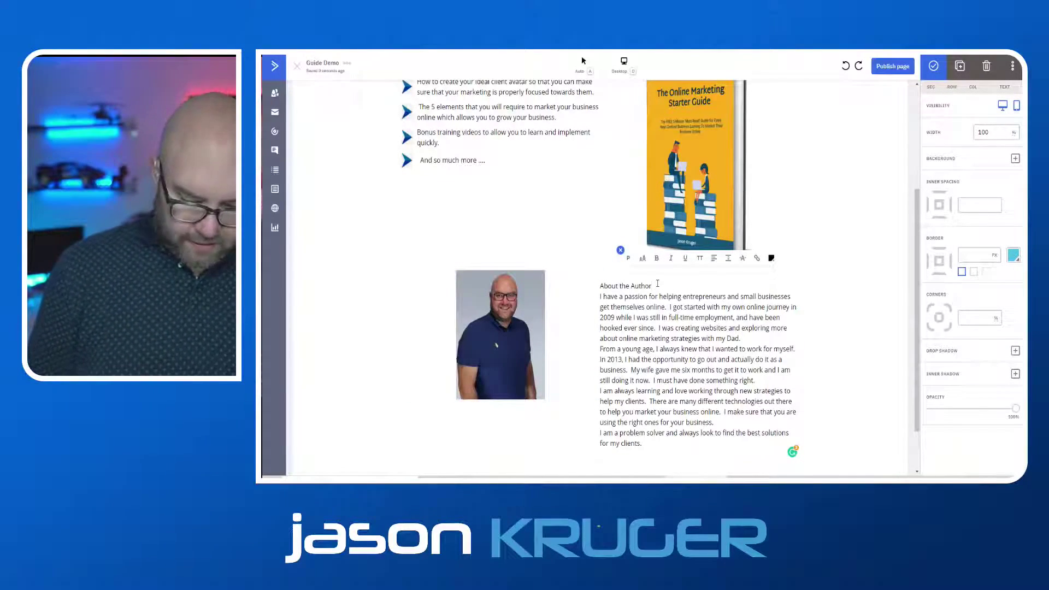
# Insert the author's full name on its own line between the "About the Author" heading and the biography
pyautogui.press('Return')
pyautogui.press('Return')
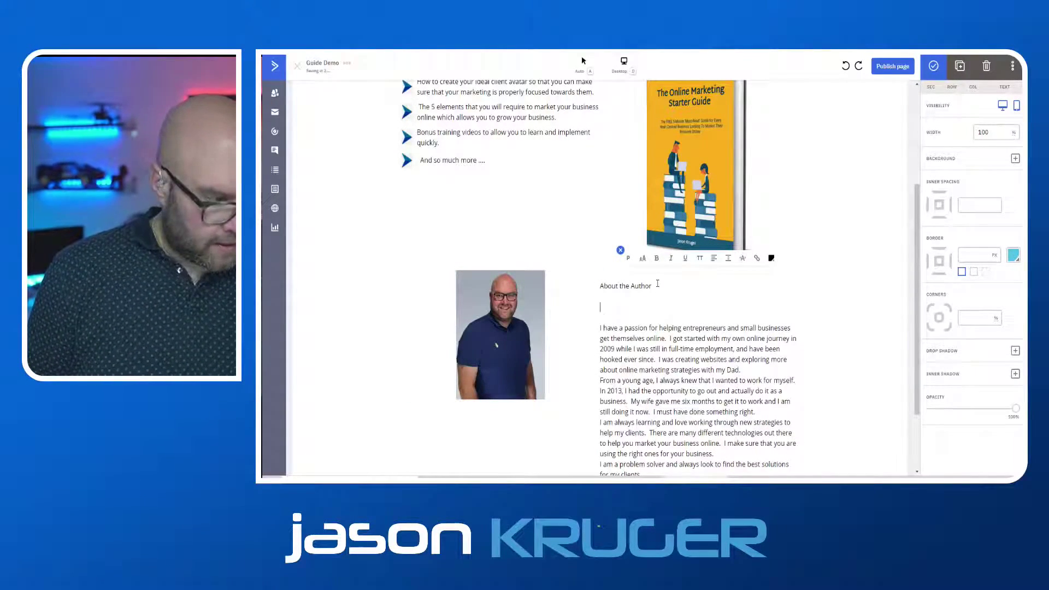
pyautogui.write('Jason Kru')
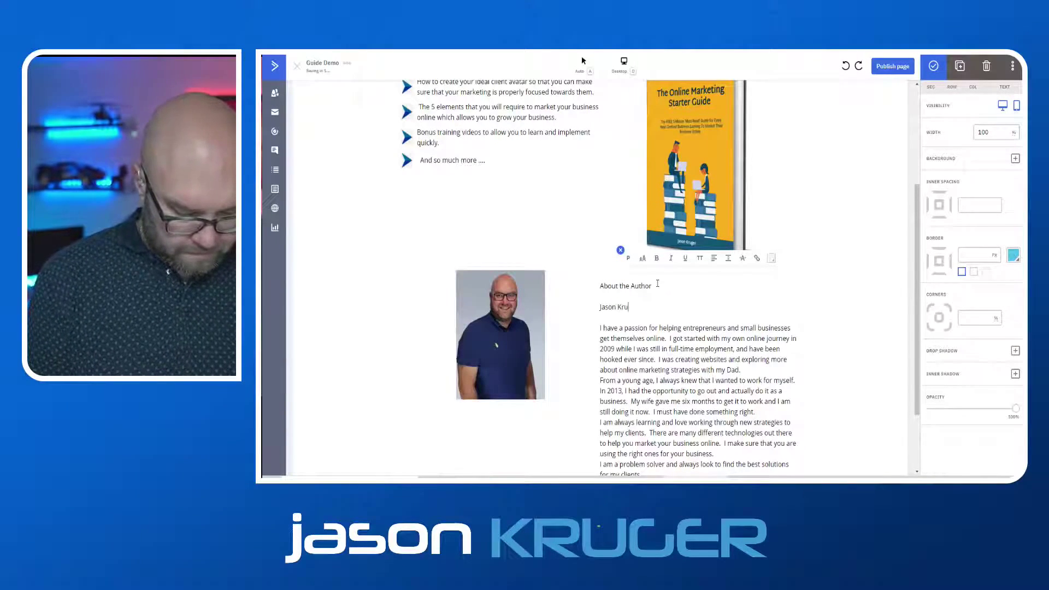
pyautogui.write('ger')
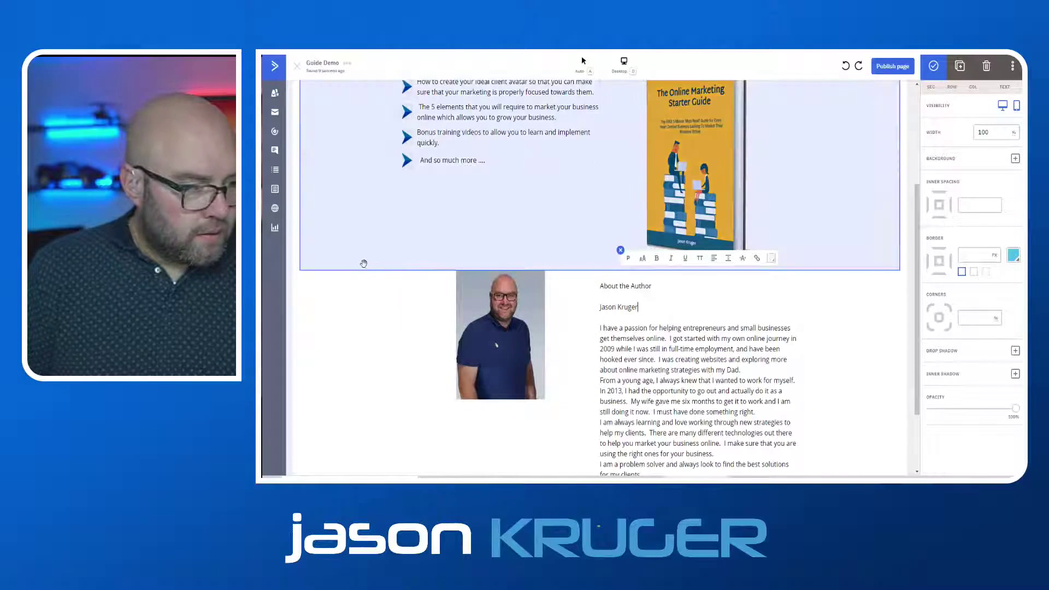
pyautogui.click(363, 264)
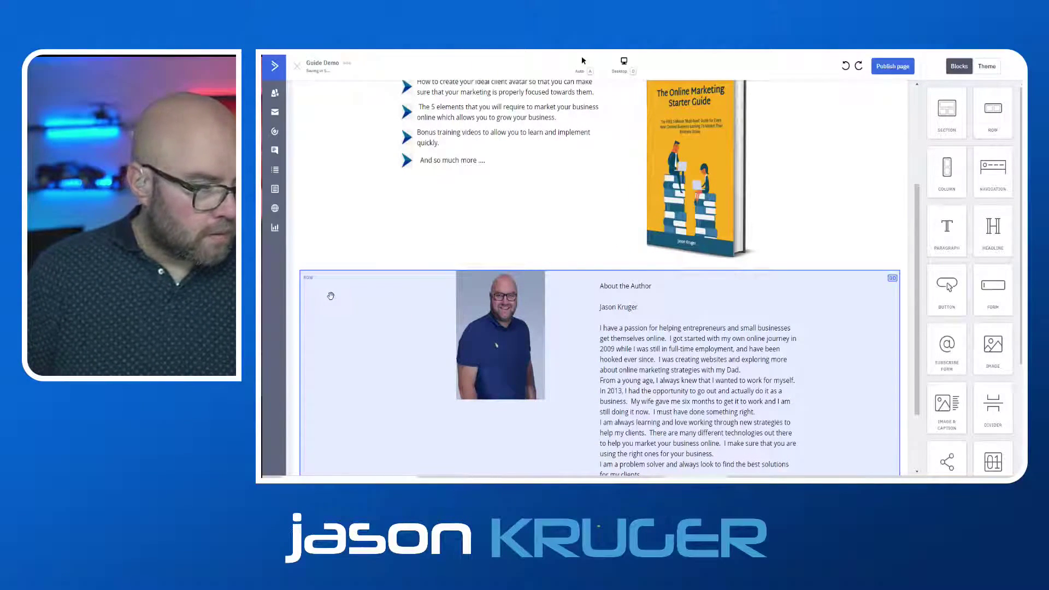
# Add a colour background to the row holding the author's portrait and biography
pyautogui.click(331, 297)
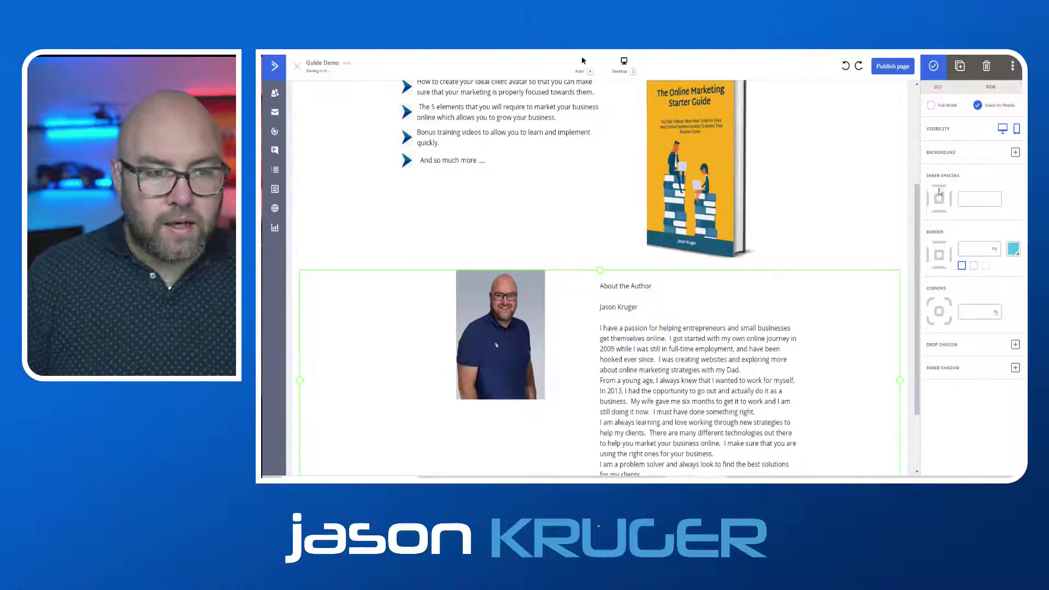
pyautogui.click(1015, 153)
pyautogui.click(1005, 165)
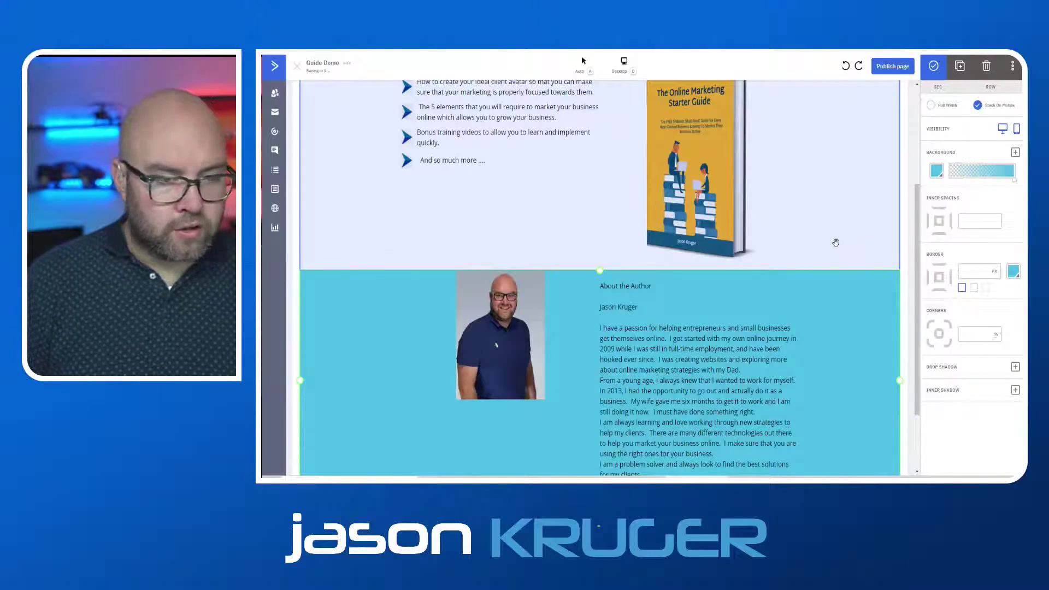
# Set the theme palette's first colour to #3a98d6, copying the hex value from the Color Picker's colour history
pyautogui.click(936, 170)
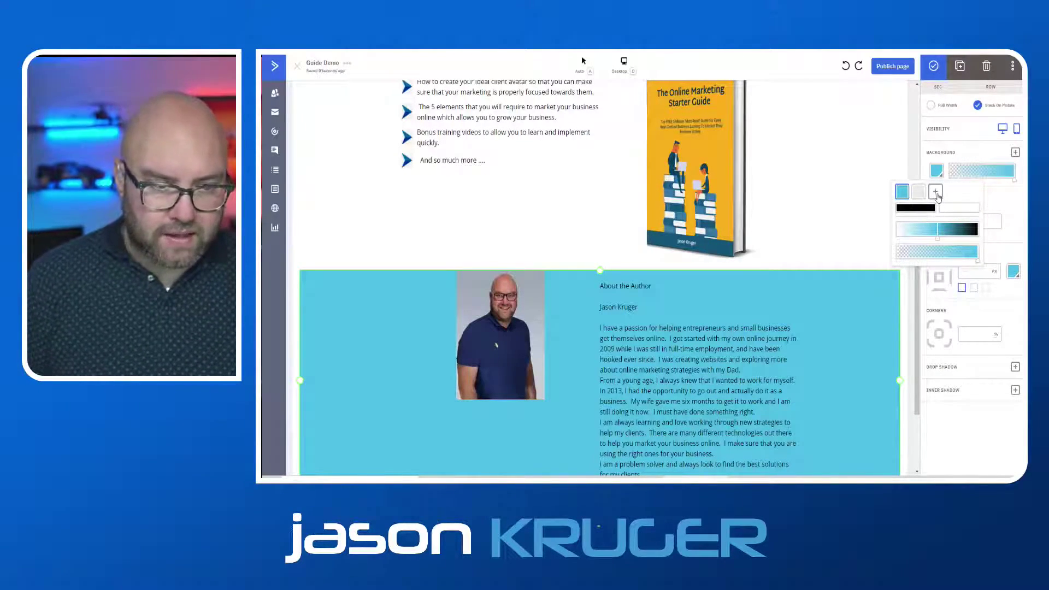
pyautogui.click(936, 193)
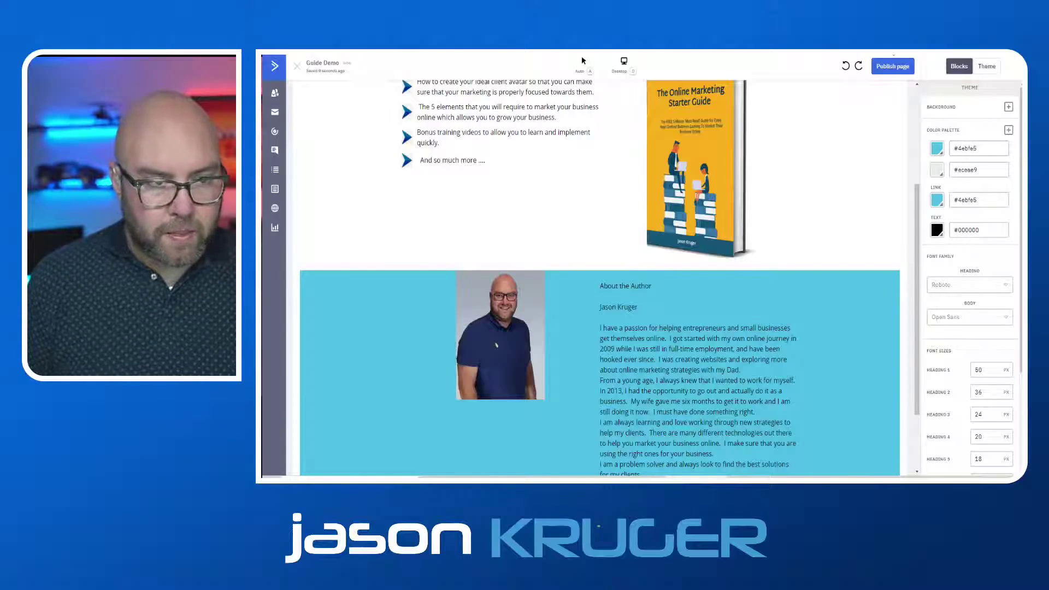
pyautogui.click(888, 44)
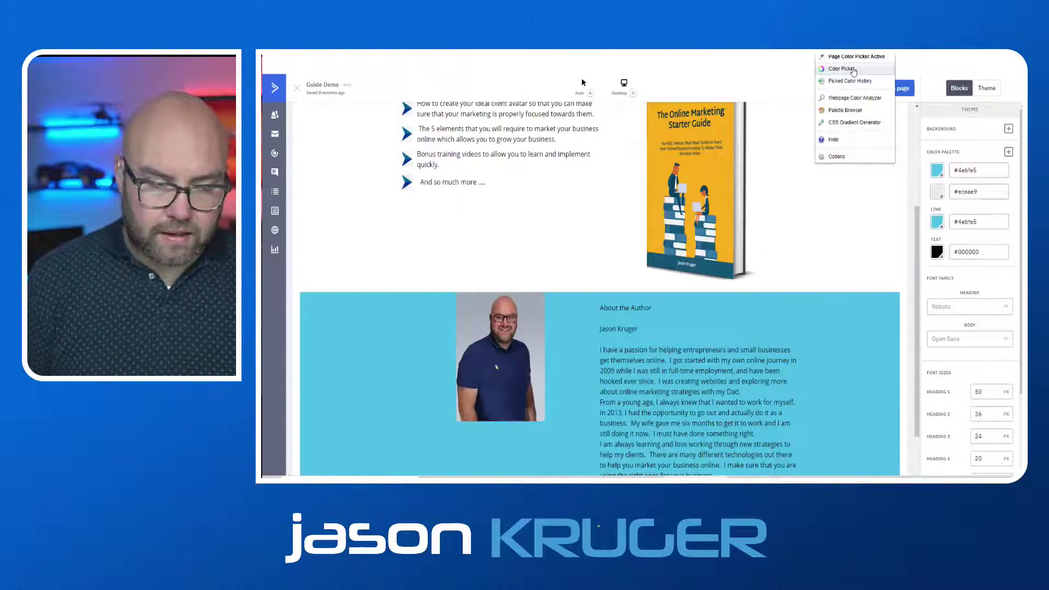
pyautogui.click(852, 69)
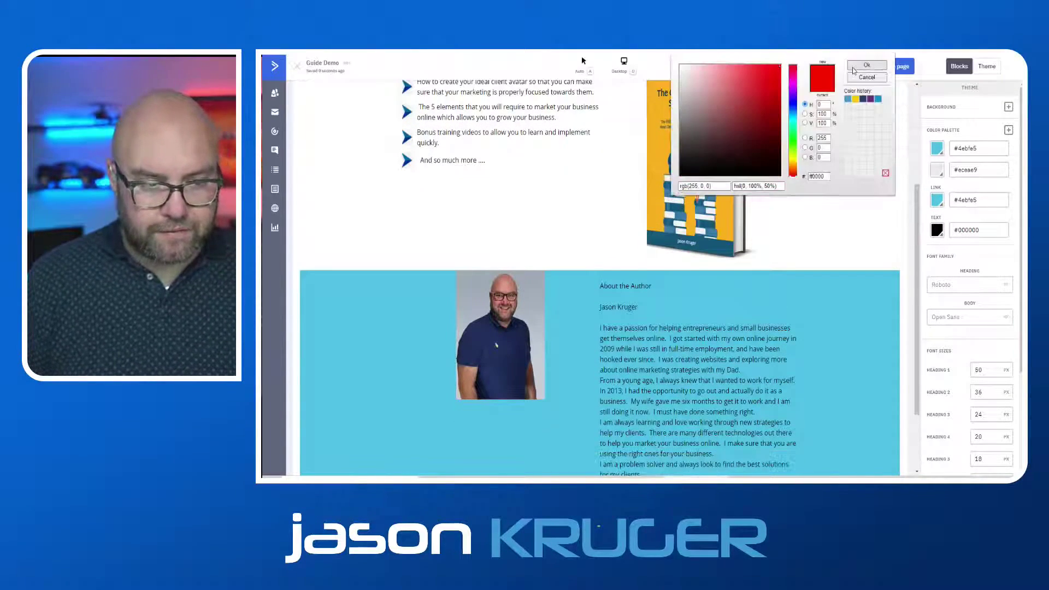
pyautogui.click(848, 100)
pyautogui.doubleClick(828, 177)
pyautogui.hotkey('ctrl', 'c')
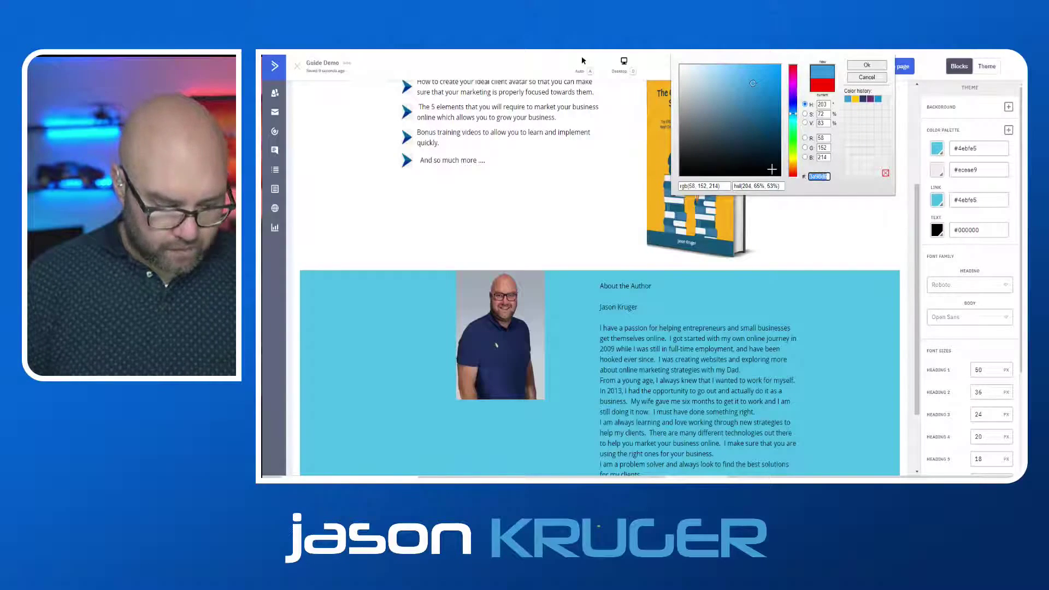
pyautogui.click(873, 66)
pyautogui.doubleClick(998, 151)
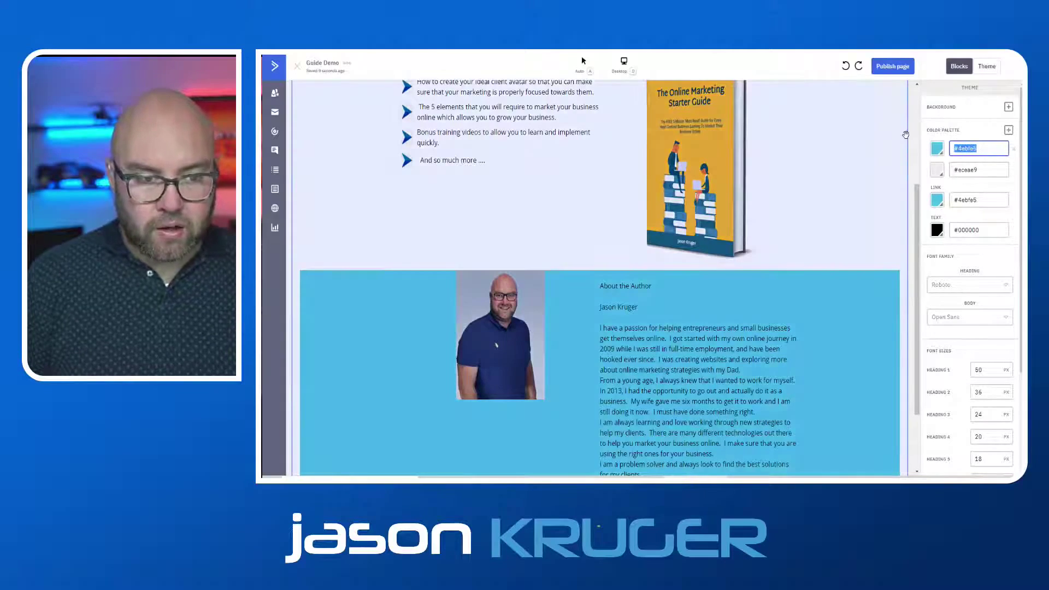
pyautogui.hotkey('ctrl', 'v')
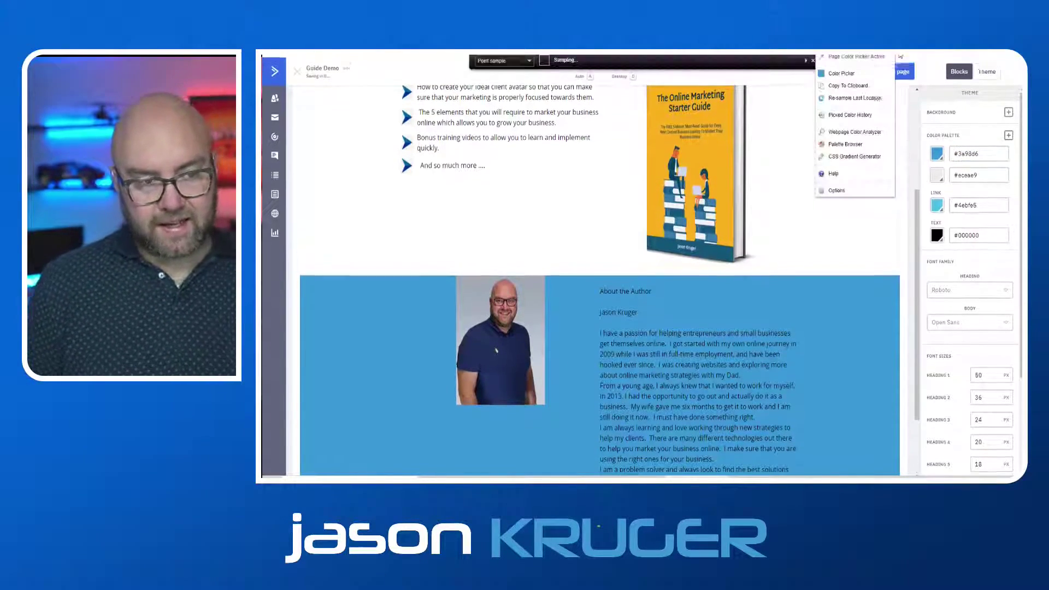
# Set the theme palette's second colour to #253c67, copied from the navy swatch in the Color Picker's history
pyautogui.click(852, 73)
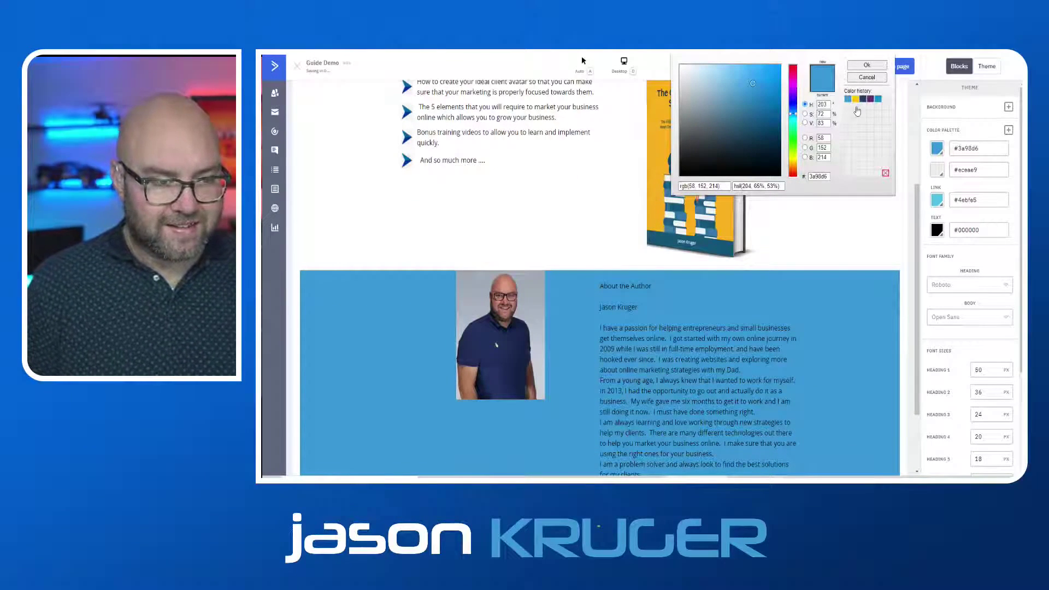
pyautogui.click(863, 99)
pyautogui.moveTo(828, 176); pyautogui.dragTo(800, 180)
pyautogui.hotkey('ctrl', 'c')
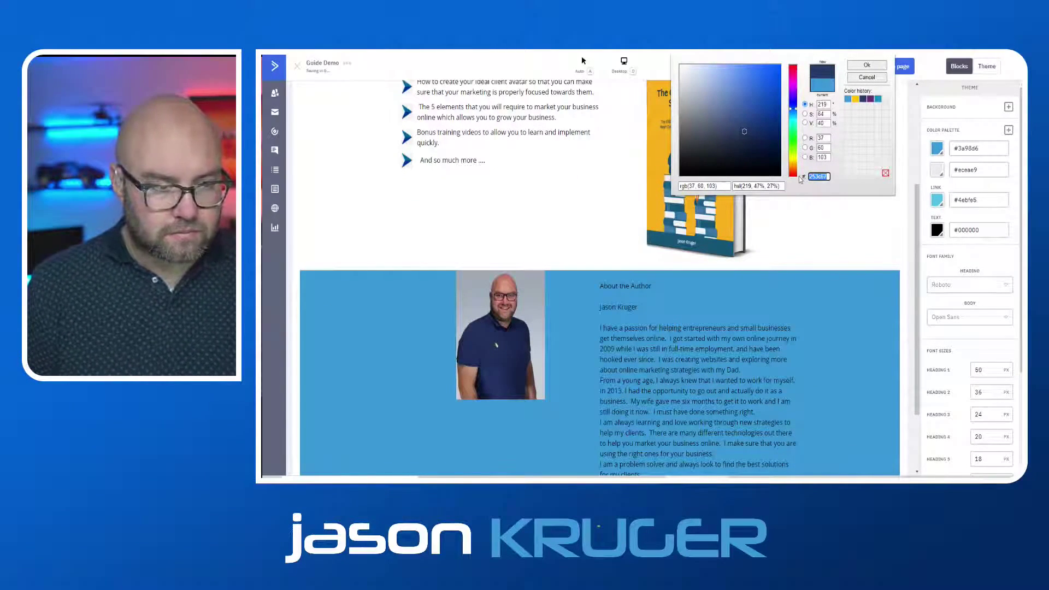
pyautogui.click(867, 65)
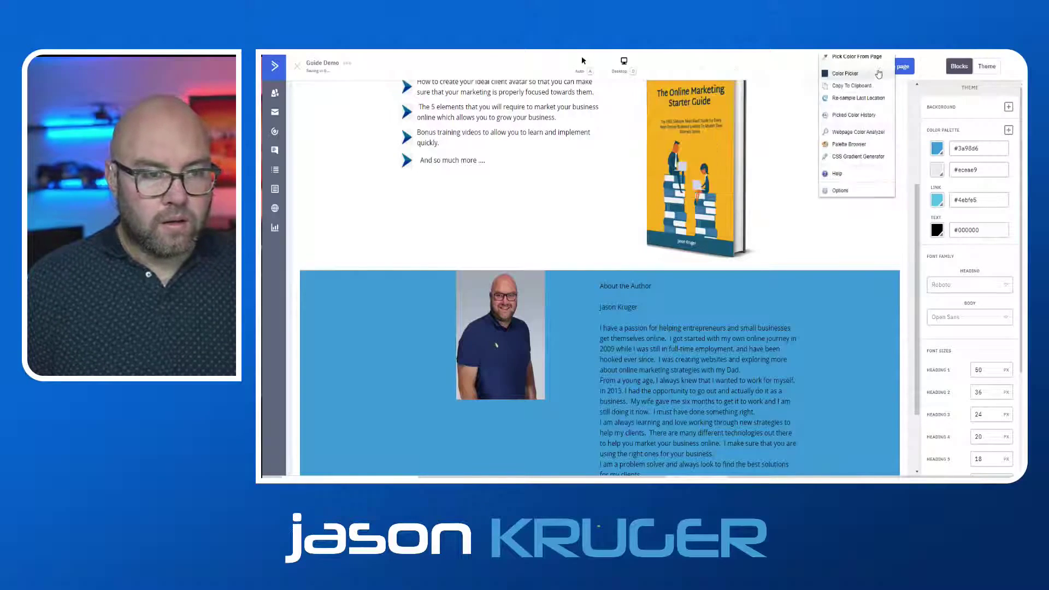
pyautogui.moveTo(985, 166); pyautogui.dragTo(948, 170)
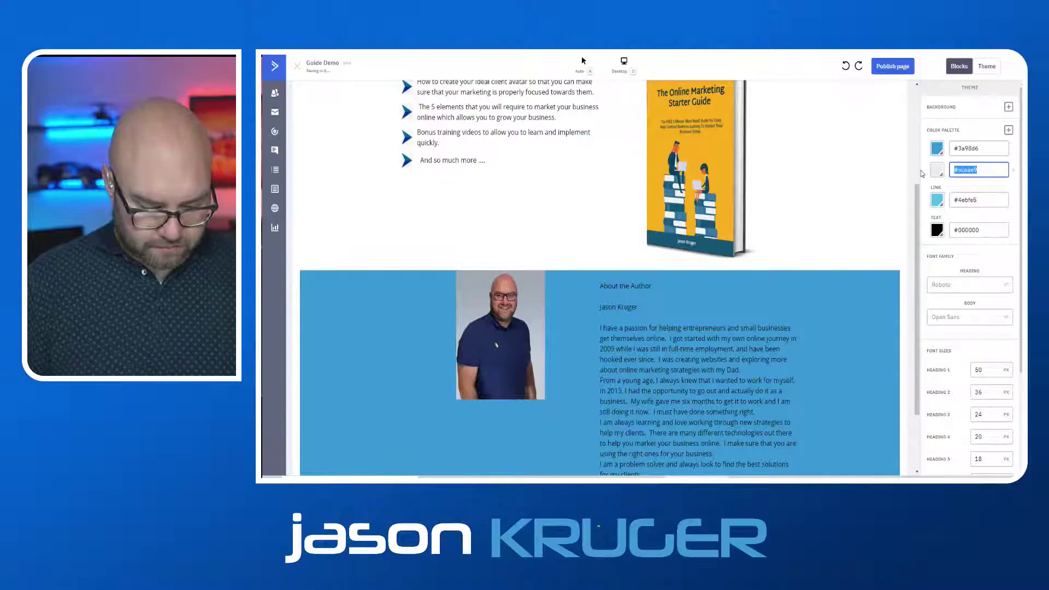
pyautogui.hotkey('ctrl', 'v')
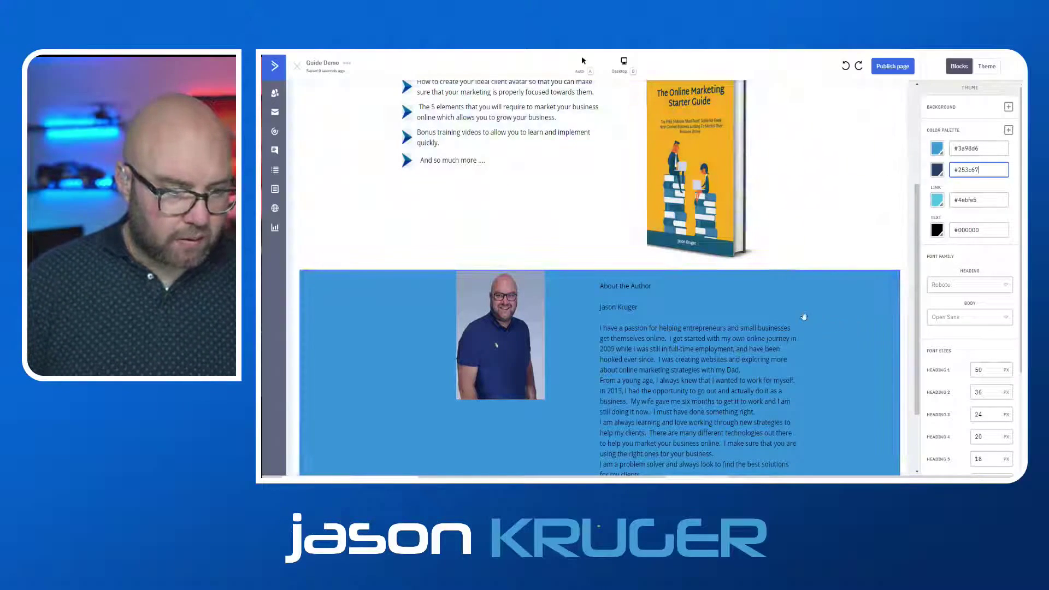
# Change the background of the author row to the navy palette colour
pyautogui.click(803, 317)
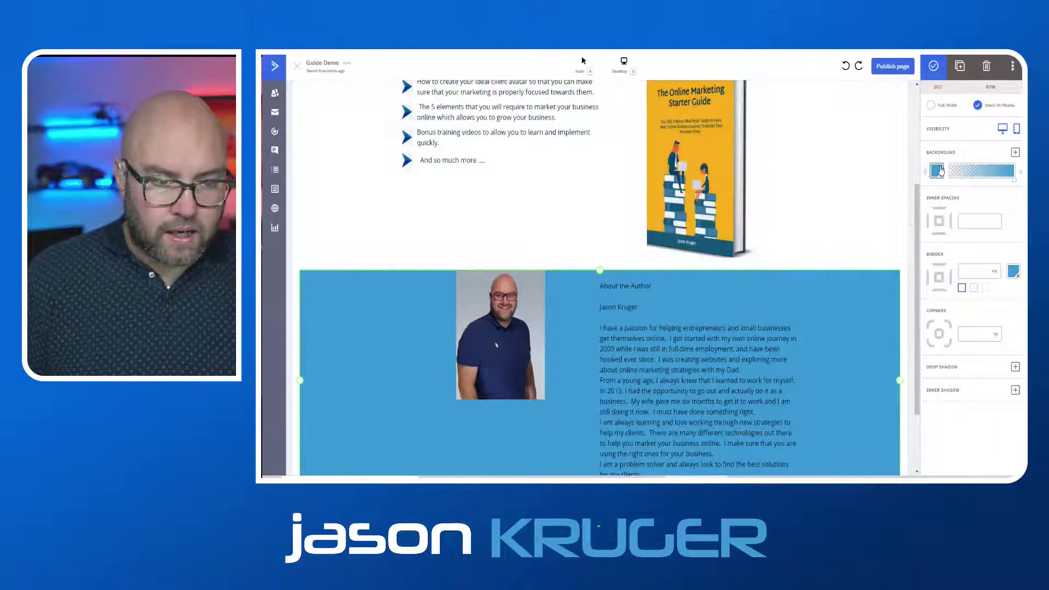
pyautogui.click(937, 171)
pyautogui.click(918, 191)
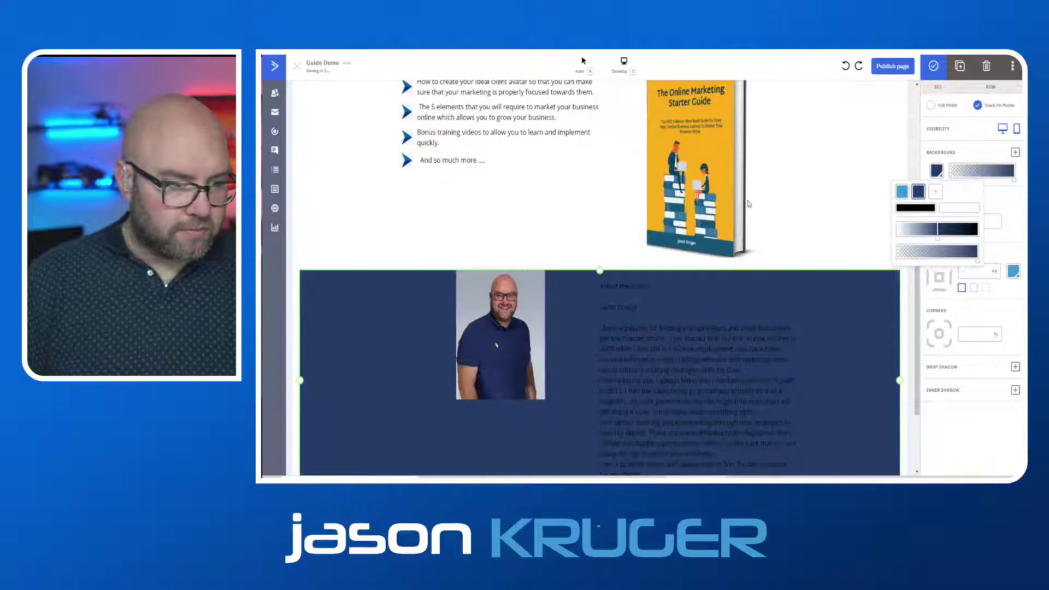
# Colour the "About the Author" heading text white
pyautogui.click(610, 284)
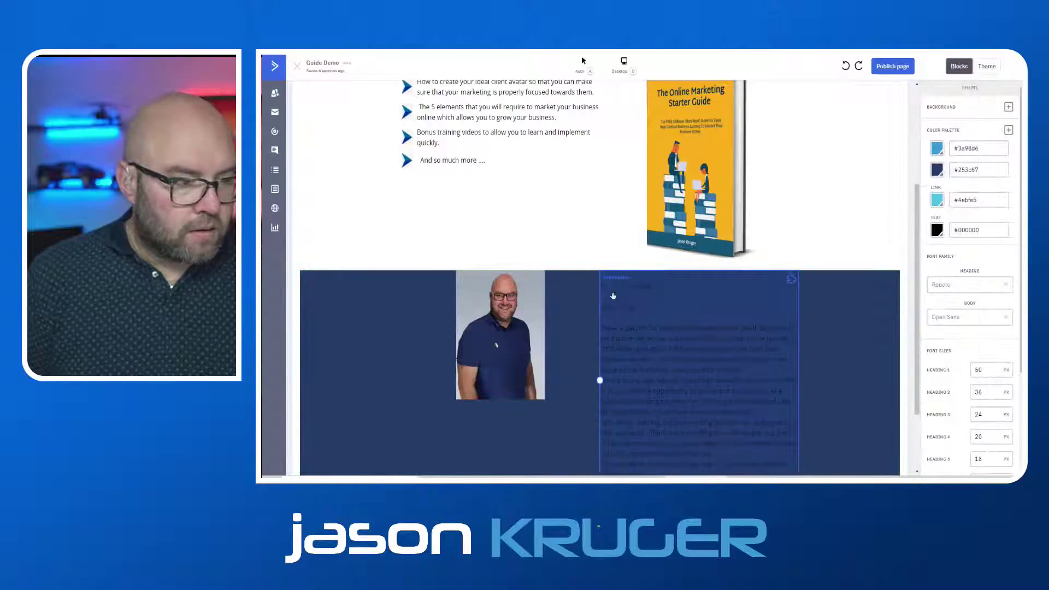
pyautogui.click(628, 294)
pyautogui.doubleClick(629, 294)
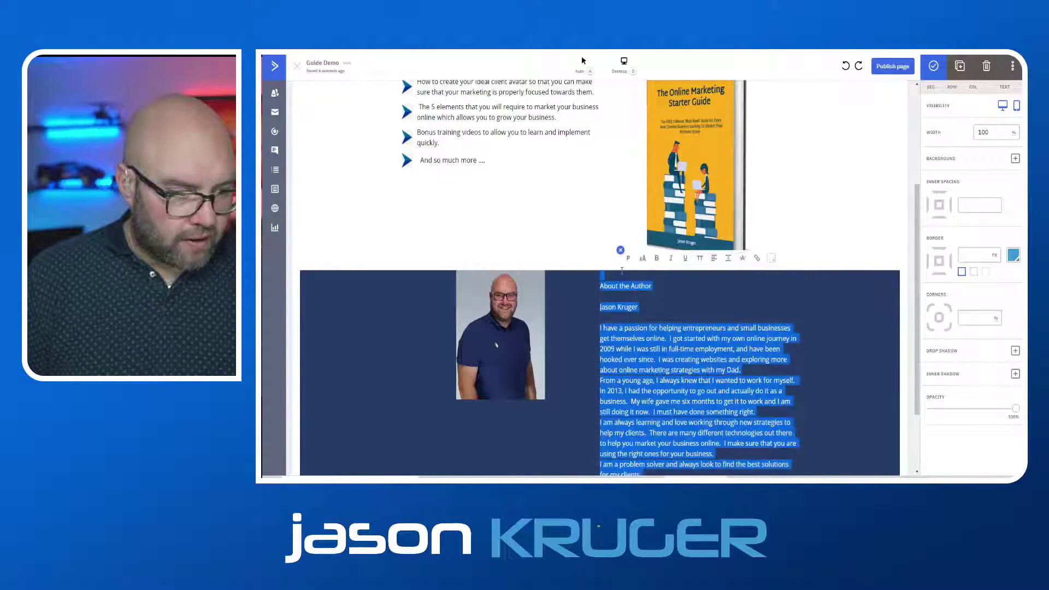
pyautogui.click(643, 288)
pyautogui.moveTo(654, 285); pyautogui.dragTo(600, 275)
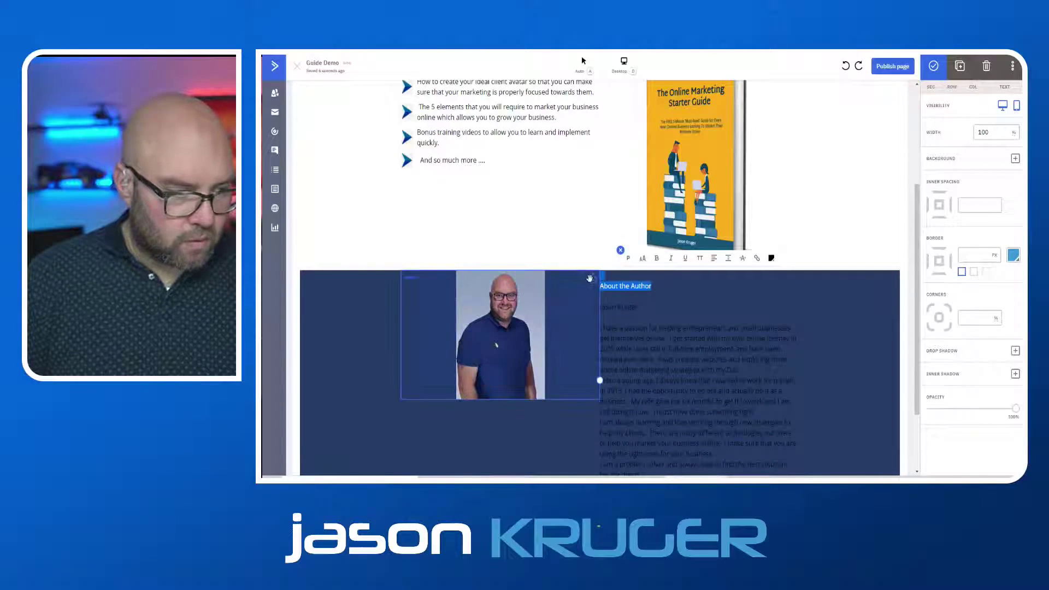
pyautogui.click(771, 258)
pyautogui.click(792, 242)
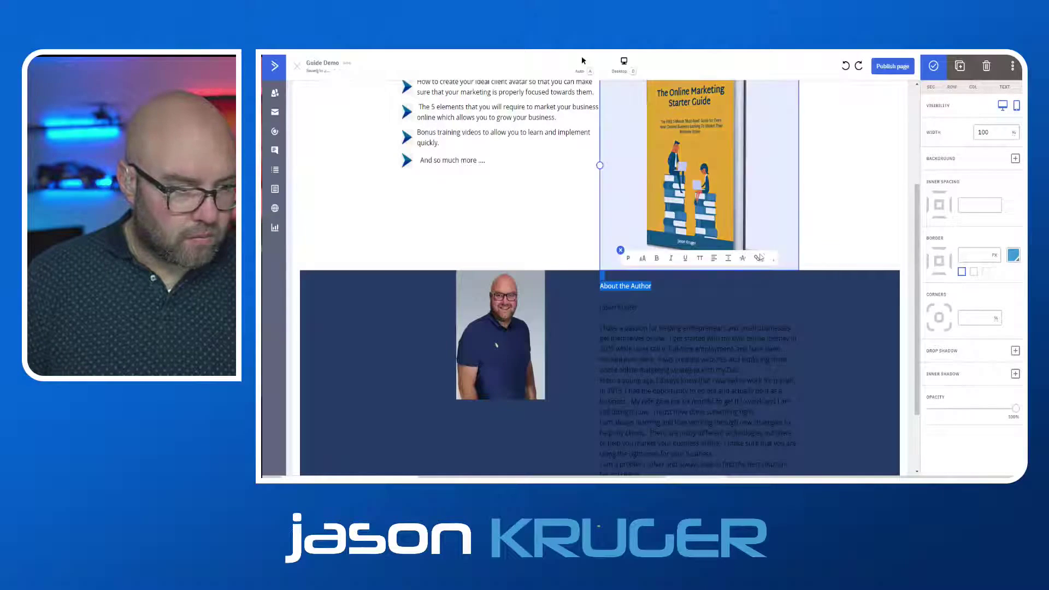
# Colour the author's name below the heading with the light blue palette colour
pyautogui.click(645, 308)
pyautogui.tripleClick(630, 306)
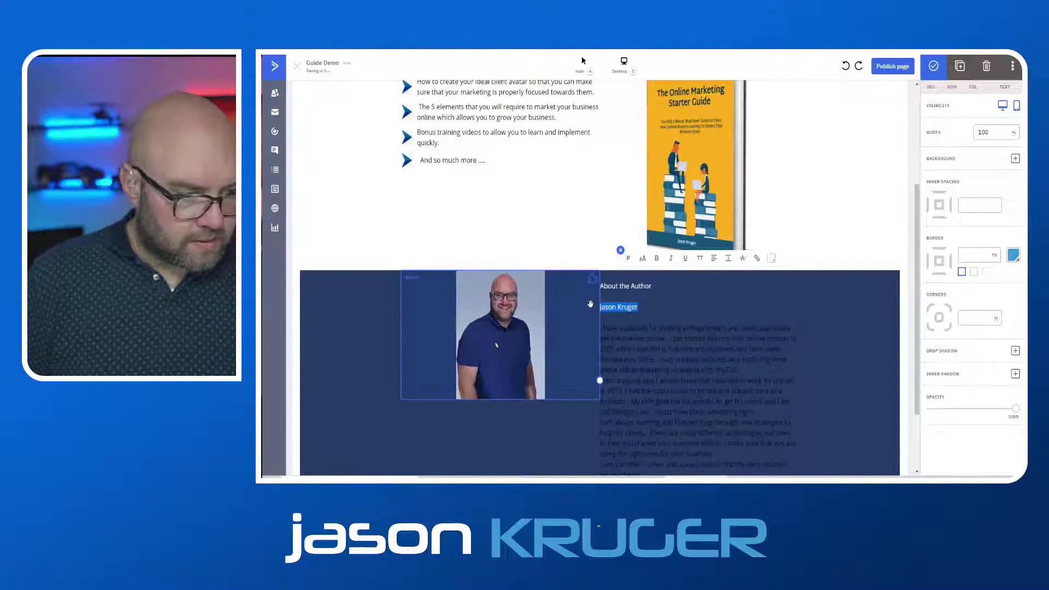
pyautogui.click(772, 259)
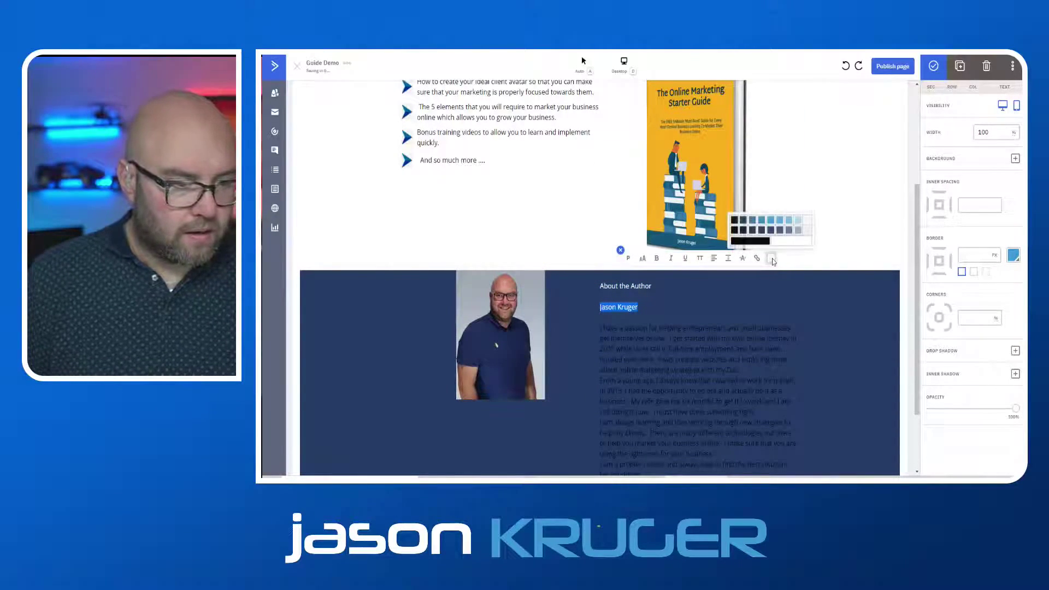
pyautogui.click(772, 224)
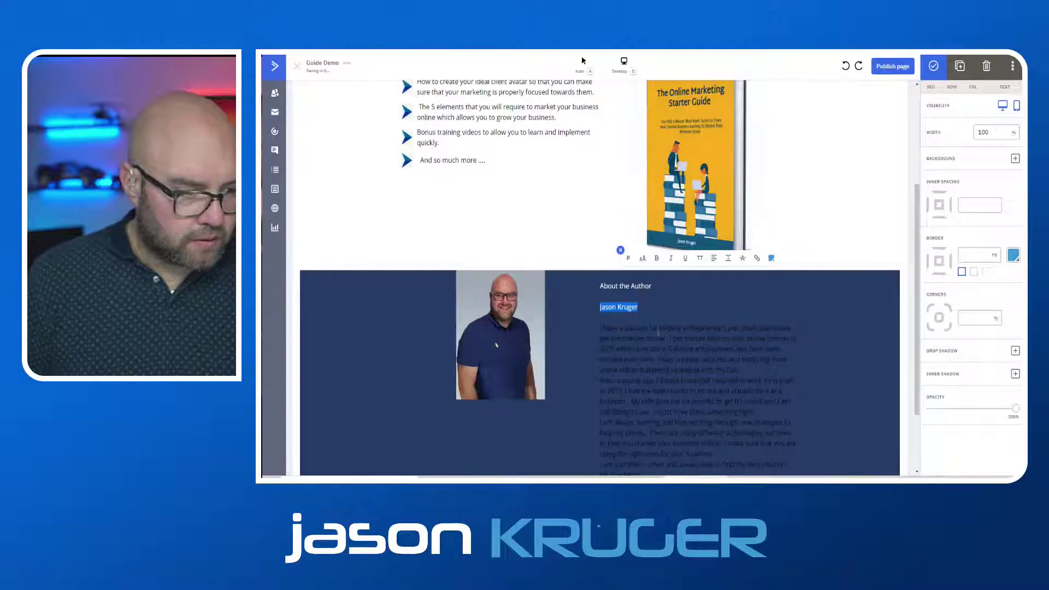
# Colour all of the author's biography text white and reduce its font size to 90%
pyautogui.doubleClick(606, 329)
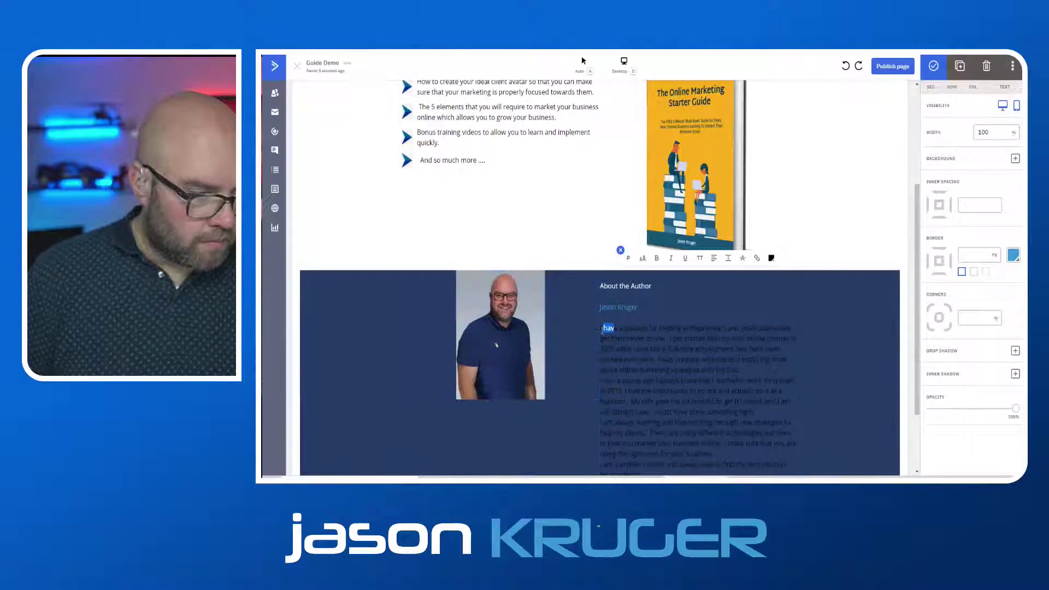
pyautogui.moveTo(601, 329); pyautogui.dragTo(657, 386)
pyautogui.click(771, 166)
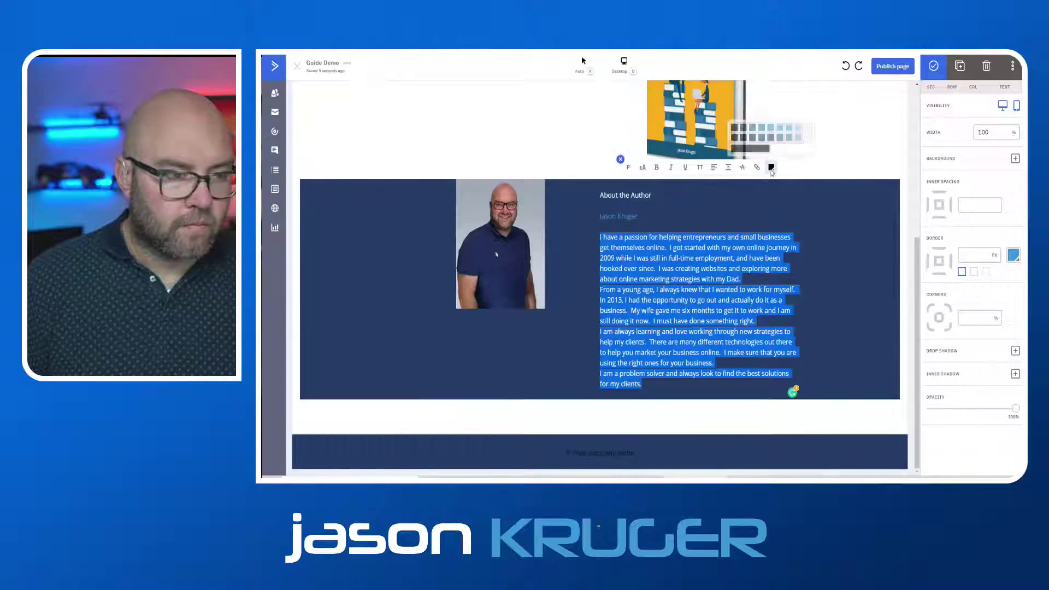
pyautogui.click(790, 141)
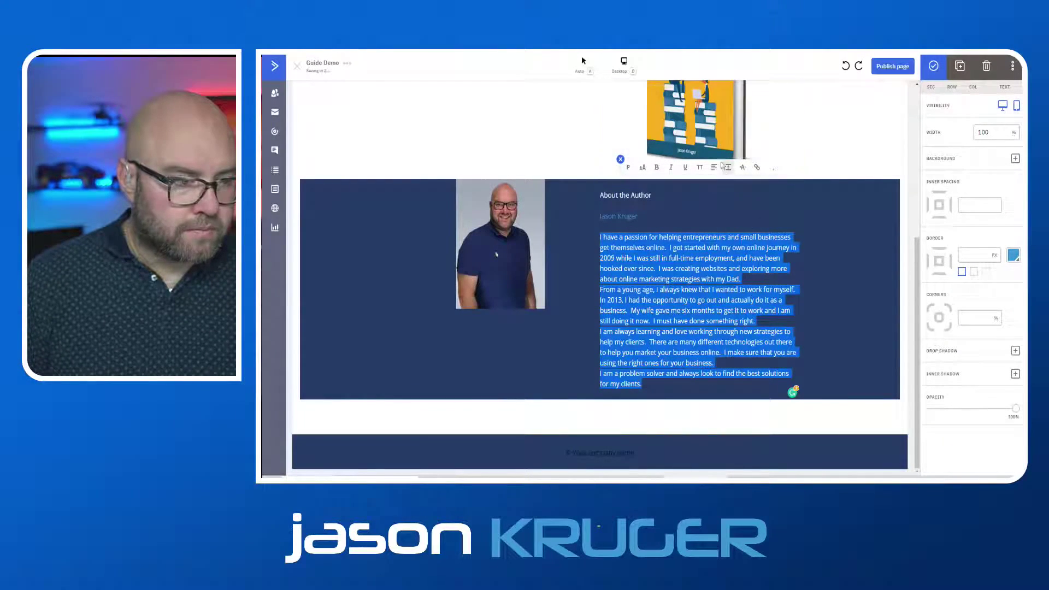
pyautogui.click(643, 167)
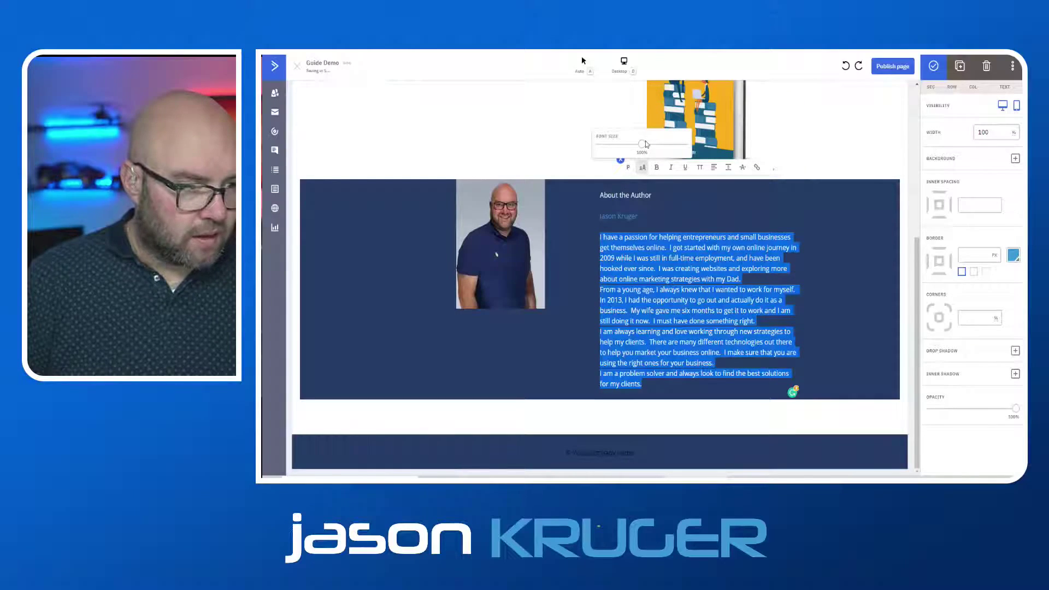
pyautogui.moveTo(640, 144); pyautogui.dragTo(626, 146)
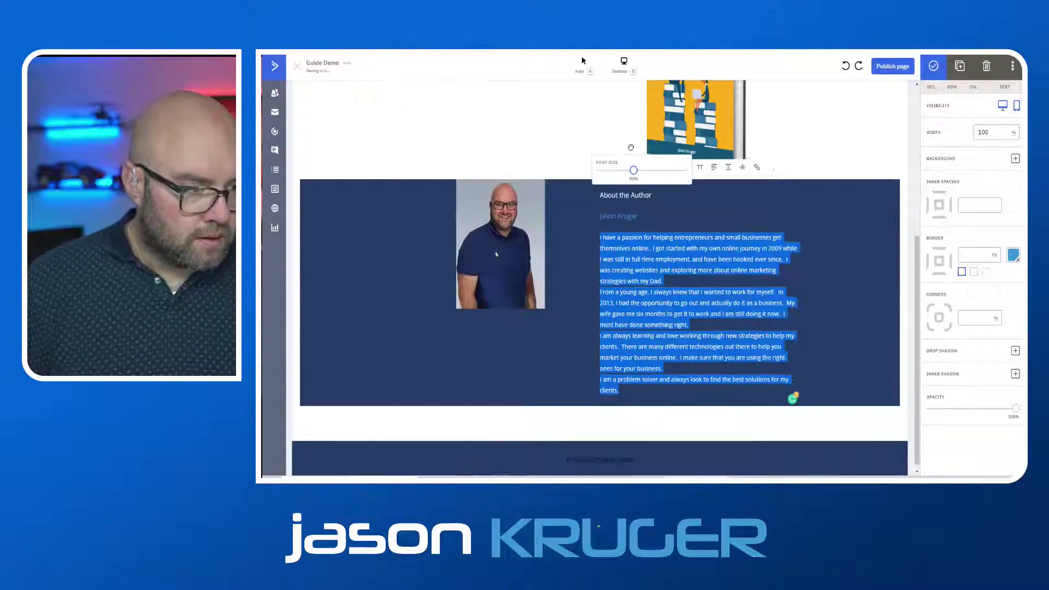
# Select the "About the Author" heading and retry the lost connection to ActiveCampaign
pyautogui.click(645, 195)
pyautogui.moveTo(651, 195); pyautogui.dragTo(594, 193)
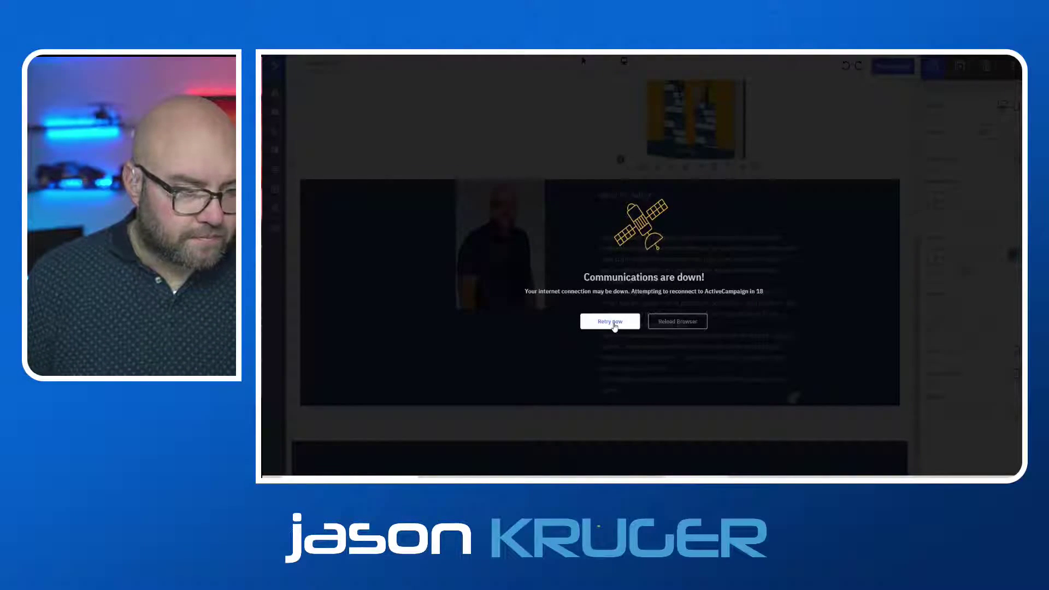
pyautogui.click(611, 323)
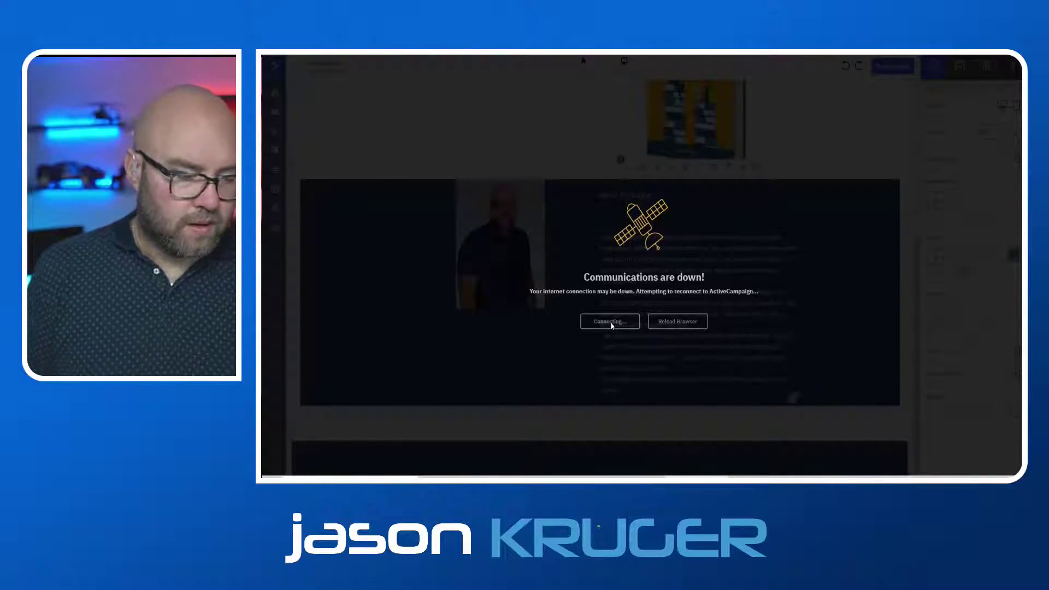
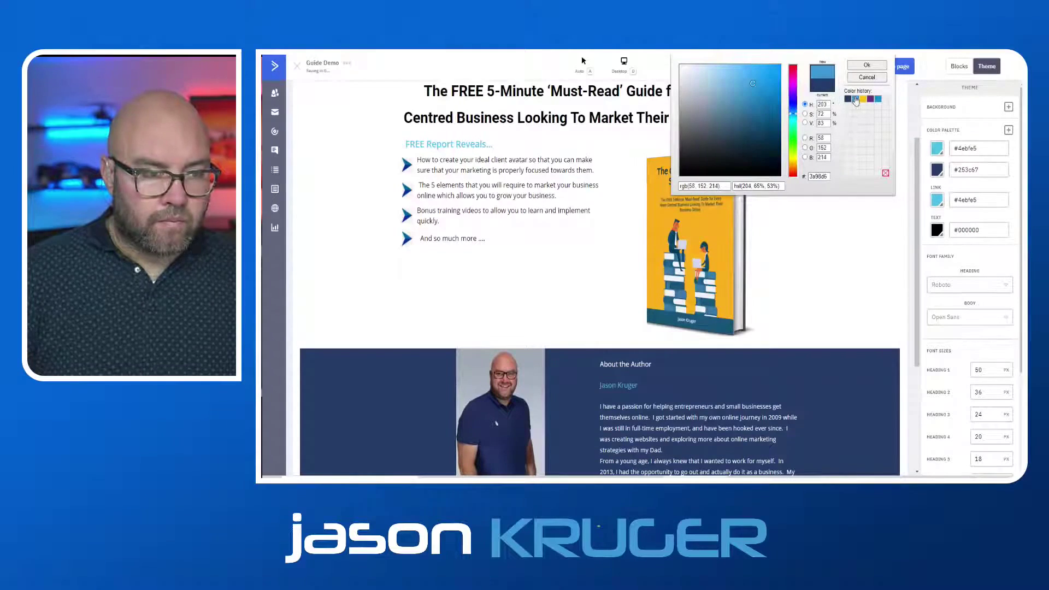
# Reapply #3a98d6 from the Color Picker as the theme palette's first colour and return to the content blocks
pyautogui.doubleClick(825, 178)
pyautogui.hotkey('ctrl', 'c')
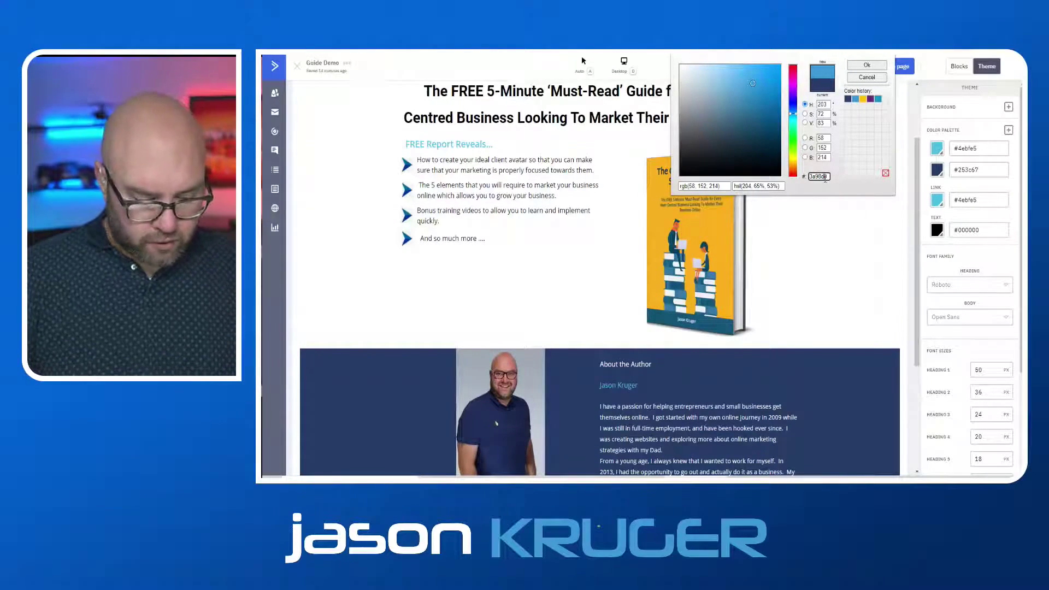
pyautogui.click(864, 78)
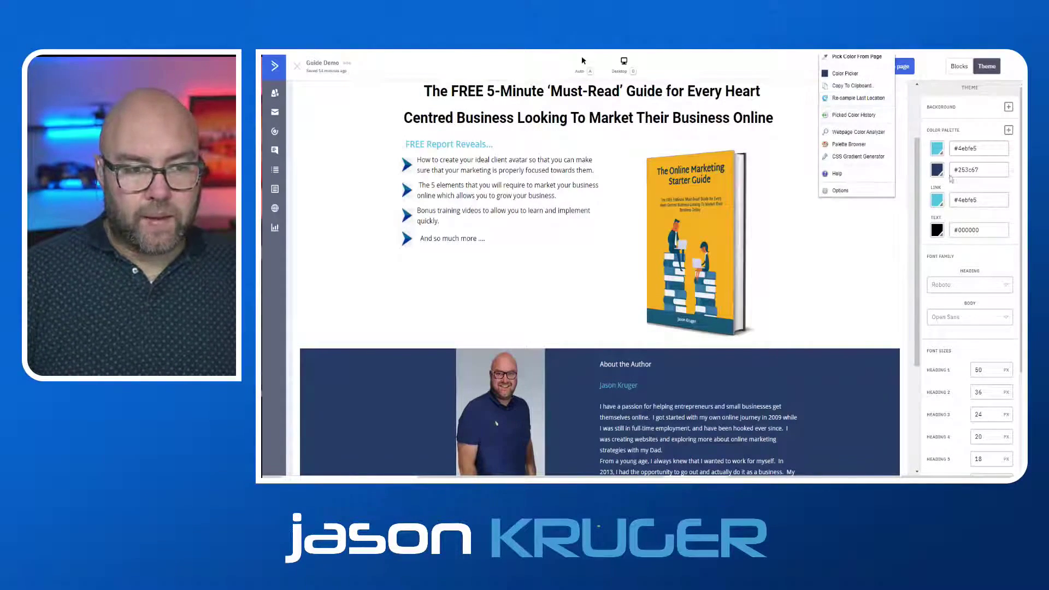
pyautogui.doubleClick(984, 148)
pyautogui.hotkey('ctrl', 'v')
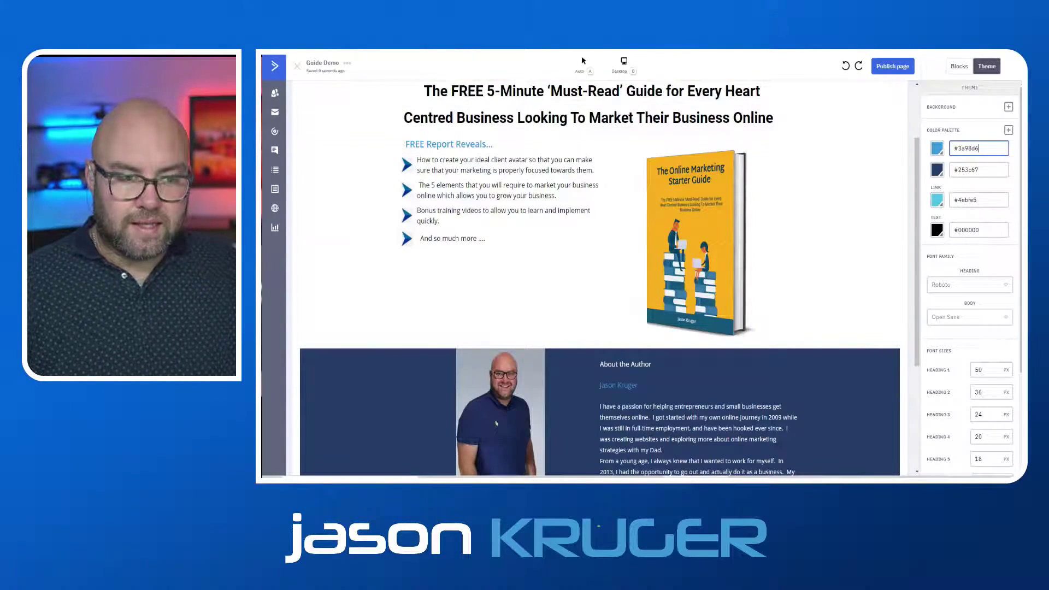
pyautogui.click(959, 66)
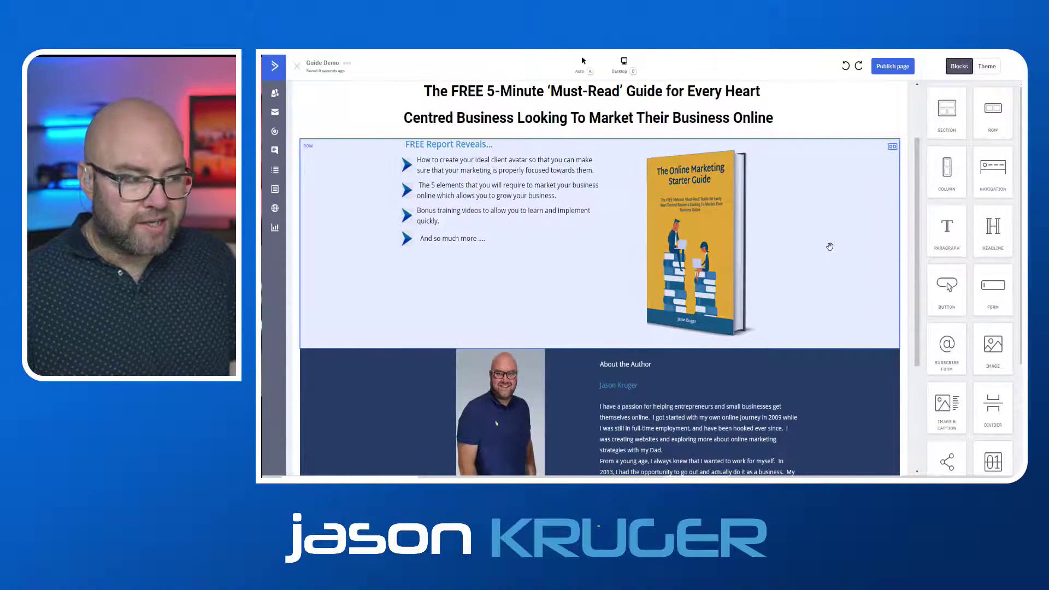
pyautogui.scroll(-2, 825, 246)
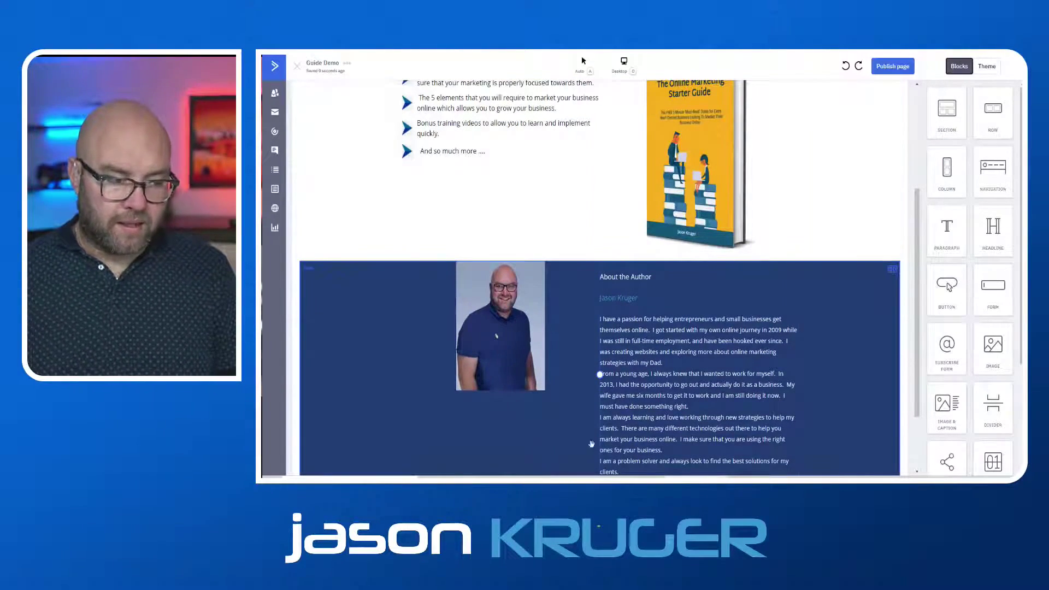
pyautogui.scroll(-2, 696, 335)
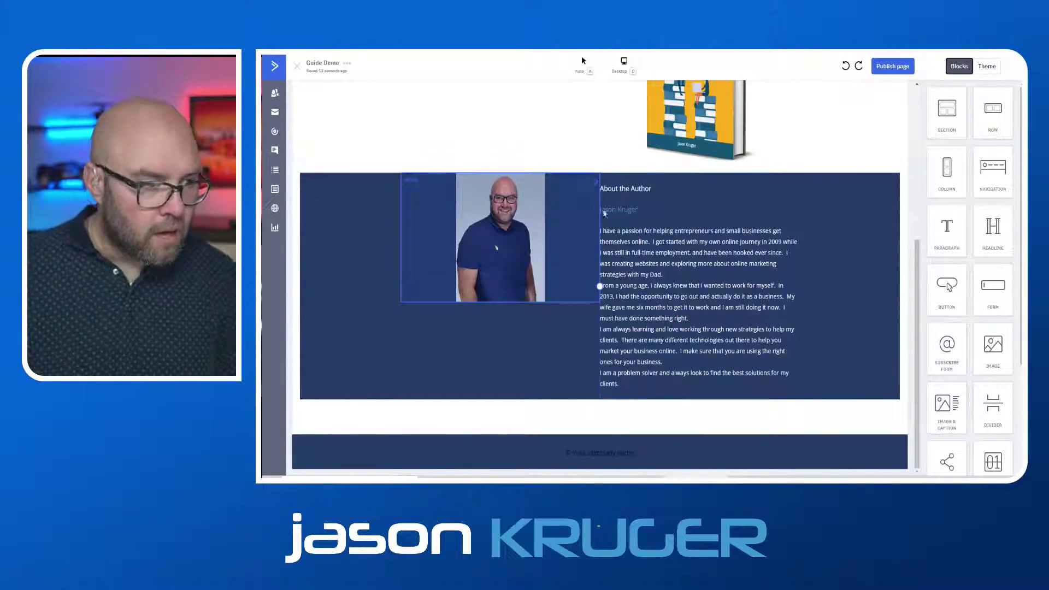
# Give the author photo in the navy section a top inner spacing of 10
pyautogui.click(678, 286)
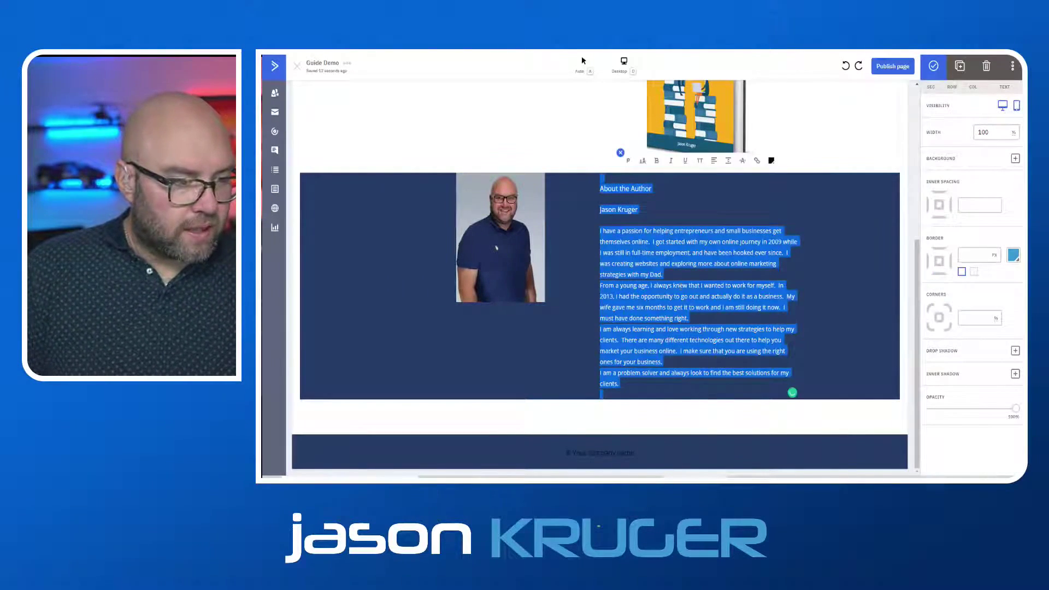
pyautogui.scroll(3, 666, 247)
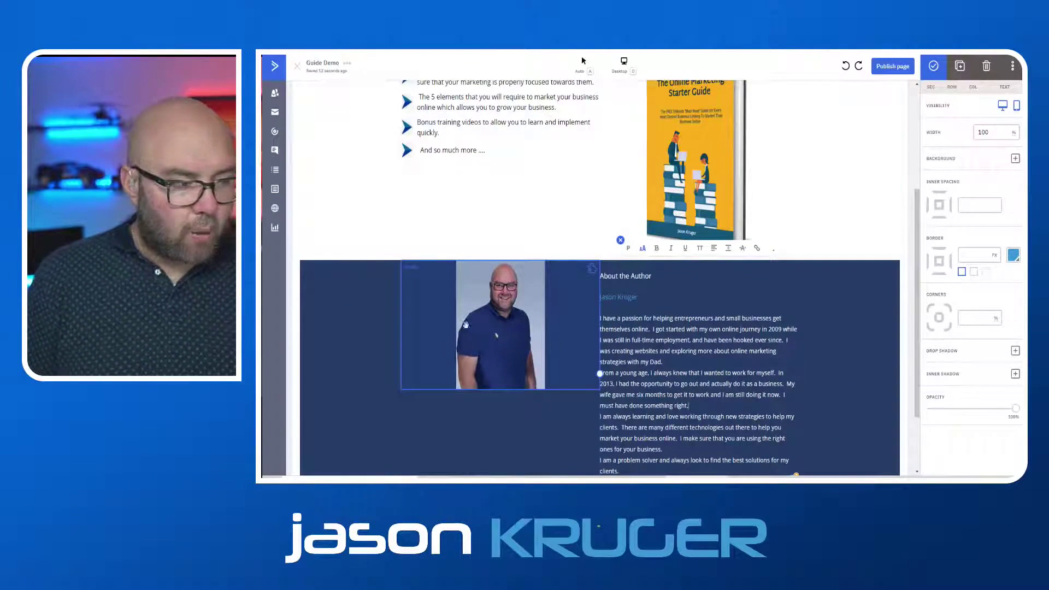
pyautogui.click(498, 347)
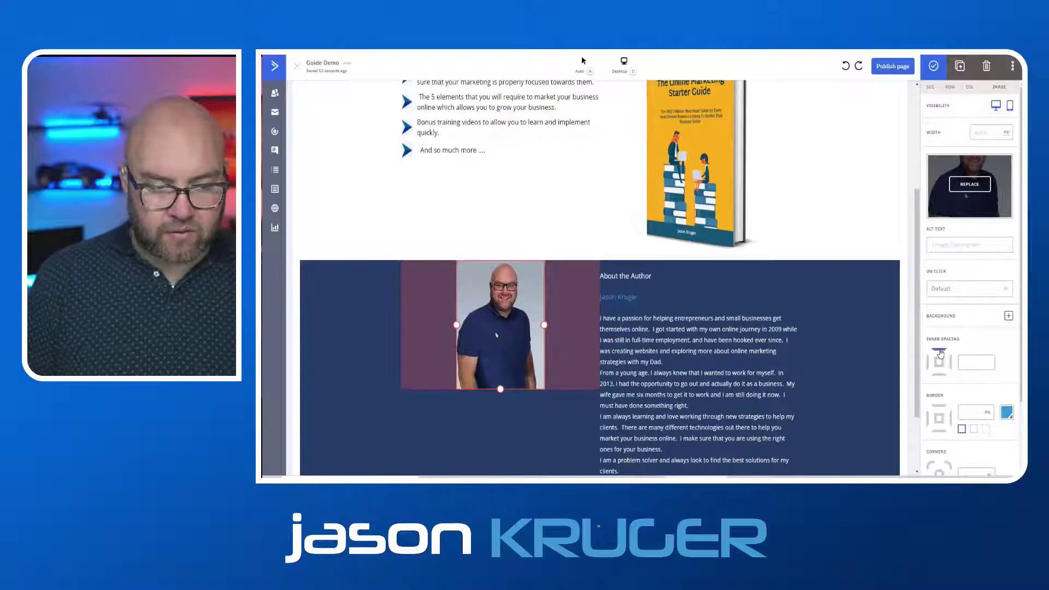
pyautogui.click(939, 351)
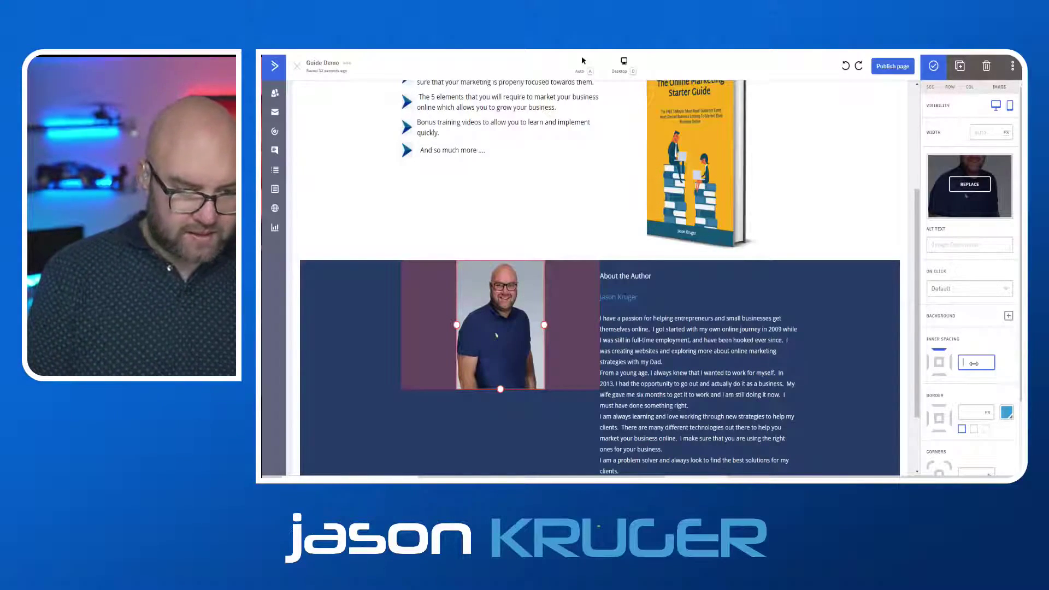
pyautogui.write('10')
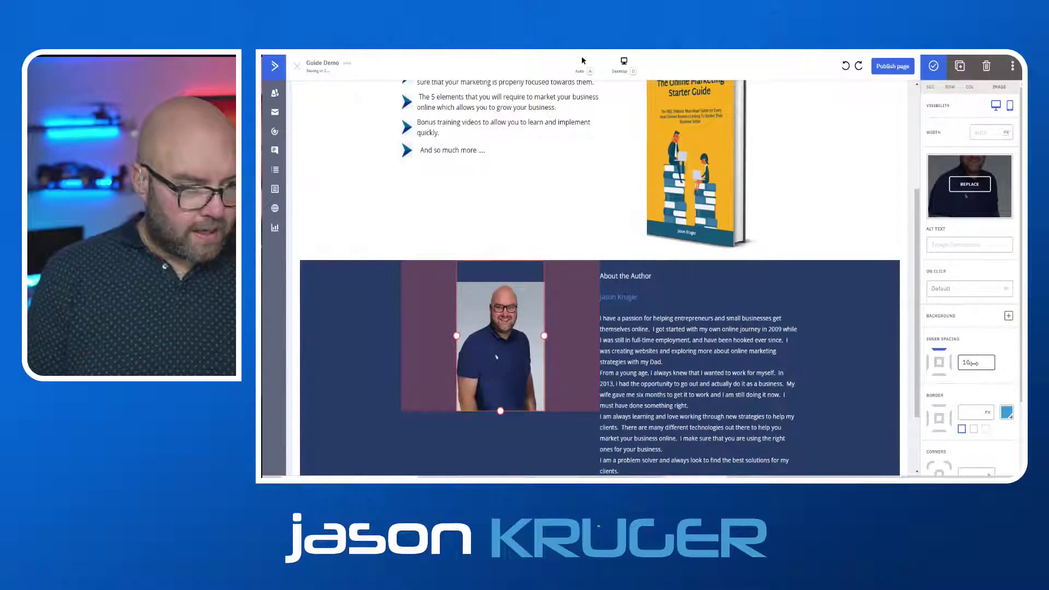
pyautogui.click(464, 220)
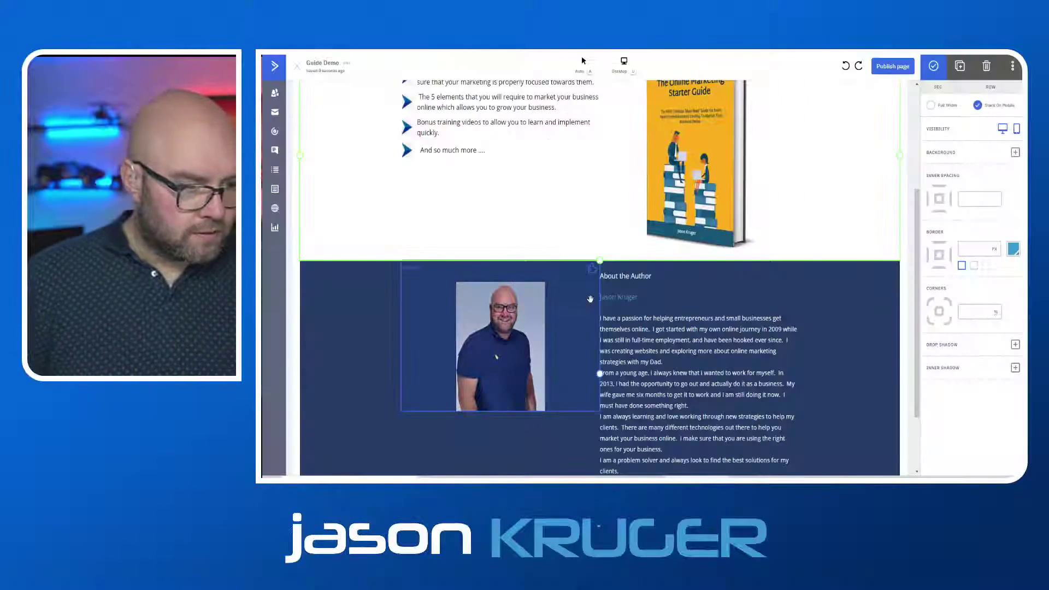
pyautogui.scroll(-2, 593, 329)
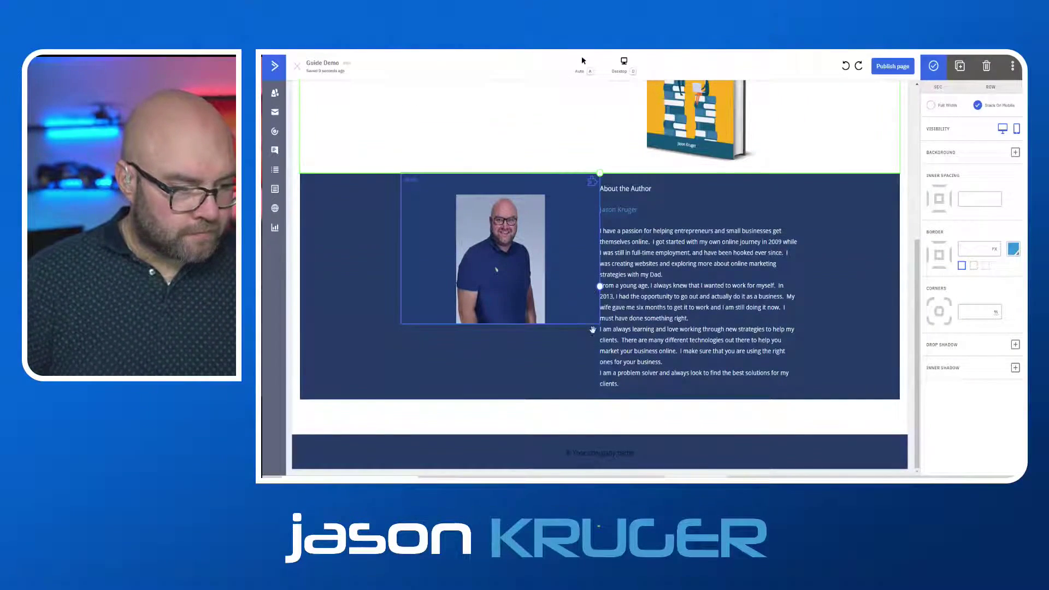
pyautogui.click(552, 418)
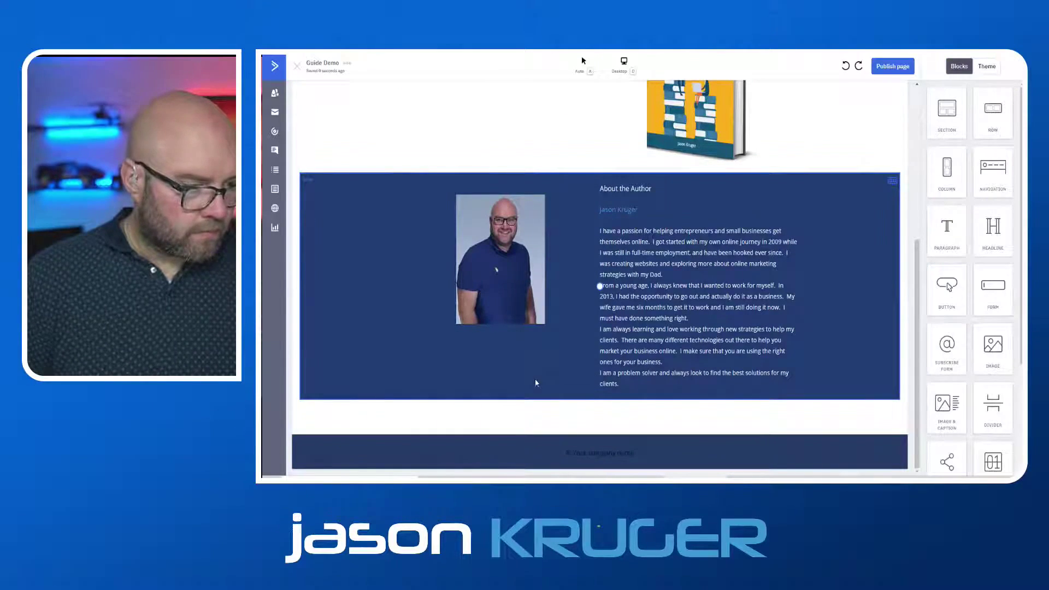
pyautogui.click(535, 383)
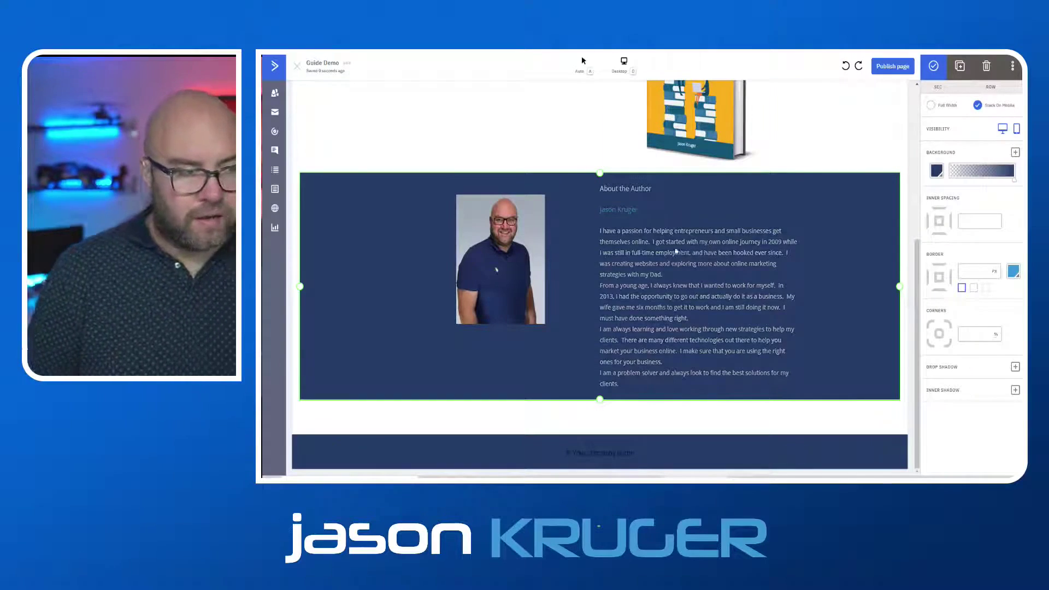
# Publish the Guide Demo page on the offered domain with the URL guide-demo
pyautogui.scroll(5, 676, 245)
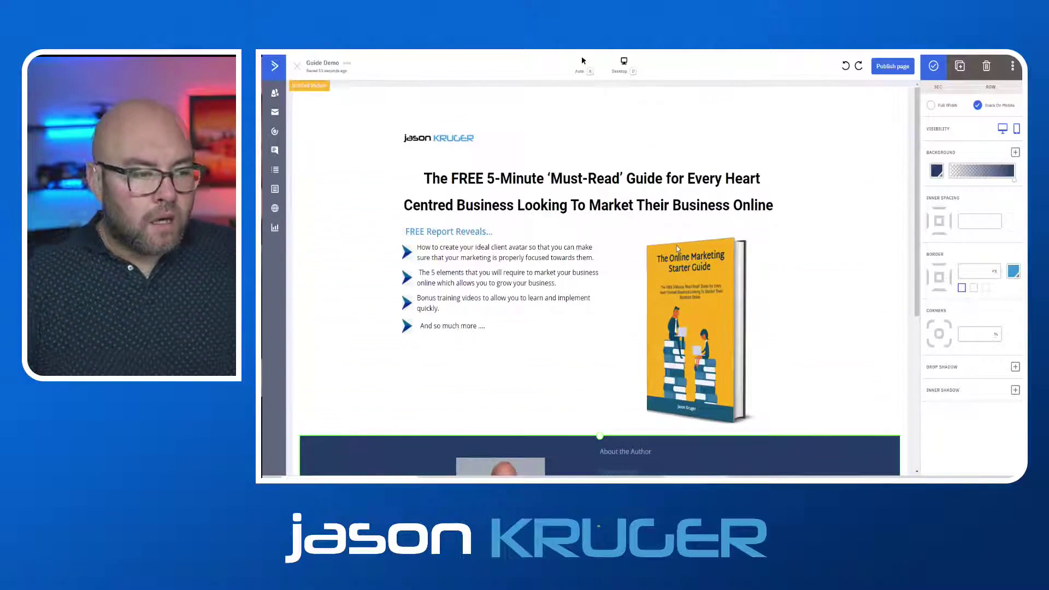
pyautogui.scroll(-2, 676, 245)
pyautogui.scroll(2, 444, 398)
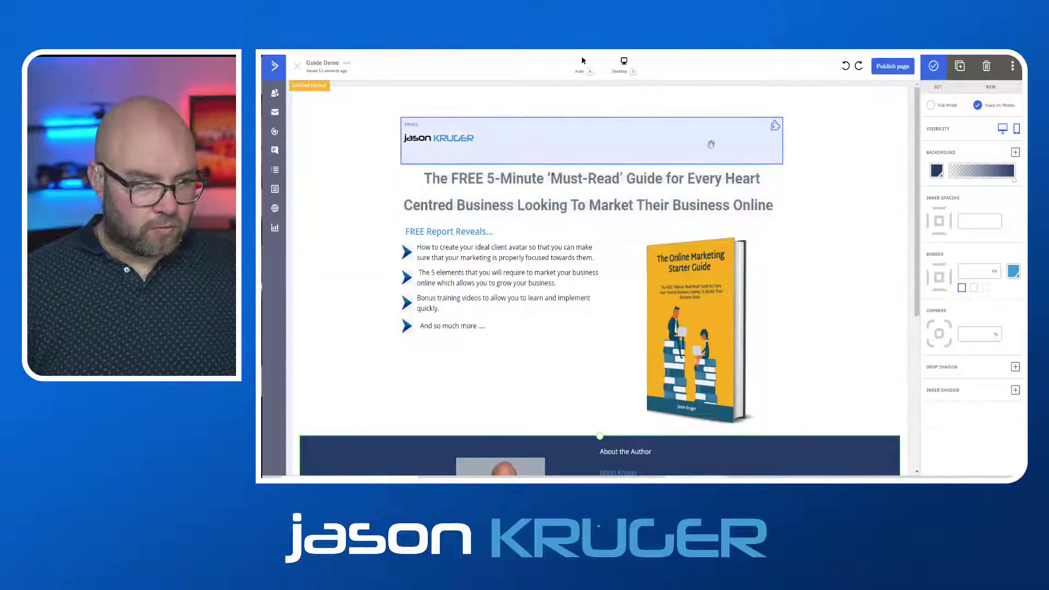
pyautogui.click(884, 67)
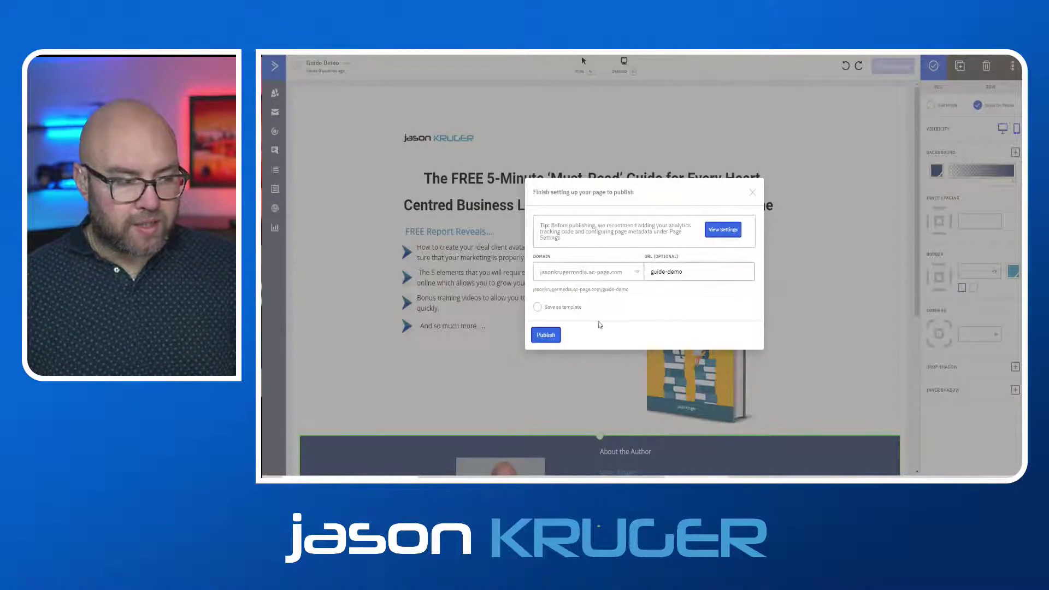
pyautogui.click(546, 335)
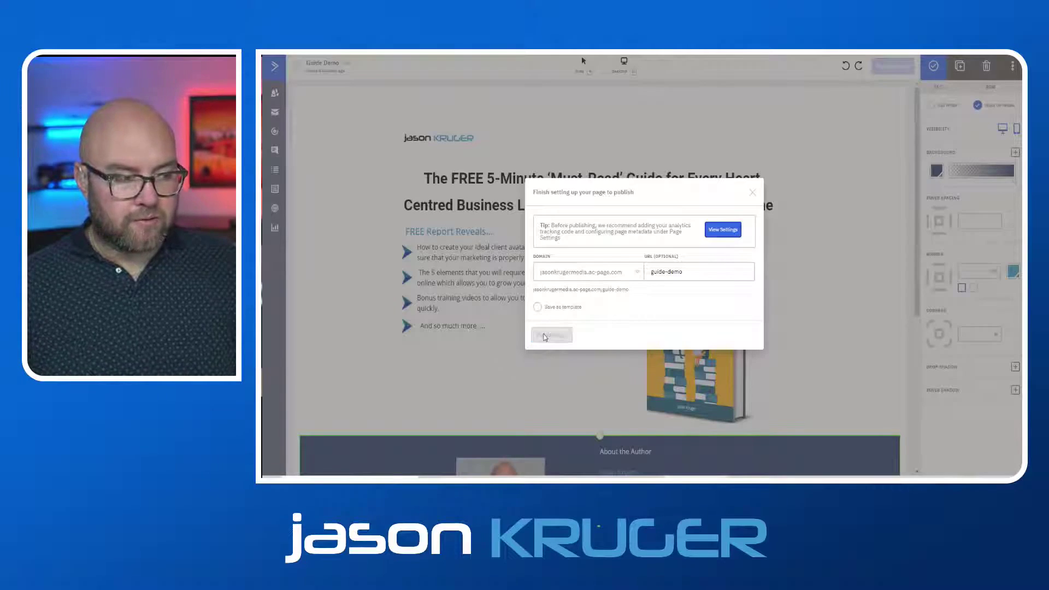
pyautogui.moveTo(693, 477)
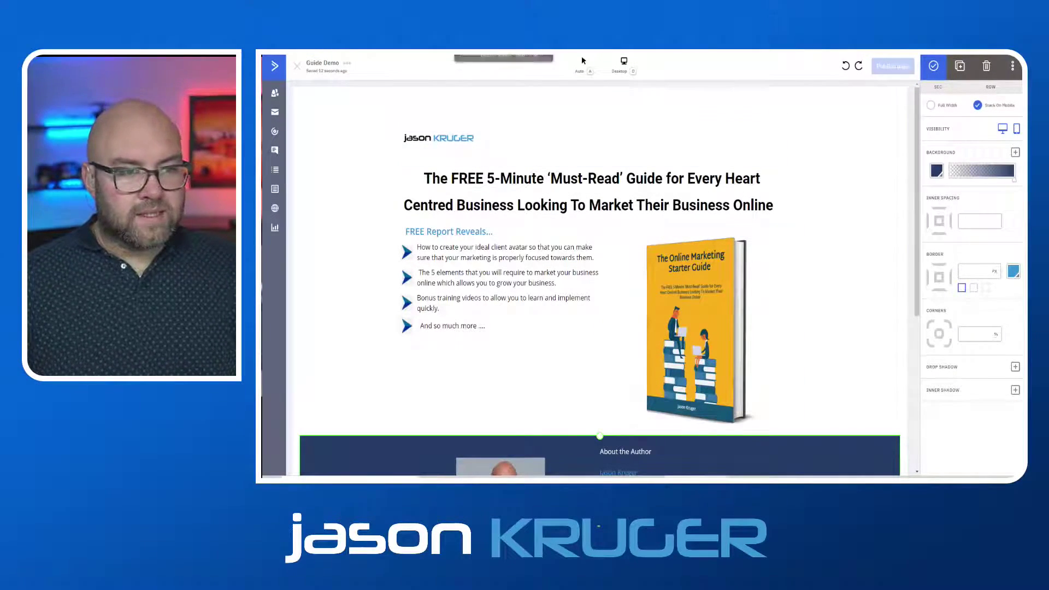
# View the published page live and compare its layout with the reference page, from the heading down to the About the Author section
pyautogui.click(348, 64)
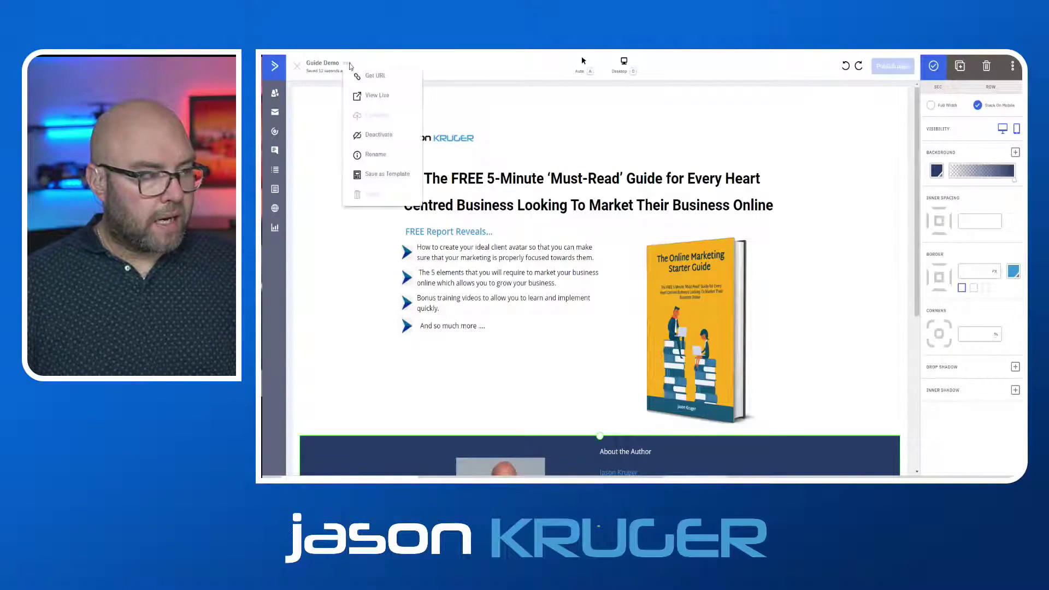
pyautogui.click(382, 95)
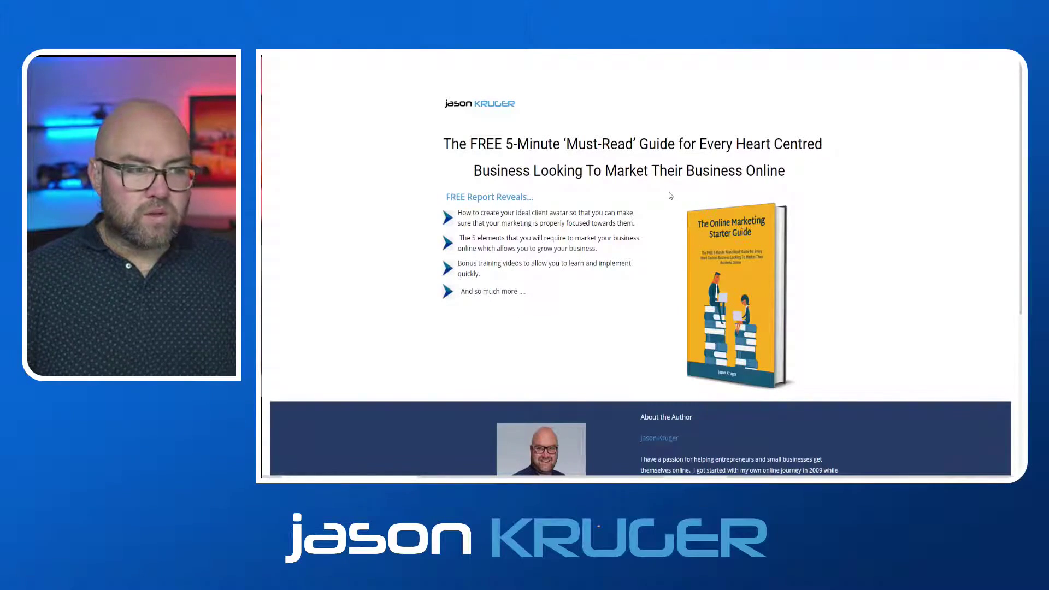
pyautogui.scroll(-3, 670, 195)
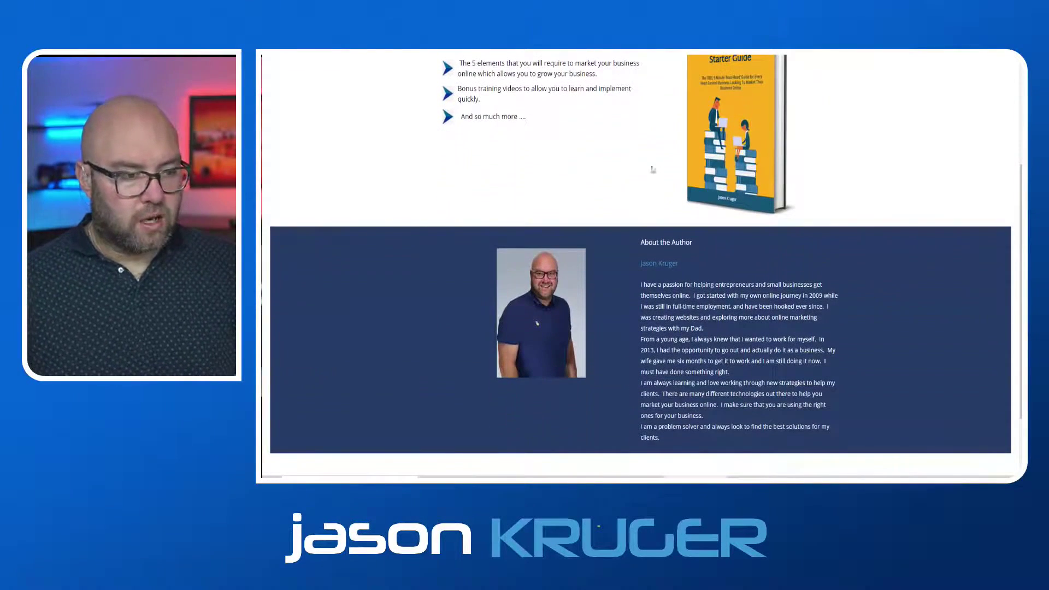
pyautogui.scroll(-2, 676, 199)
pyautogui.scroll(5, 676, 200)
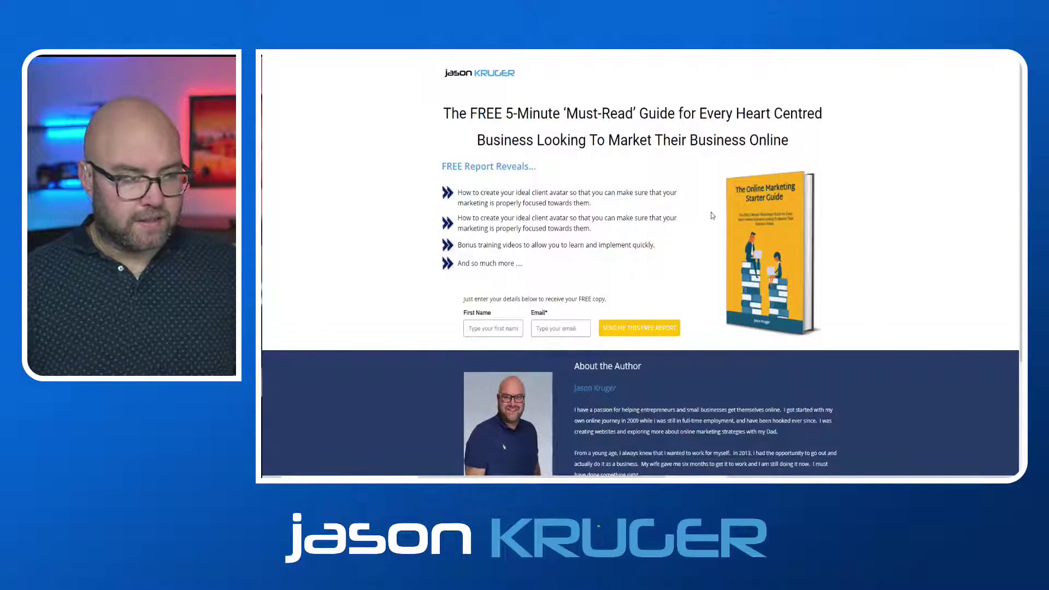
pyautogui.scroll(-5, 720, 218)
pyautogui.scroll(3, 720, 219)
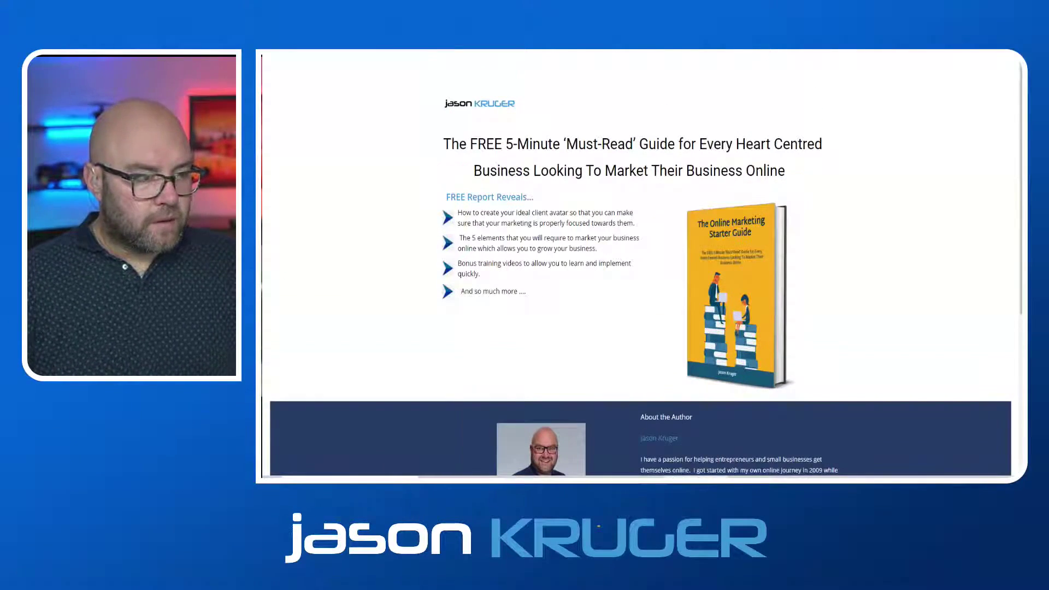
pyautogui.scroll(-5, 624, 258)
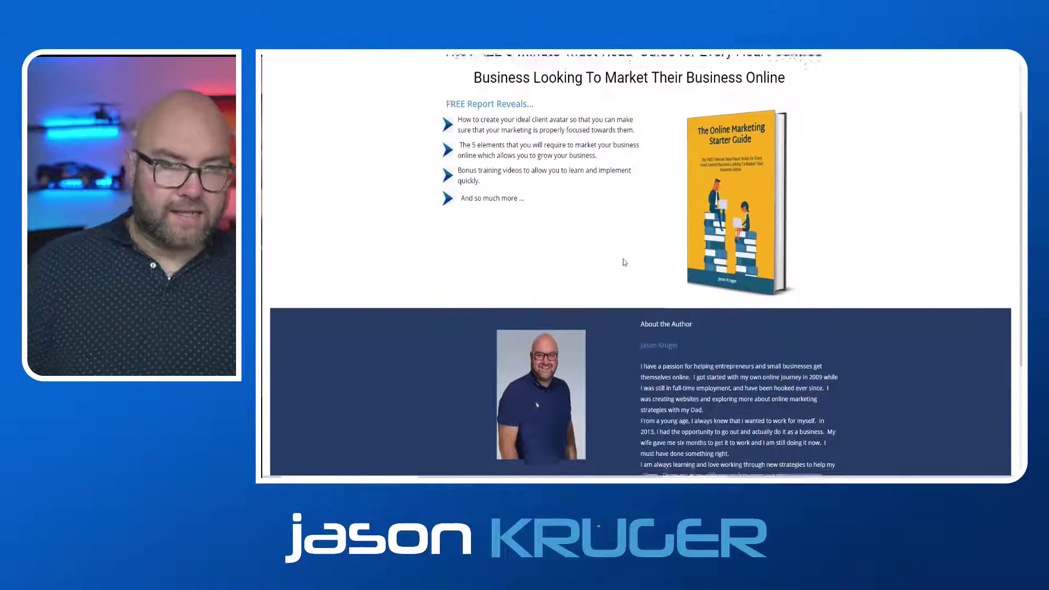
pyautogui.scroll(1, 625, 263)
pyautogui.scroll(4, 624, 263)
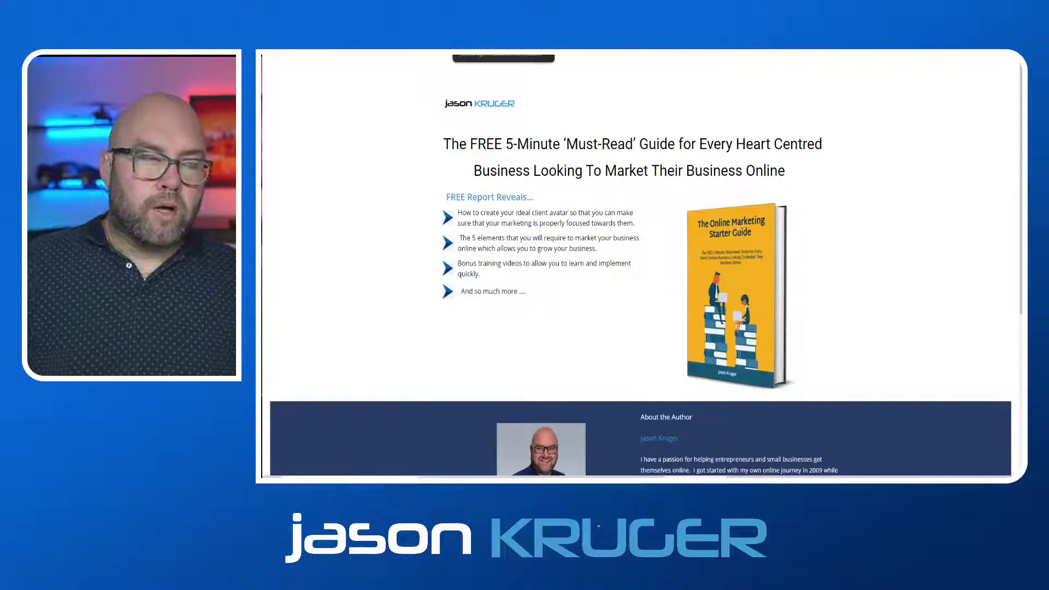
pyautogui.press('Escape')
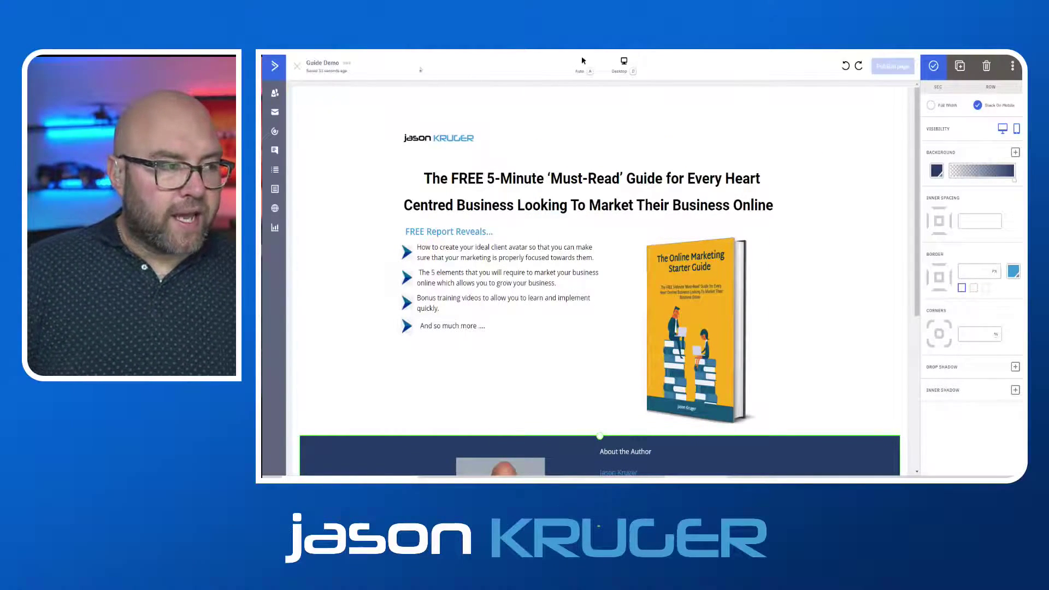
# Exit the Guide Demo editor and open the TY: Online Starter Guide page's design from the Online Marketing folder
pyautogui.click(297, 66)
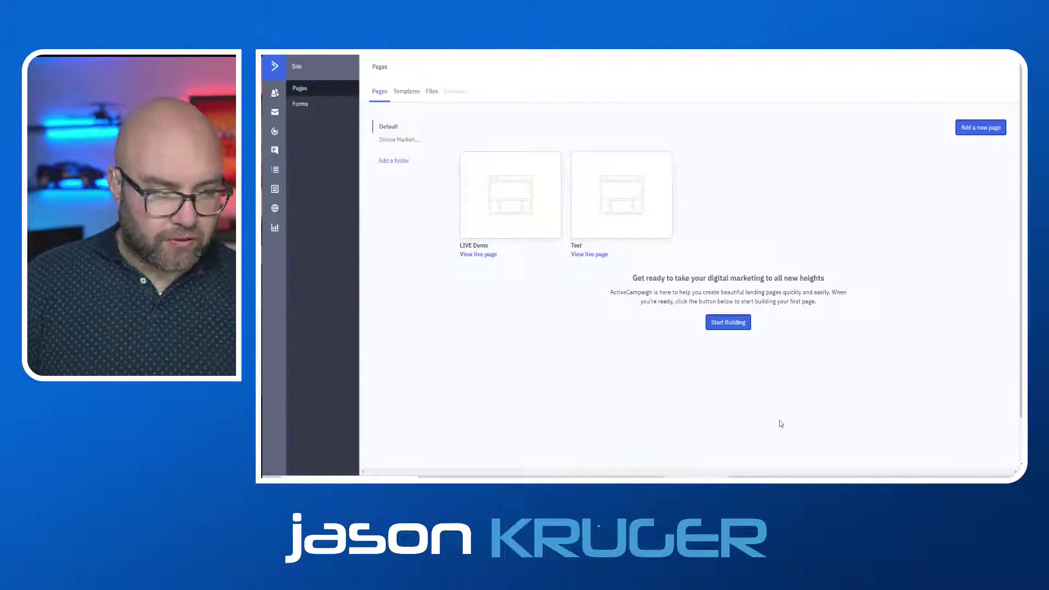
pyautogui.click(393, 140)
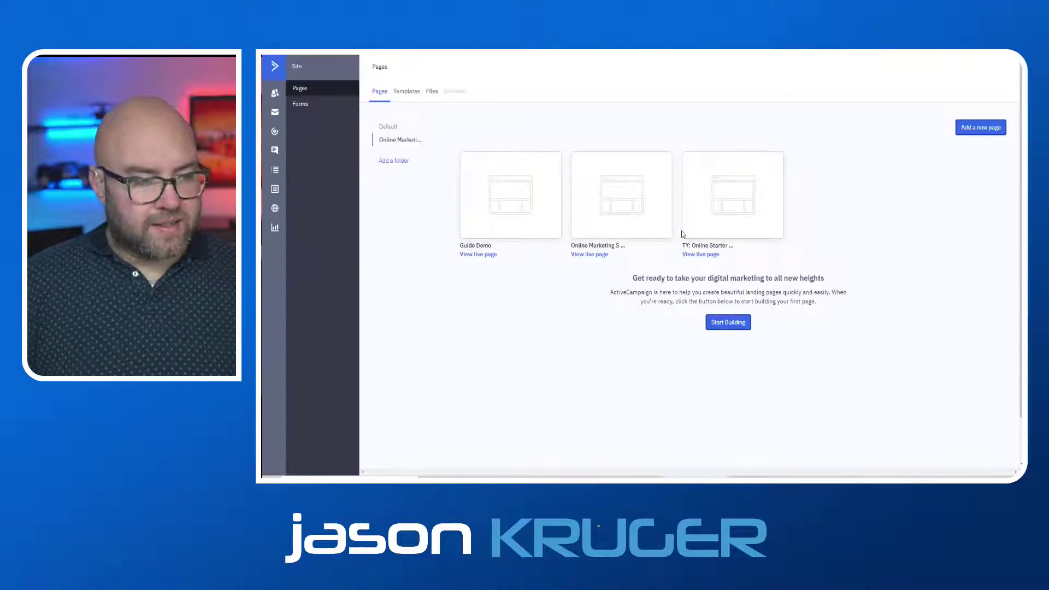
pyautogui.moveTo(739, 190)
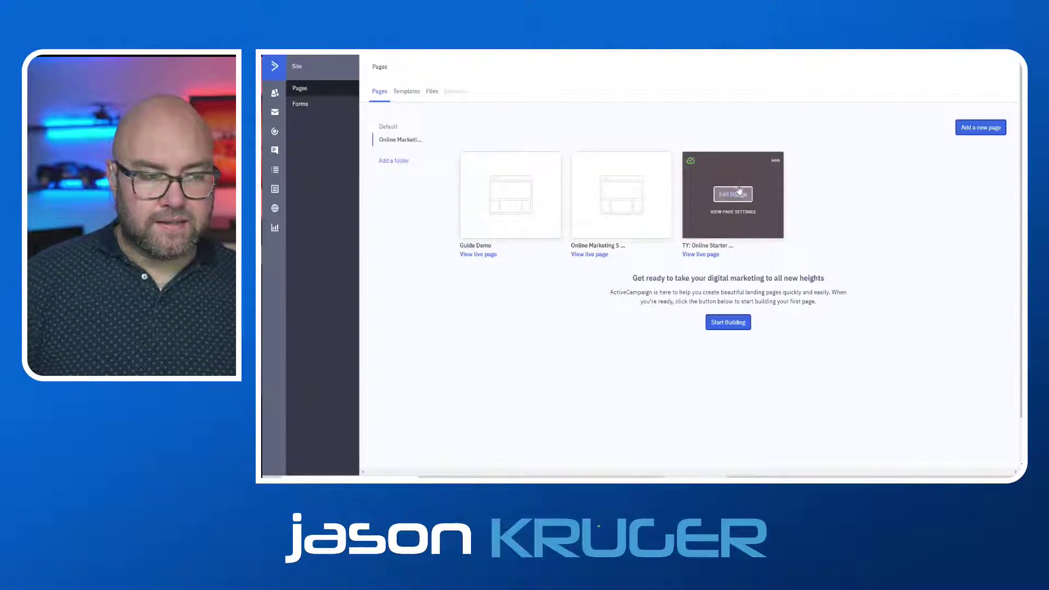
pyautogui.click(733, 195)
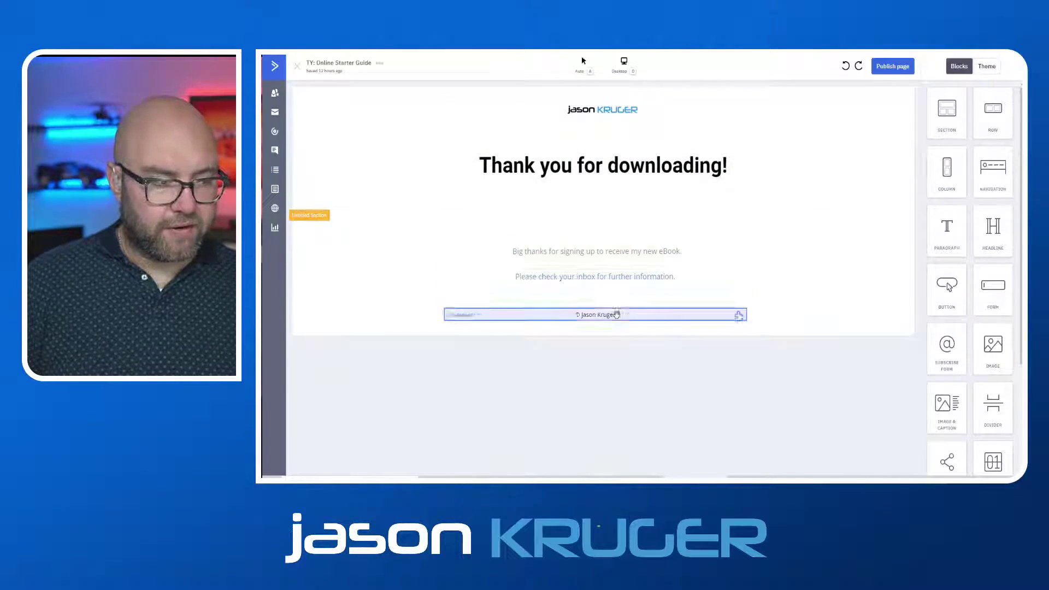
# Exit the thank-you page's editor and publish its changes
pyautogui.click(625, 65)
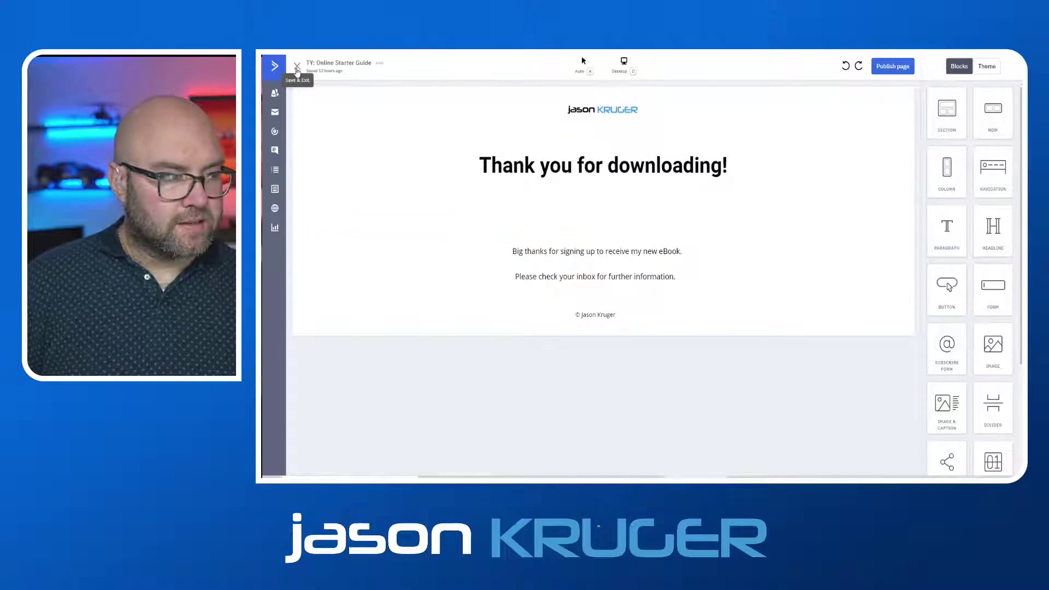
pyautogui.click(298, 66)
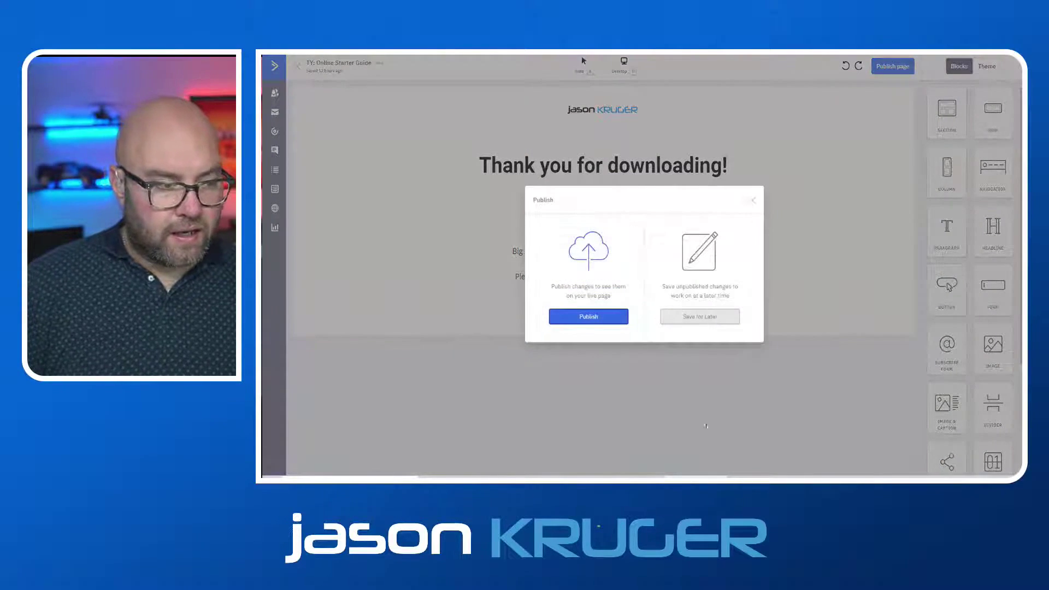
pyautogui.click(607, 316)
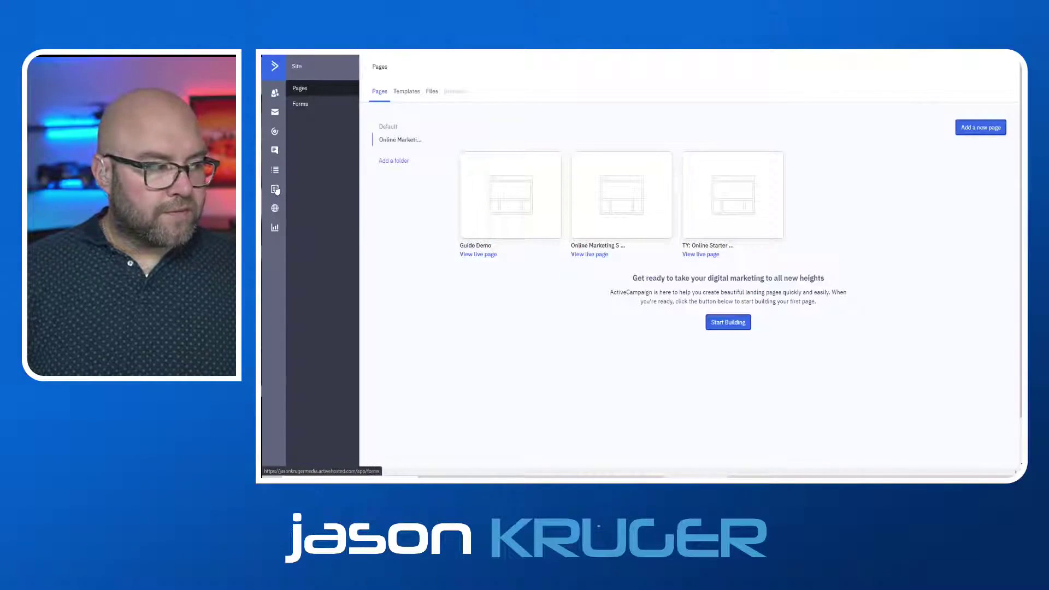
# Create an inline form named Guide Demo that subscribes contacts to the Master List
pyautogui.click(275, 190)
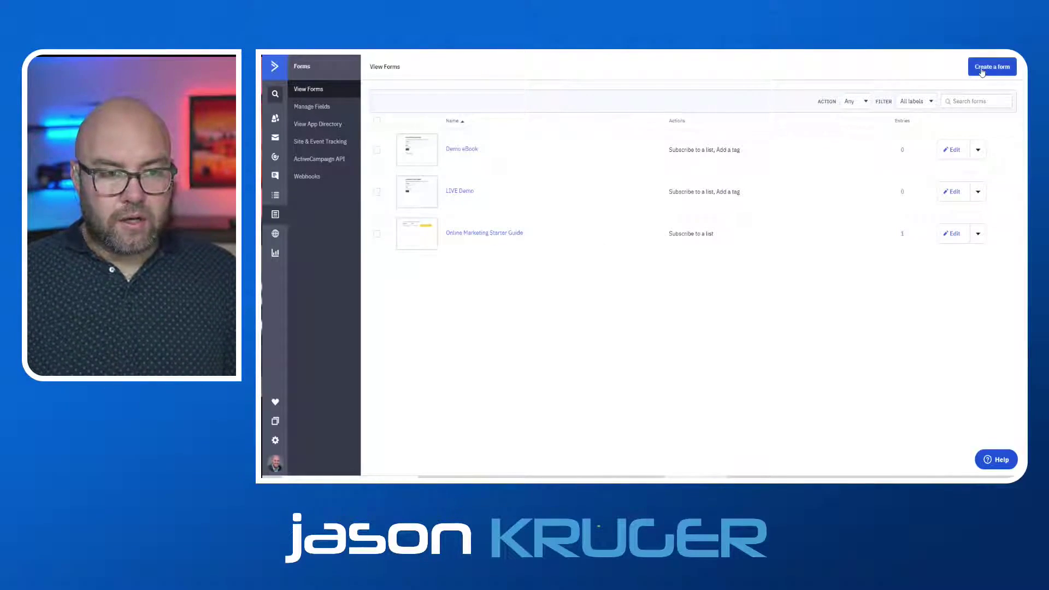
pyautogui.click(982, 70)
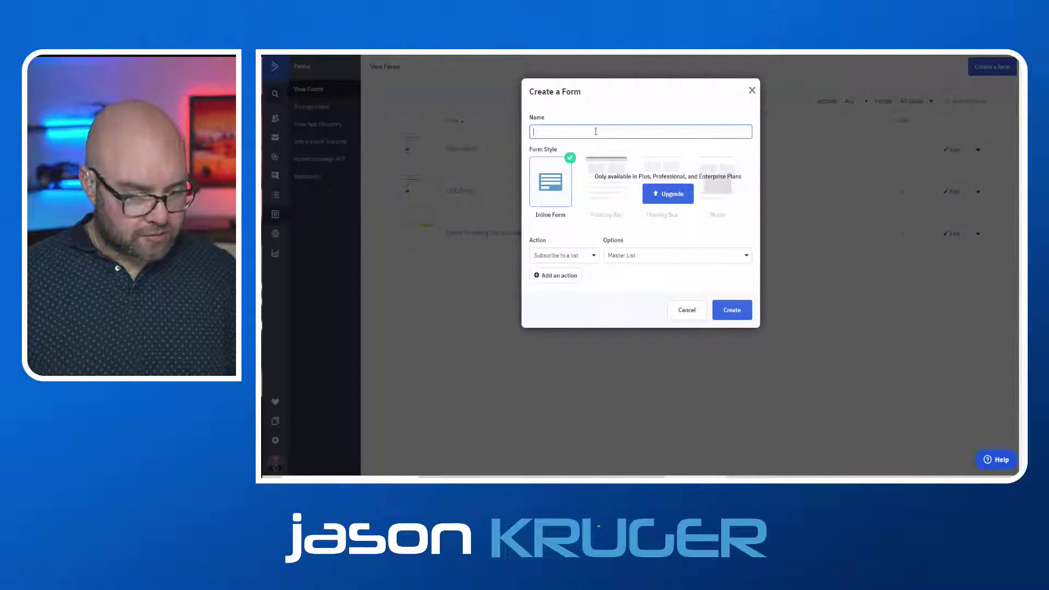
pyautogui.write('Guide ')
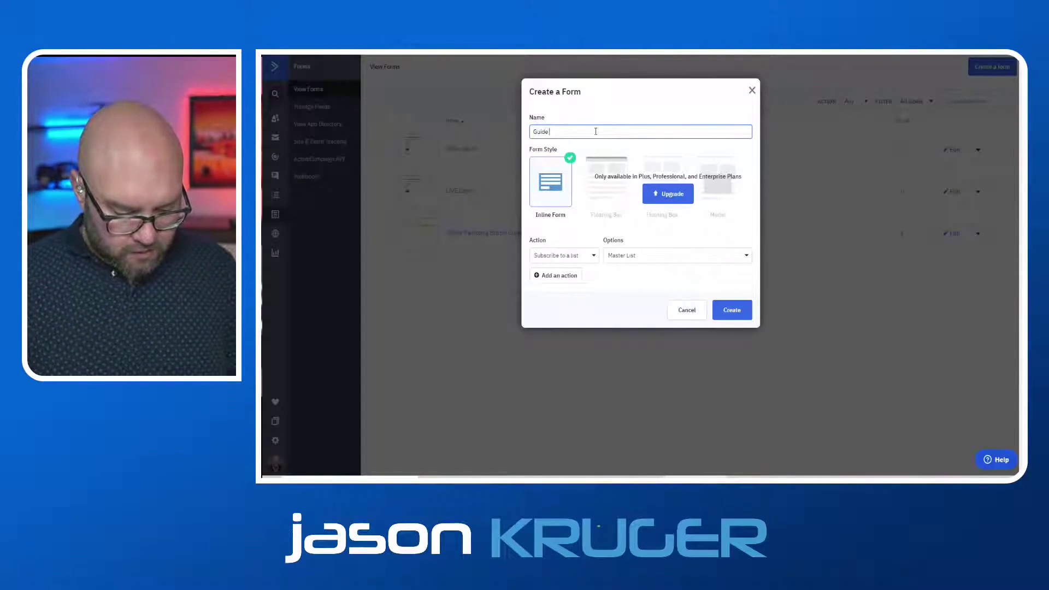
pyautogui.write('Demo')
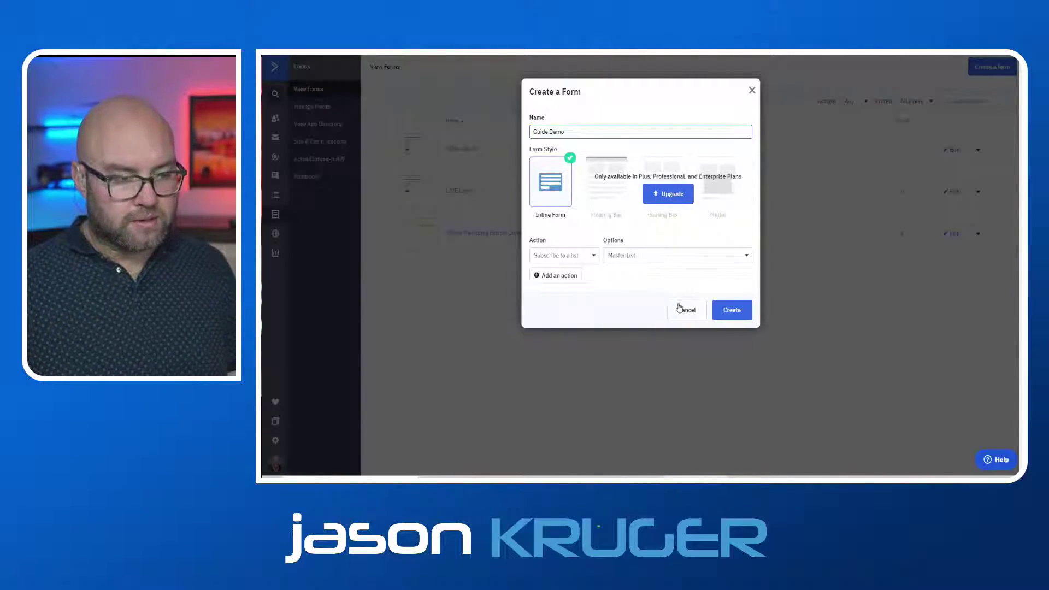
pyautogui.click(732, 310)
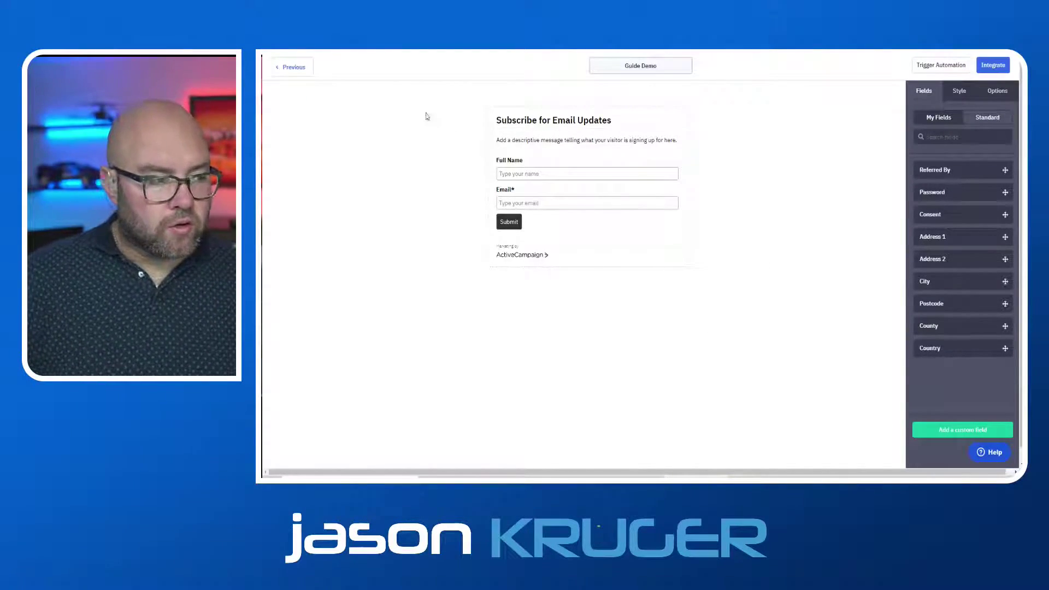
# Remove the "Subscribe for Email Updates" header from the form
pyautogui.click(543, 121)
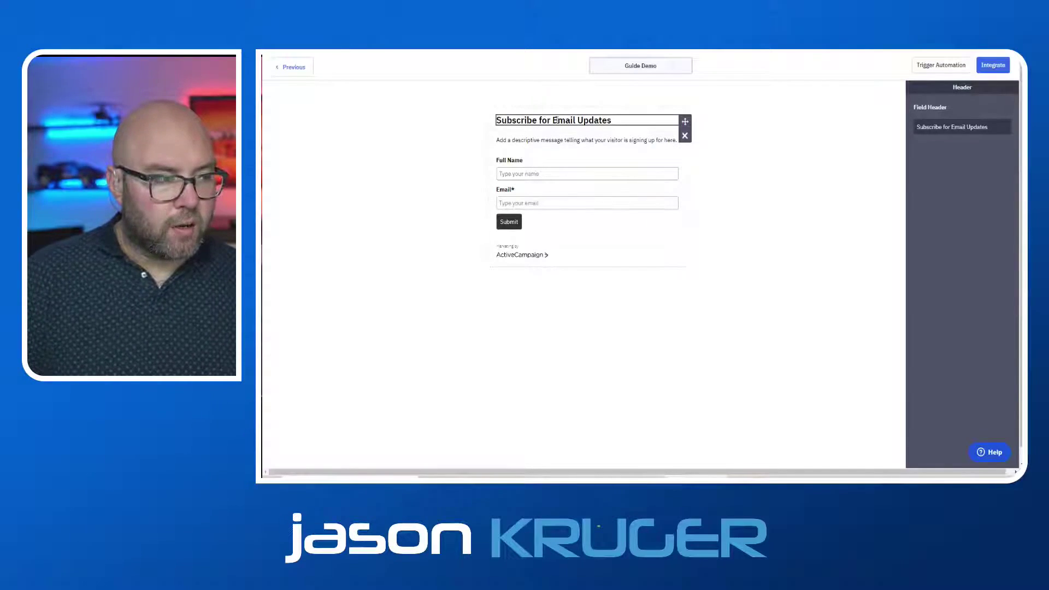
pyautogui.click(685, 136)
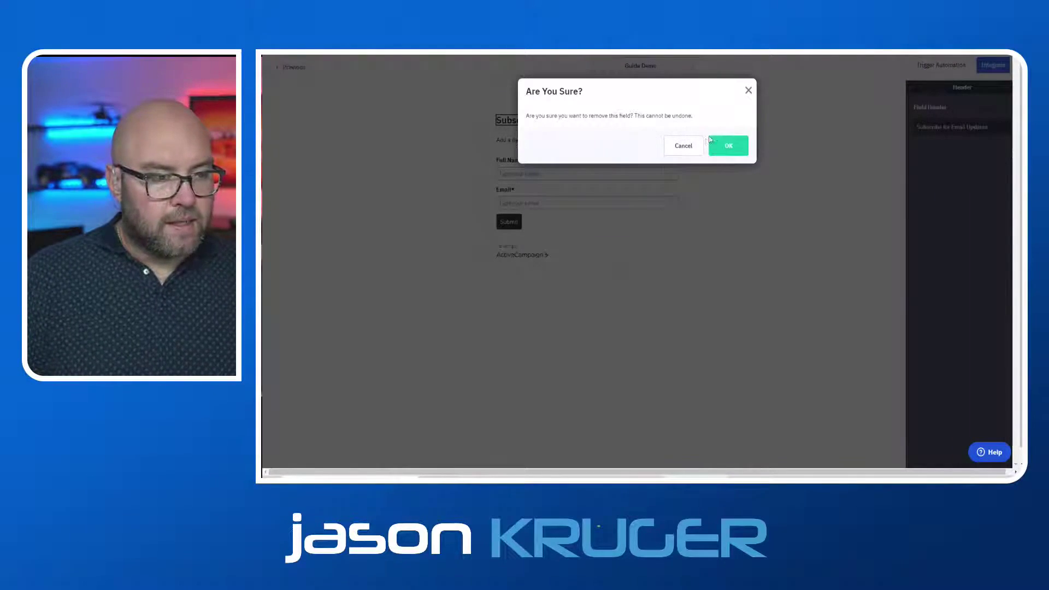
pyautogui.click(728, 145)
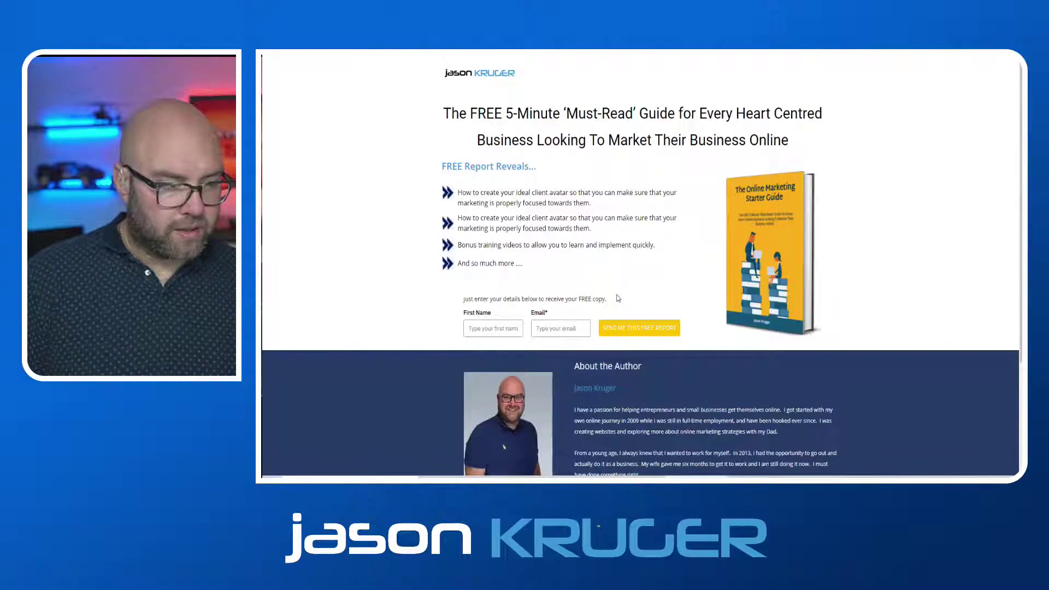
# Replace the form's description with "Just enter your details below to receive your FREE copy." copied from the reference page, keeping the paragraph tags
pyautogui.moveTo(607, 299); pyautogui.dragTo(459, 300)
pyautogui.hotkey('ctrl', 'c')
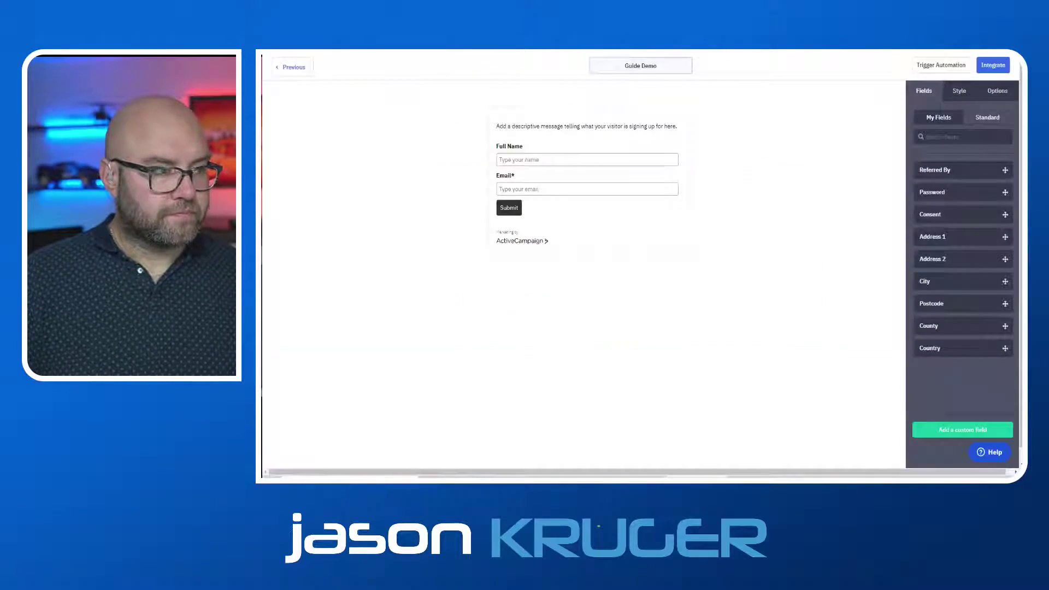
pyautogui.click(539, 127)
pyautogui.doubleClick(549, 127)
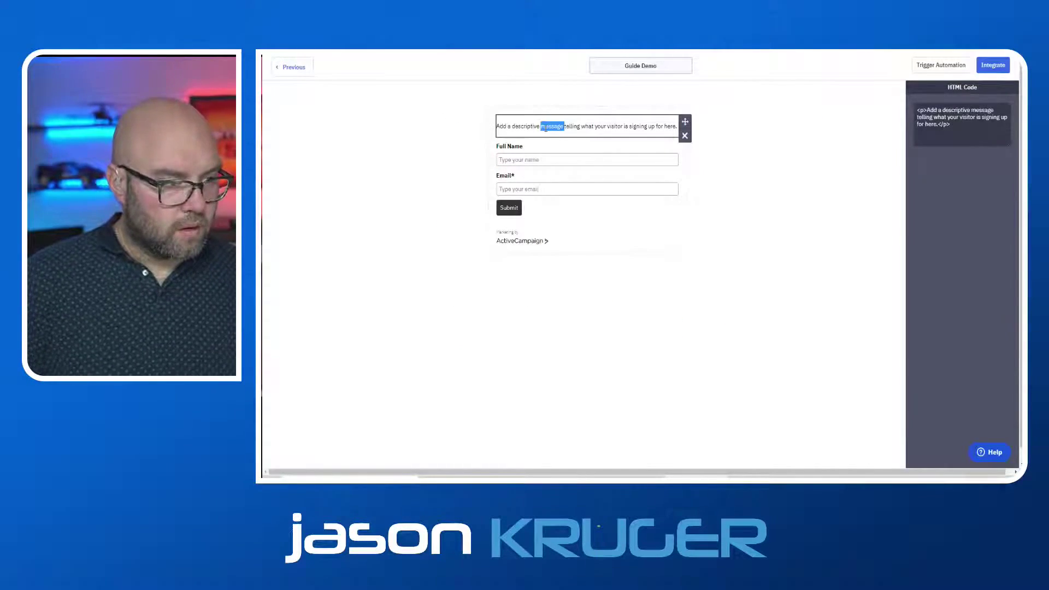
pyautogui.hotkey('ctrl', 'a')
pyautogui.click(553, 125)
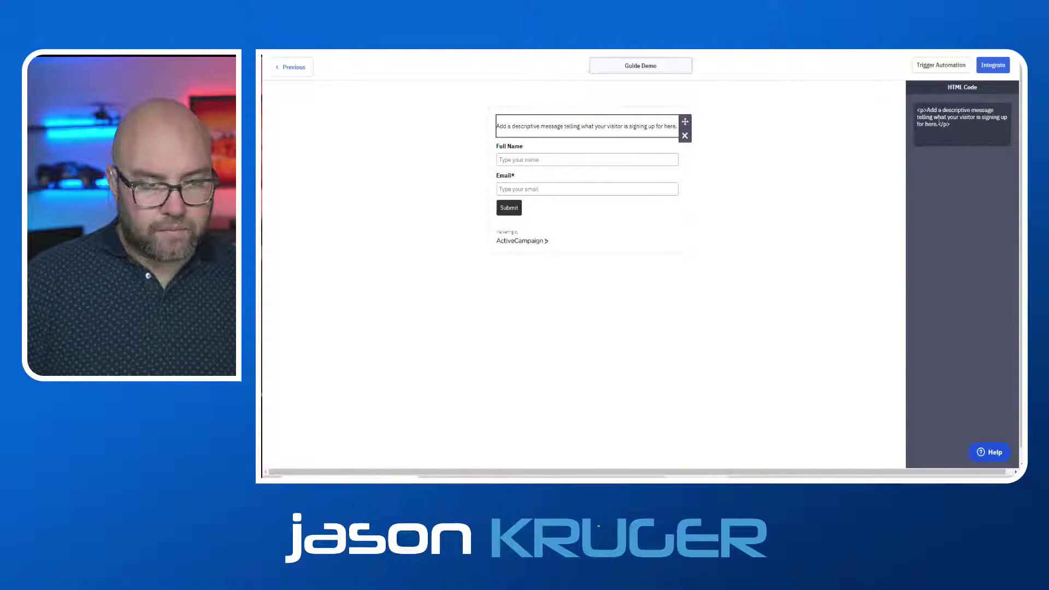
pyautogui.moveTo(938, 123)
pyautogui.mouseDown()
pyautogui.moveTo(920, 120)
pyautogui.moveTo(925, 111)
pyautogui.mouseUp()
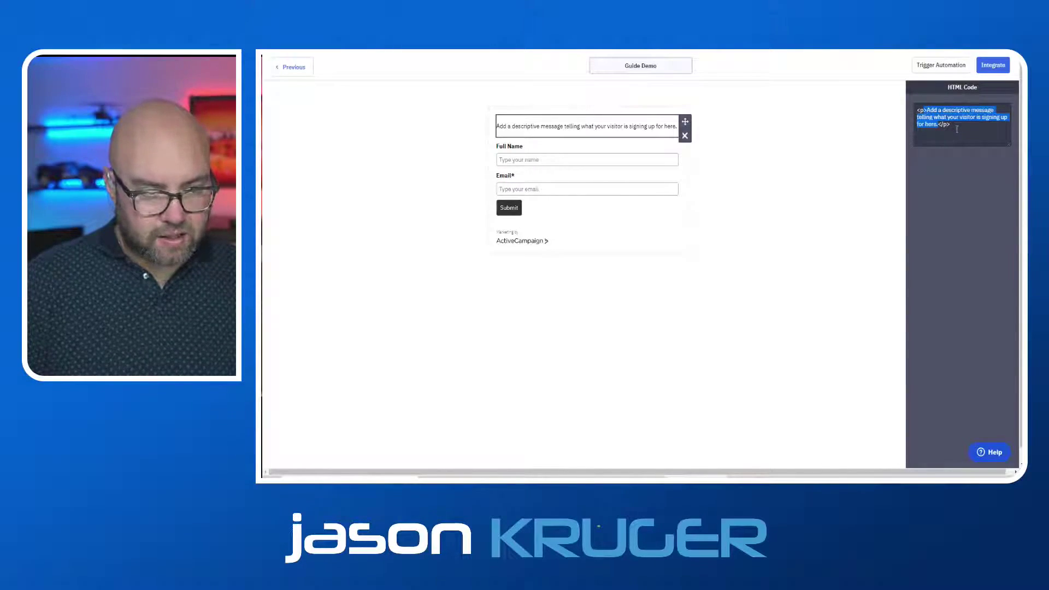
pyautogui.click(925, 111)
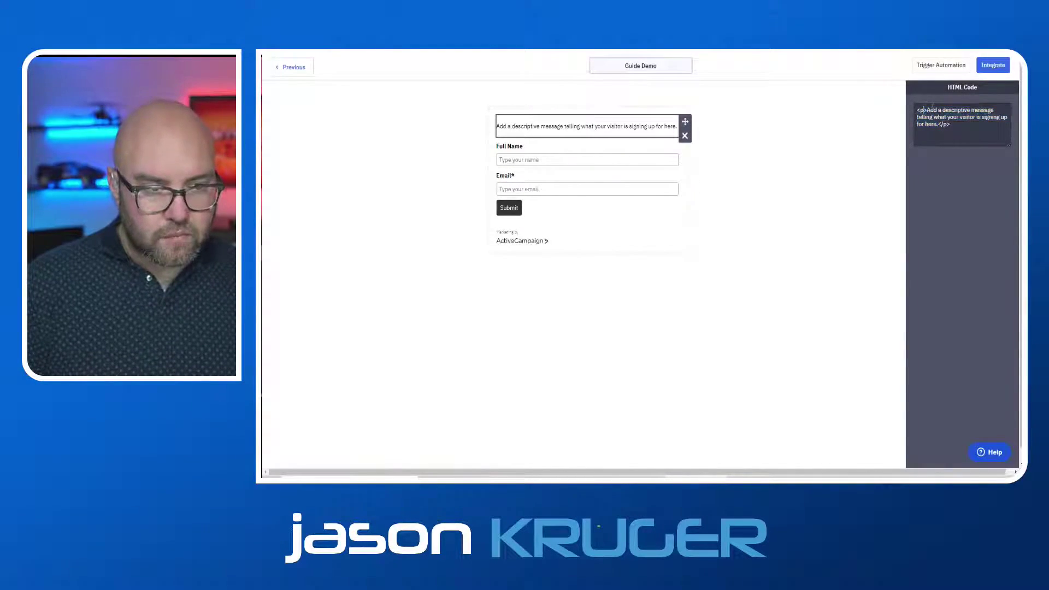
pyautogui.moveTo(927, 110)
pyautogui.mouseDown()
pyautogui.moveTo(994, 117)
pyautogui.moveTo(935, 124)
pyautogui.mouseUp()
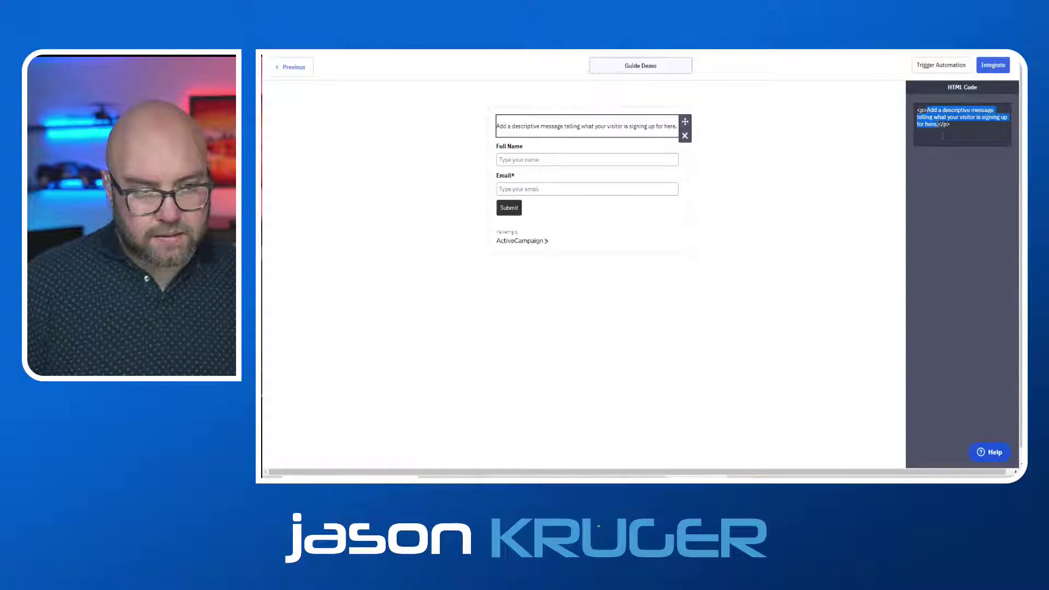
pyautogui.hotkey('ctrl', 'v')
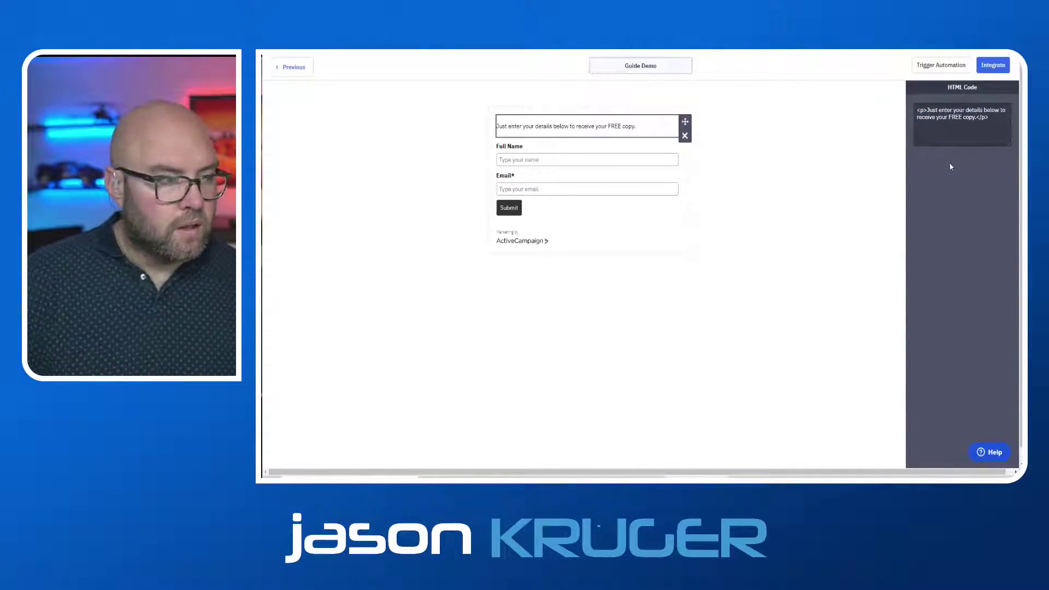
pyautogui.click(785, 157)
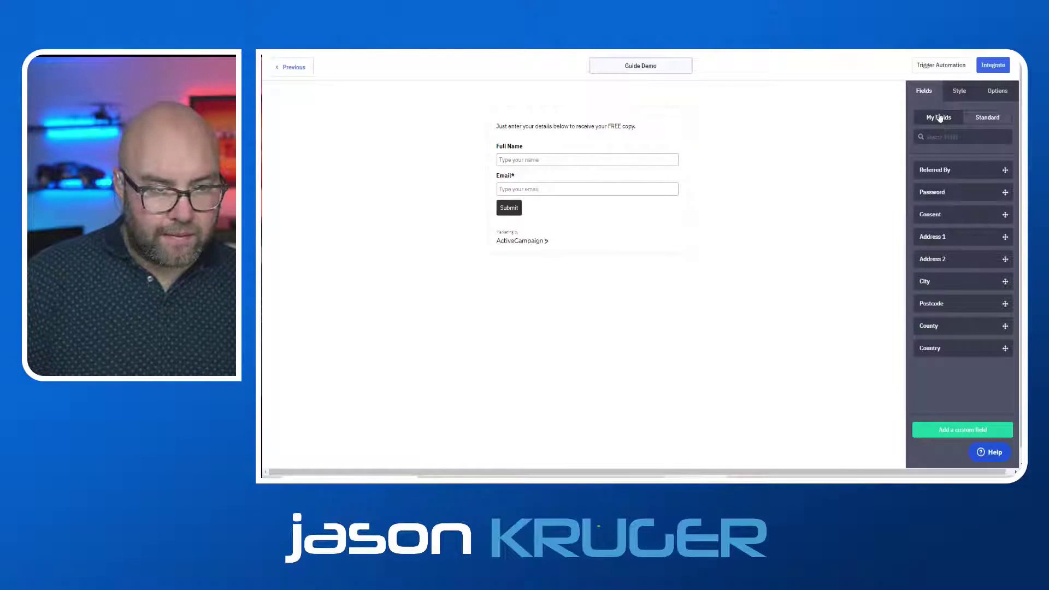
# Replace the form's Full Name field with the standard First Name field and turn off AC Branding
pyautogui.click(987, 118)
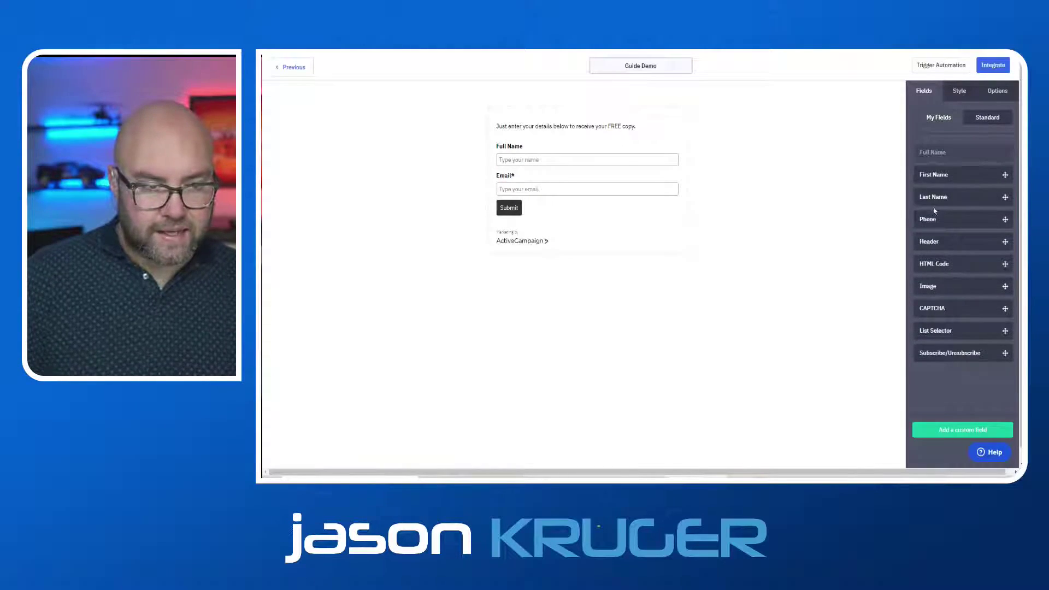
pyautogui.moveTo(935, 174); pyautogui.dragTo(585, 164)
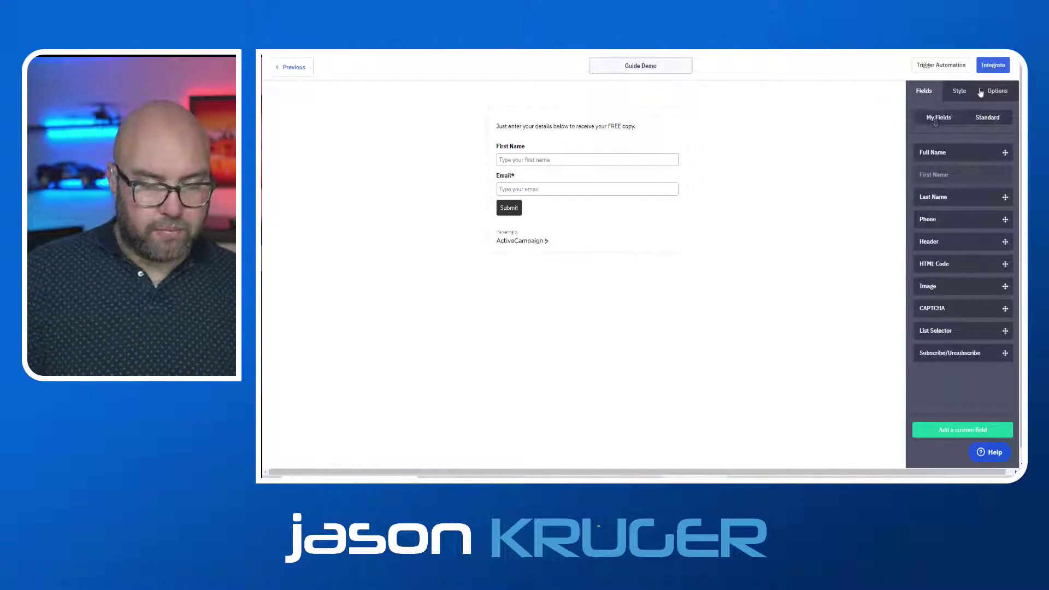
pyautogui.click(963, 93)
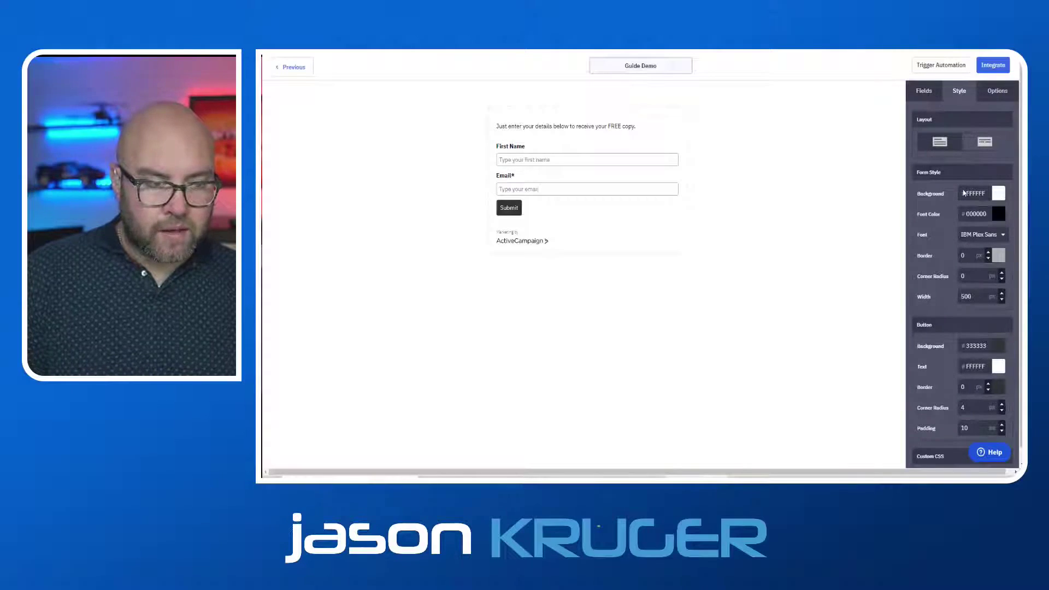
pyautogui.scroll(-3, 965, 193)
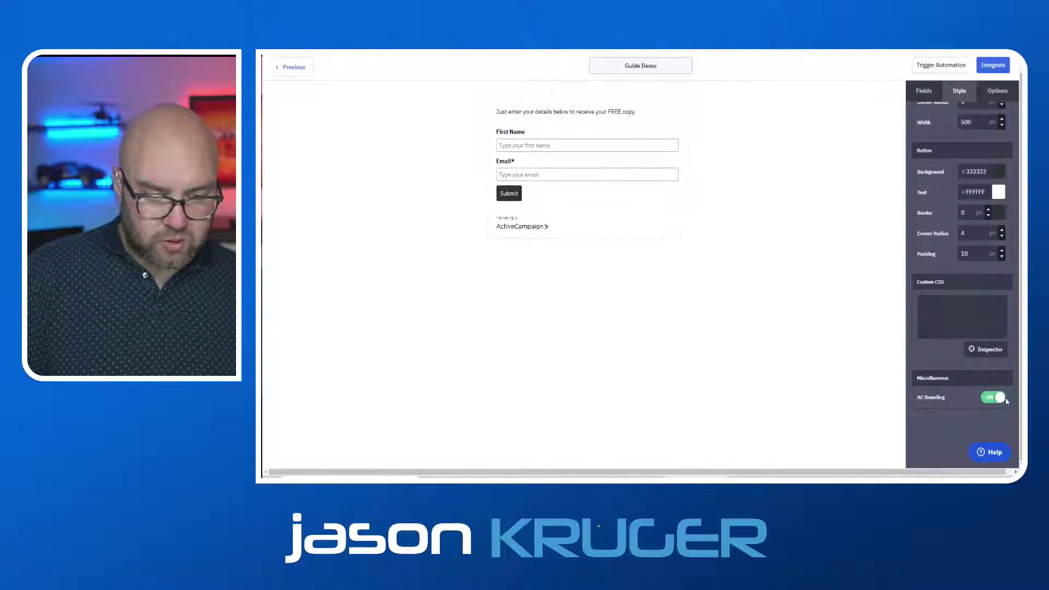
pyautogui.click(997, 399)
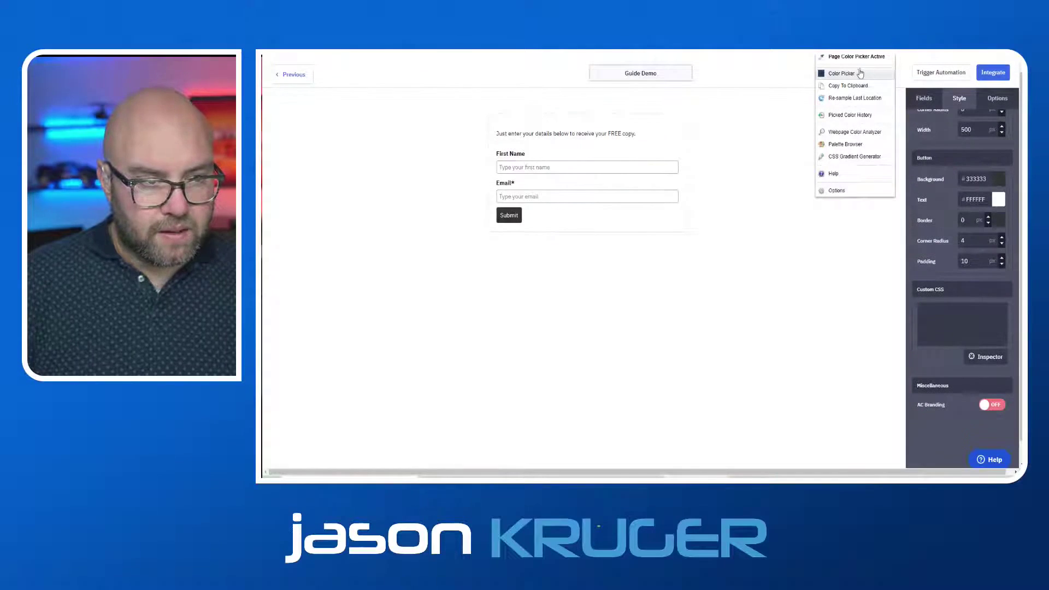
# Copy the yellow hex code from the colour picker's history and set the button background to FFC200
pyautogui.click(857, 73)
pyautogui.click(861, 99)
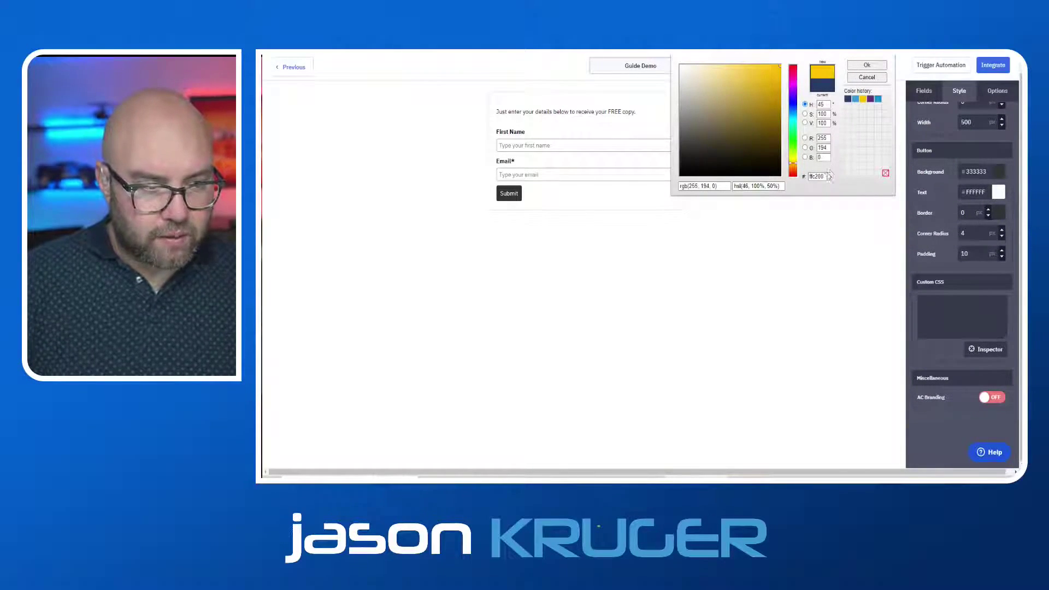
pyautogui.moveTo(829, 176); pyautogui.dragTo(788, 179)
pyautogui.hotkey('ctrl', 'c')
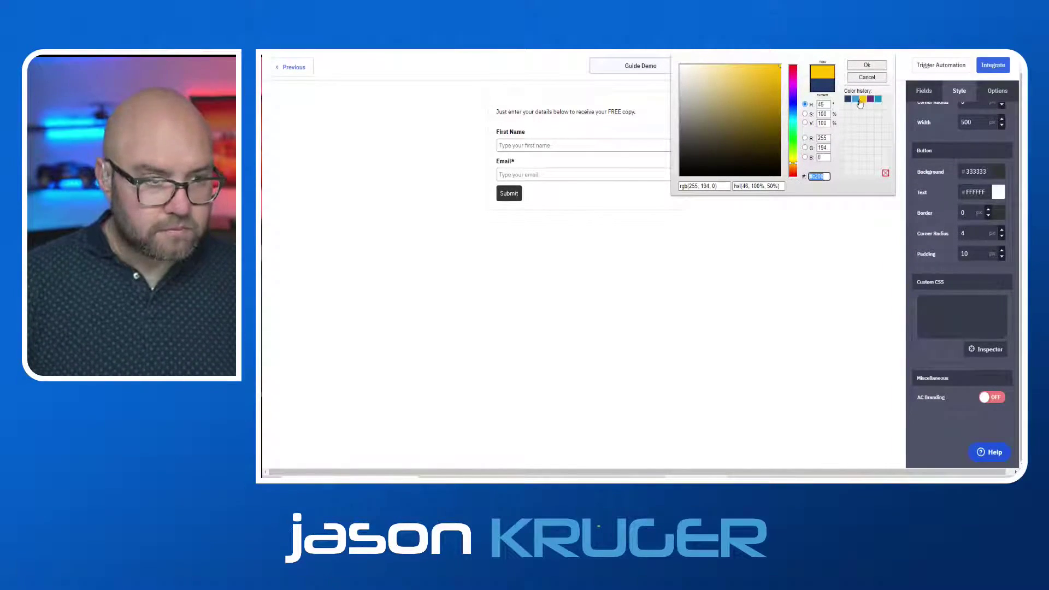
pyautogui.click(866, 77)
pyautogui.click(978, 172)
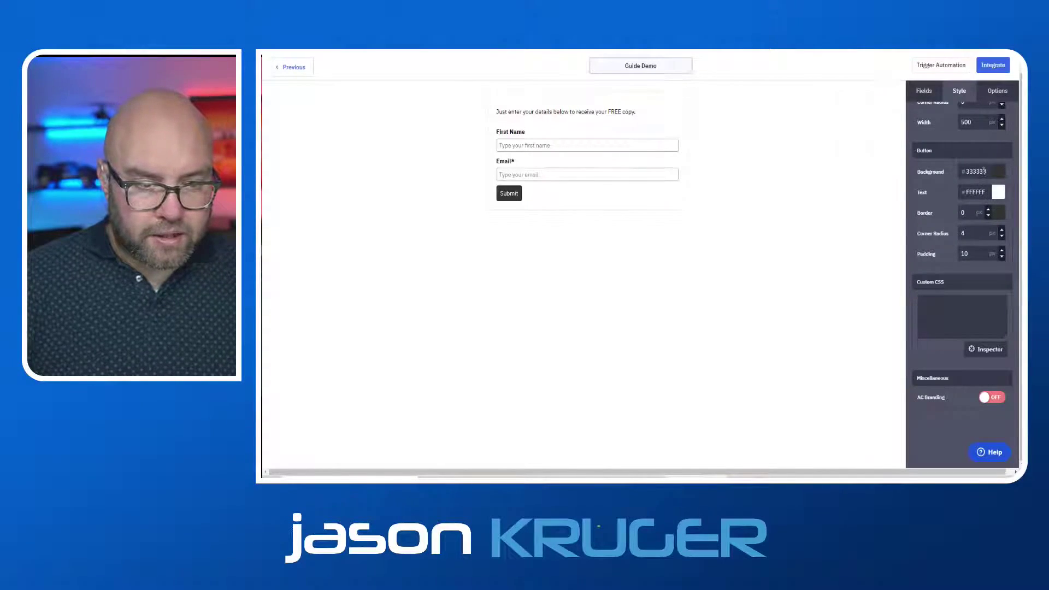
pyautogui.moveTo(987, 172); pyautogui.dragTo(963, 171)
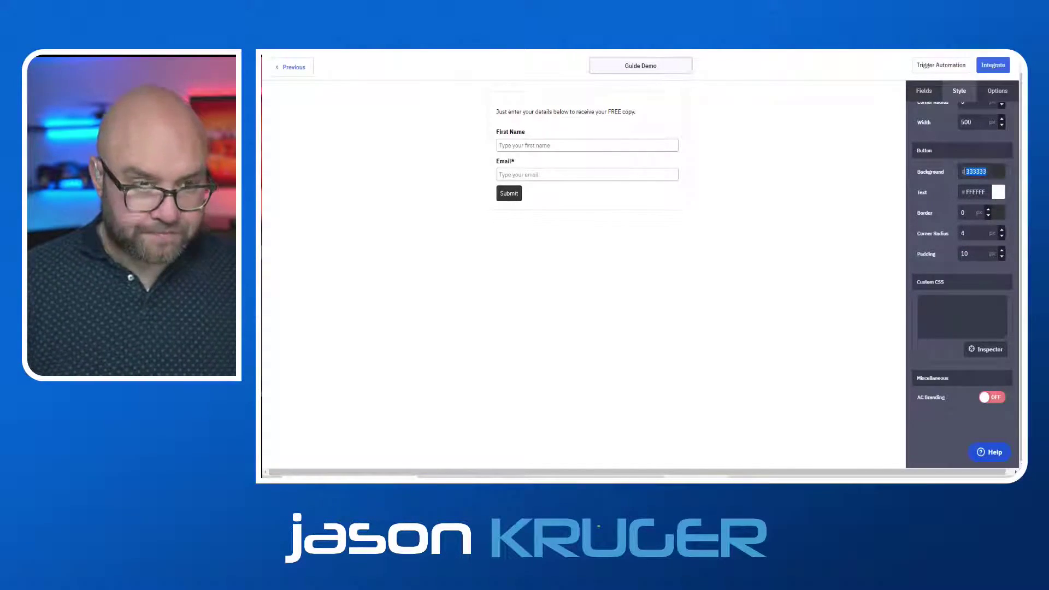
pyautogui.hotkey('ctrl', 'v')
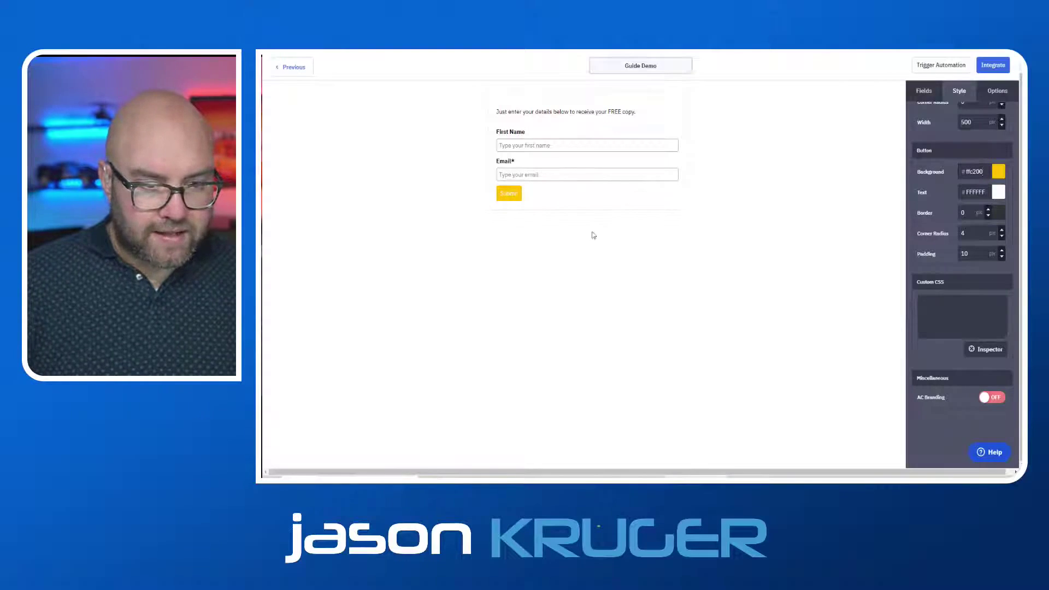
# Change the submit button's text to "SEND ME THE FREE GUIDE"
pyautogui.scroll(3, 962, 209)
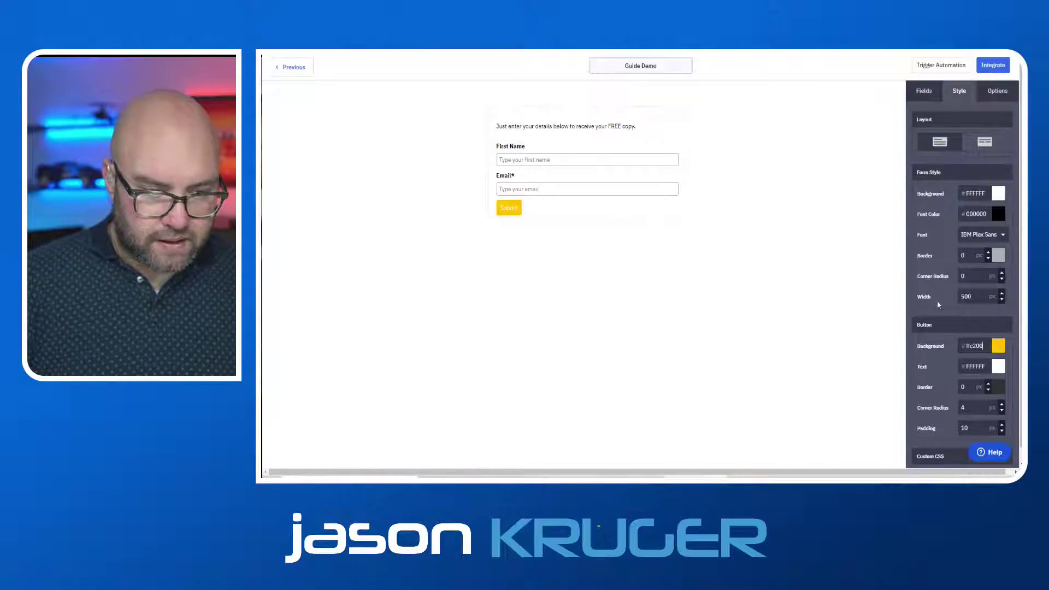
pyautogui.scroll(-3, 936, 301)
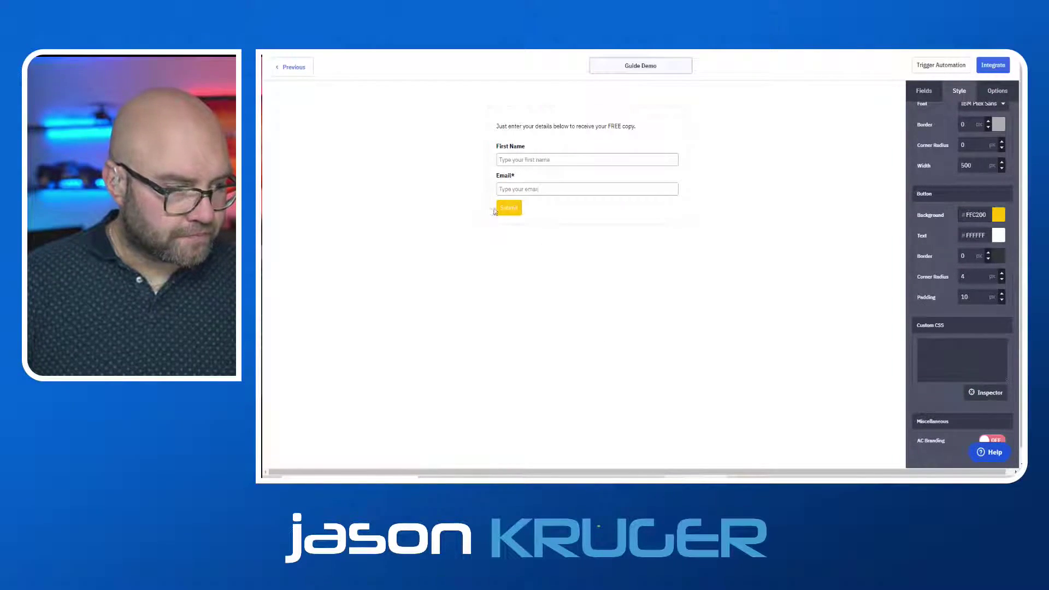
pyautogui.click(511, 213)
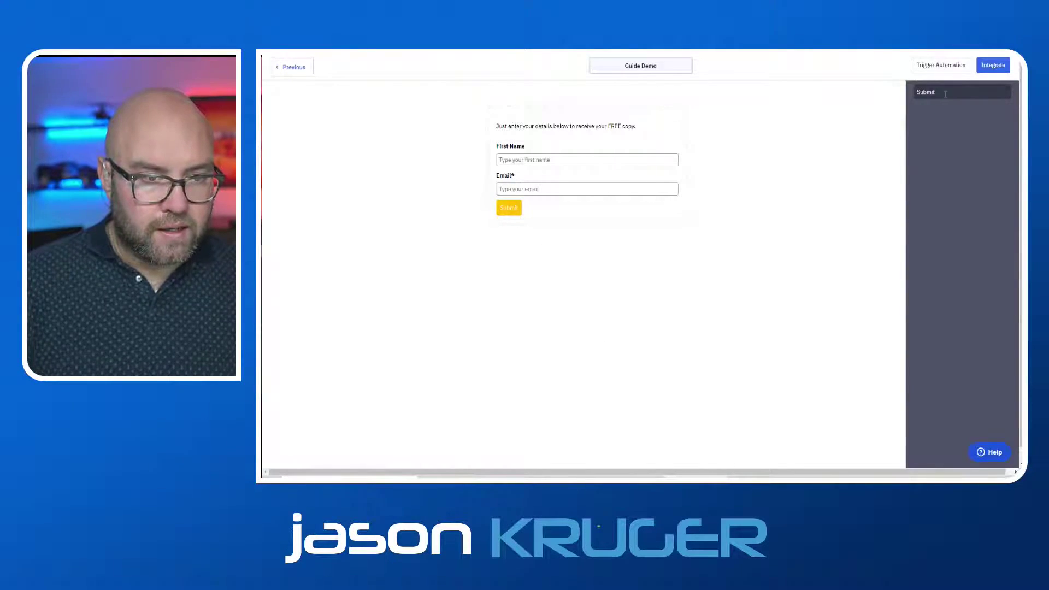
pyautogui.click(876, 97)
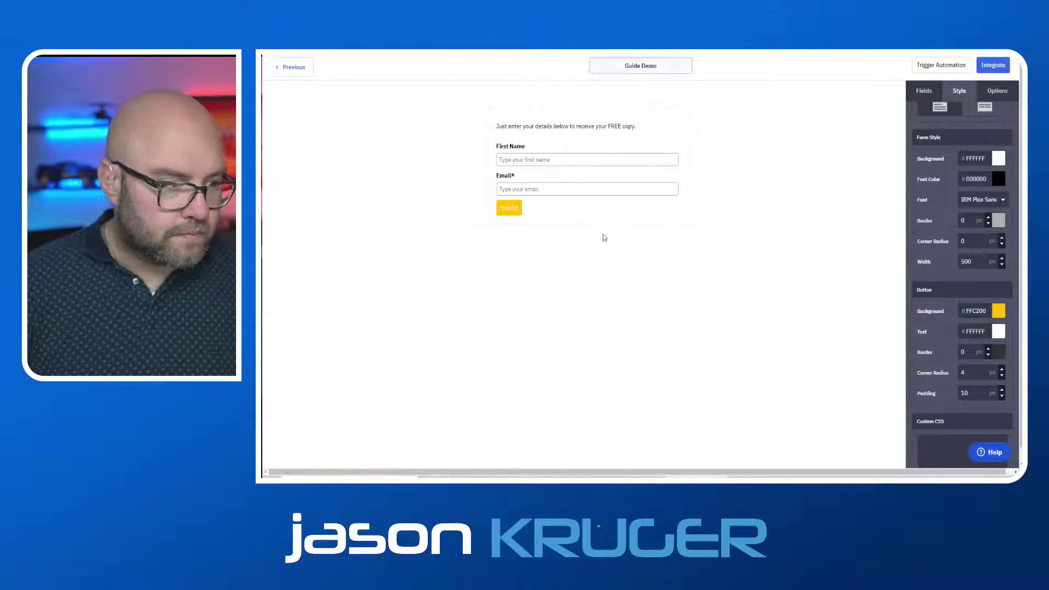
pyautogui.click(505, 211)
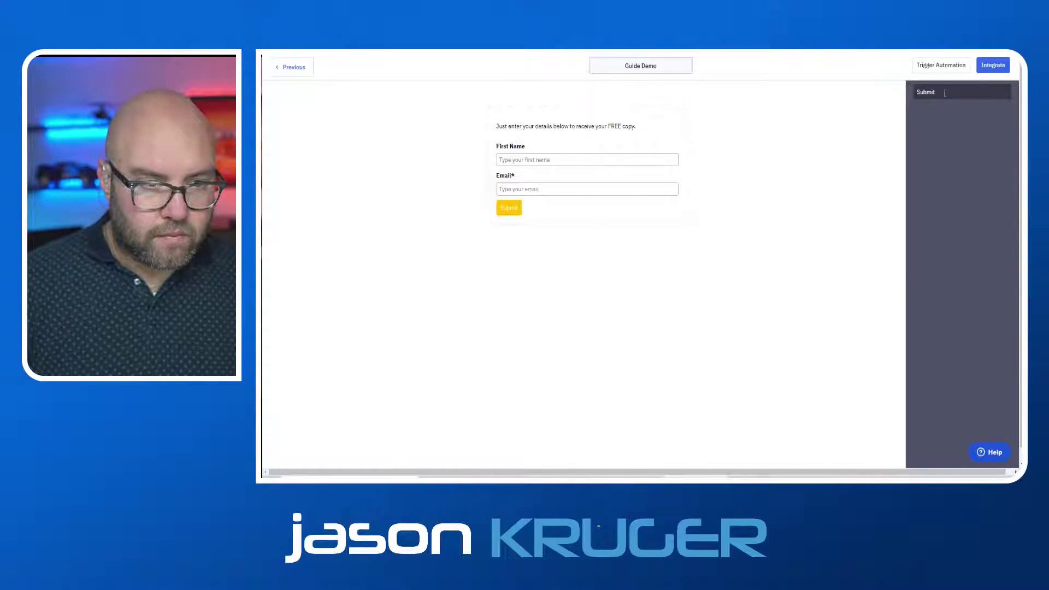
pyautogui.press('BackSpace')
pyautogui.press('BackSpace')
pyautogui.press('BackSpace')
pyautogui.press('BackSpace')
pyautogui.press('BackSpace')
pyautogui.press('BackSpace')
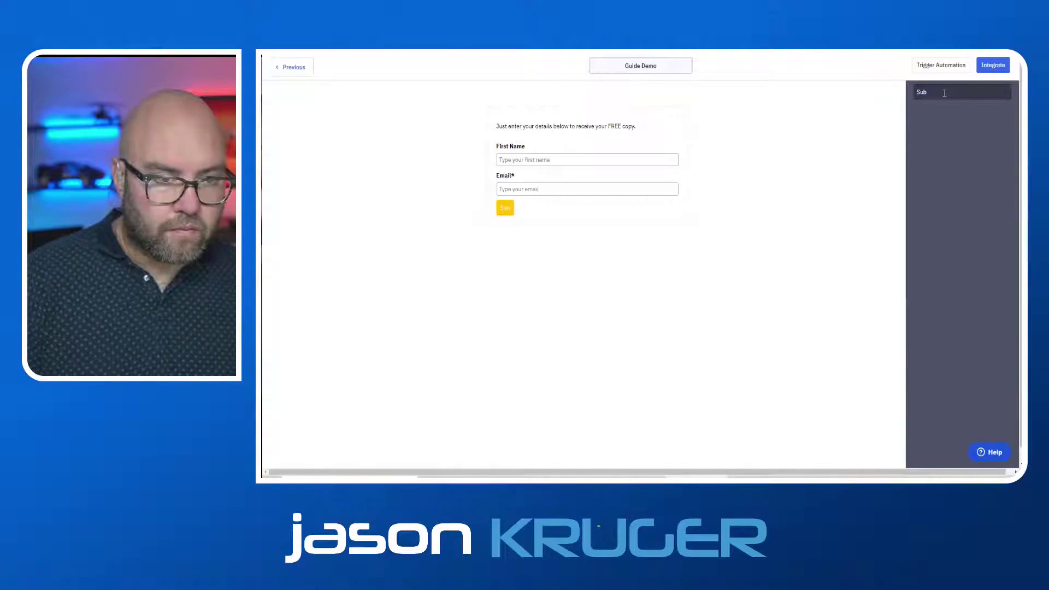
pyautogui.write('SE')
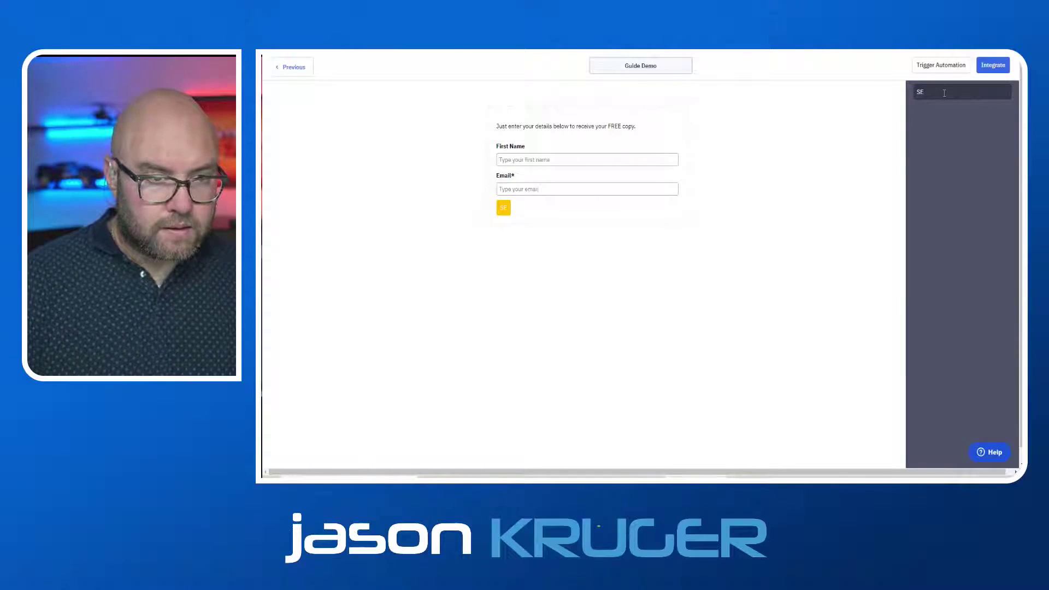
pyautogui.write('ND ME THE')
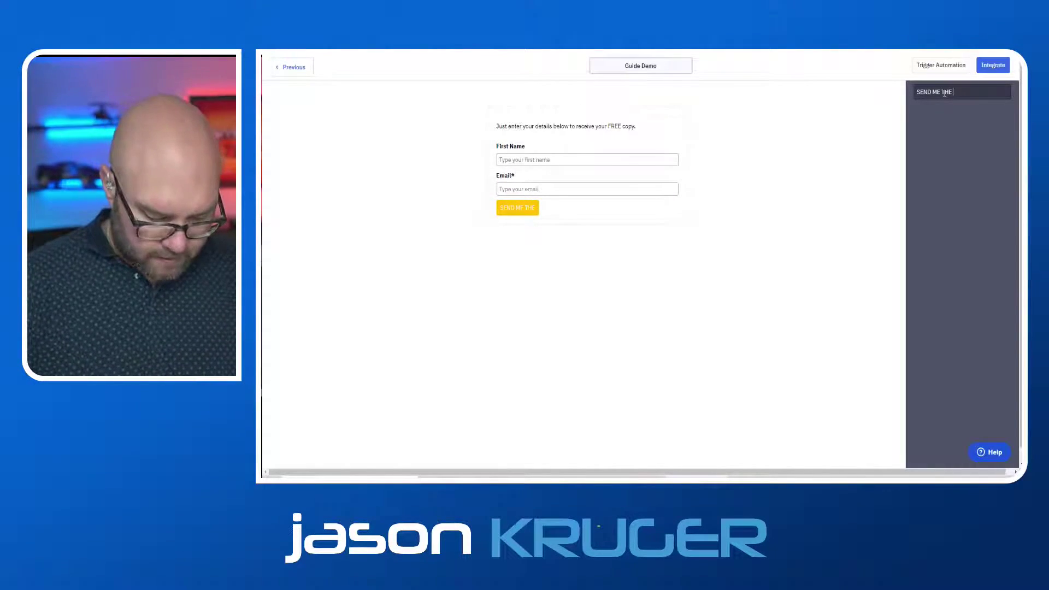
pyautogui.write(' FREE GUIF')
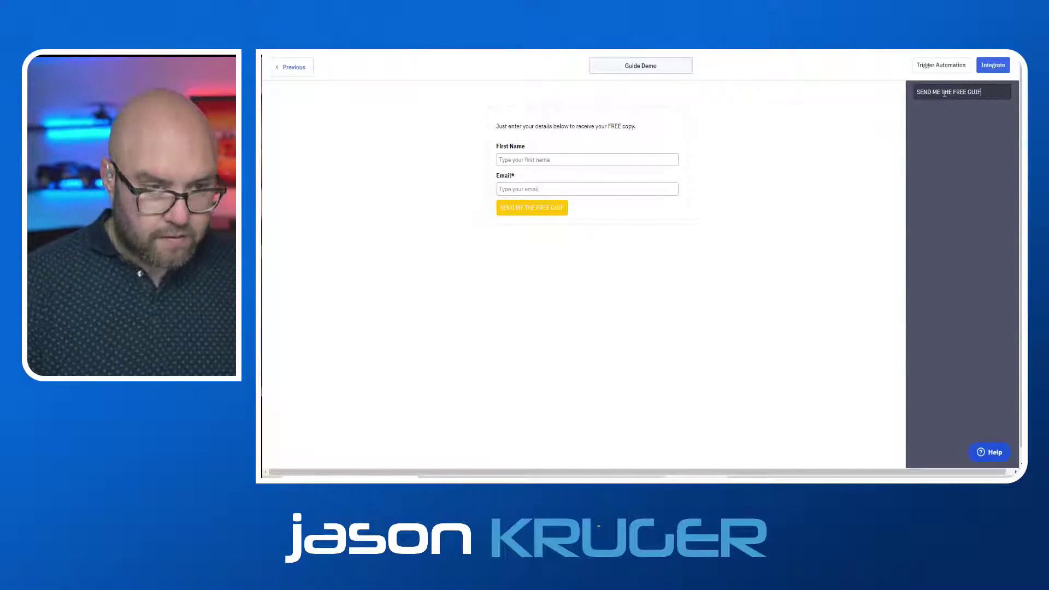
pyautogui.write('E')
pyautogui.press('BackSpace')
pyautogui.press('BackSpace')
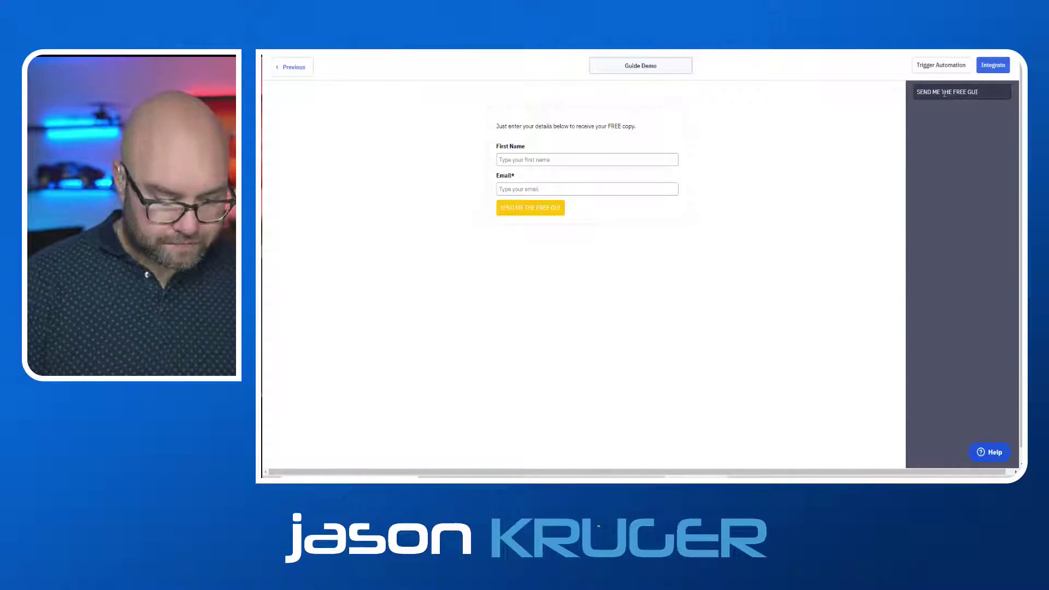
pyautogui.write('DE')
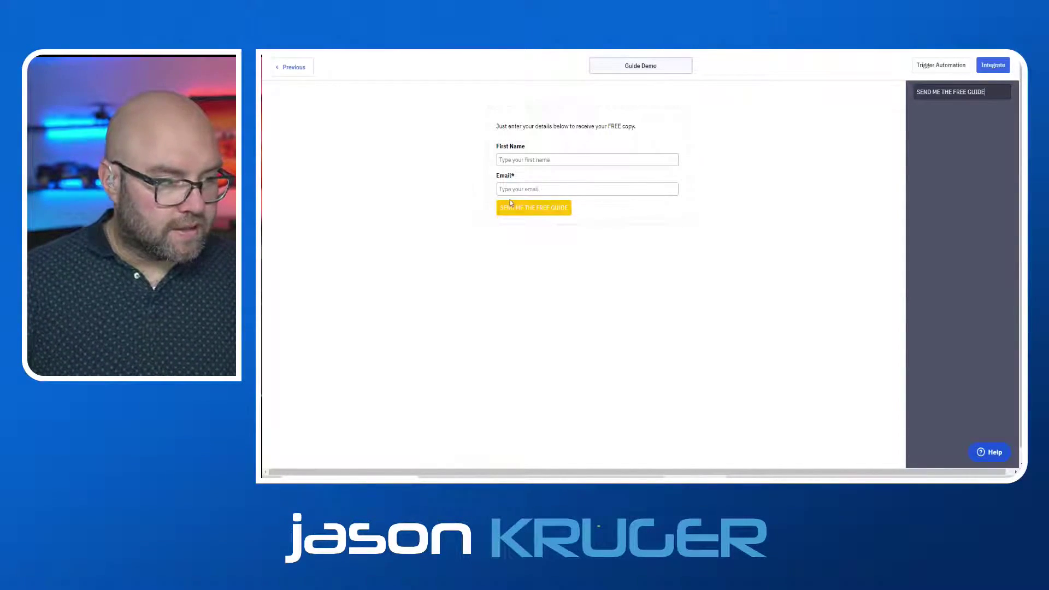
# Switch the form to the horizontal layout with the fields and button in one row
pyautogui.click(778, 184)
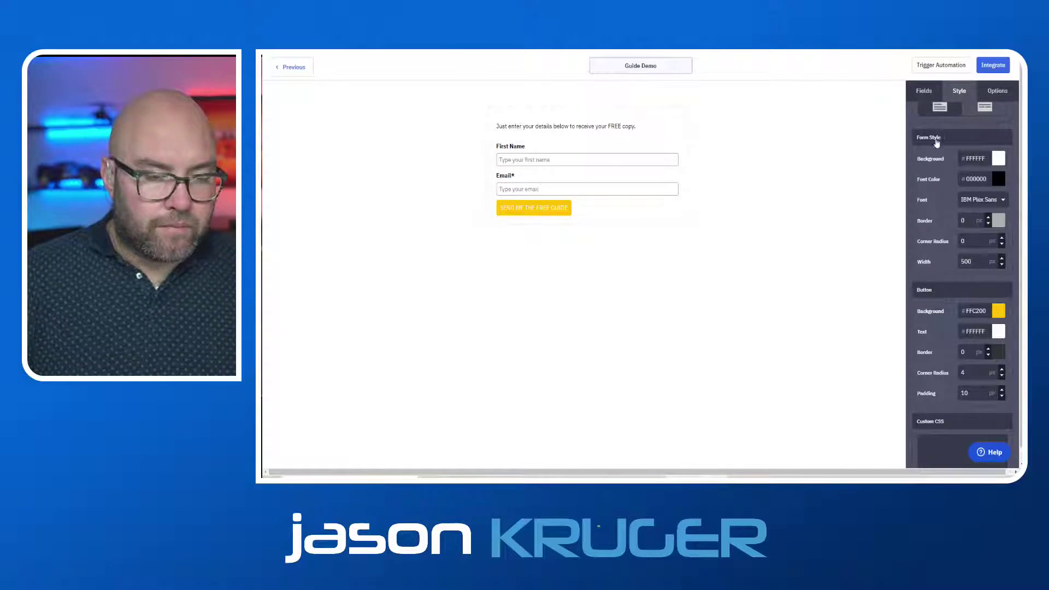
pyautogui.scroll(1, 911, 216)
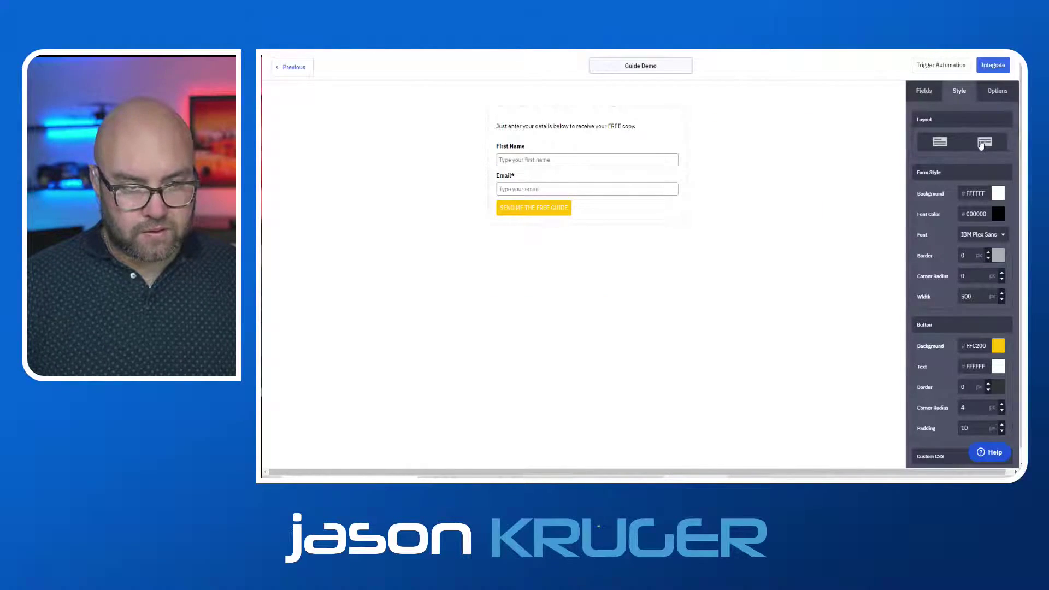
pyautogui.click(981, 143)
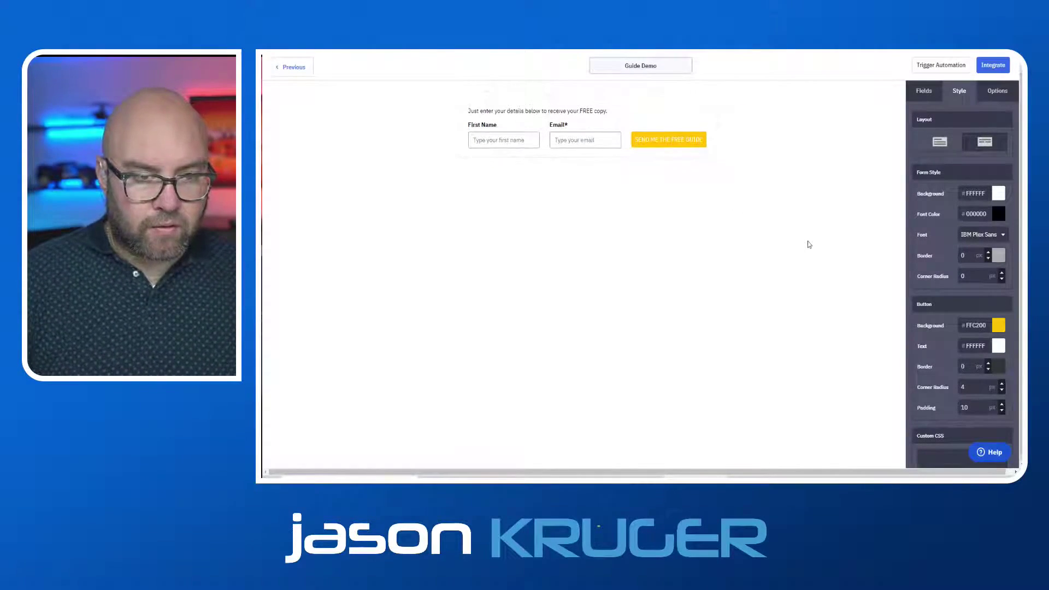
# Set the form's on-submit behaviour to Open URL, using the copied ty-online-starter-guide thank-you page address
pyautogui.click(992, 97)
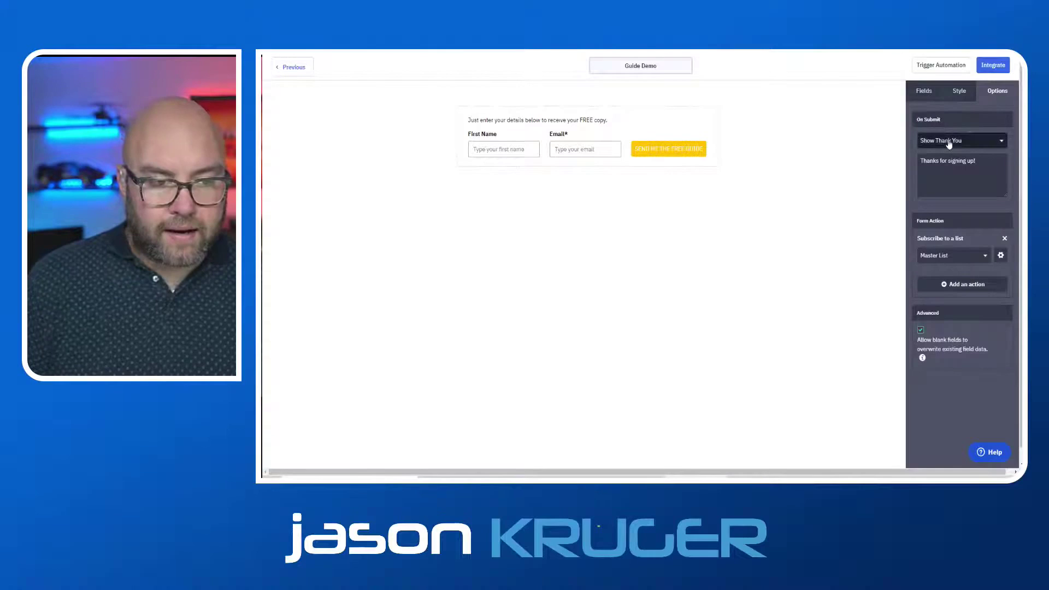
pyautogui.click(949, 144)
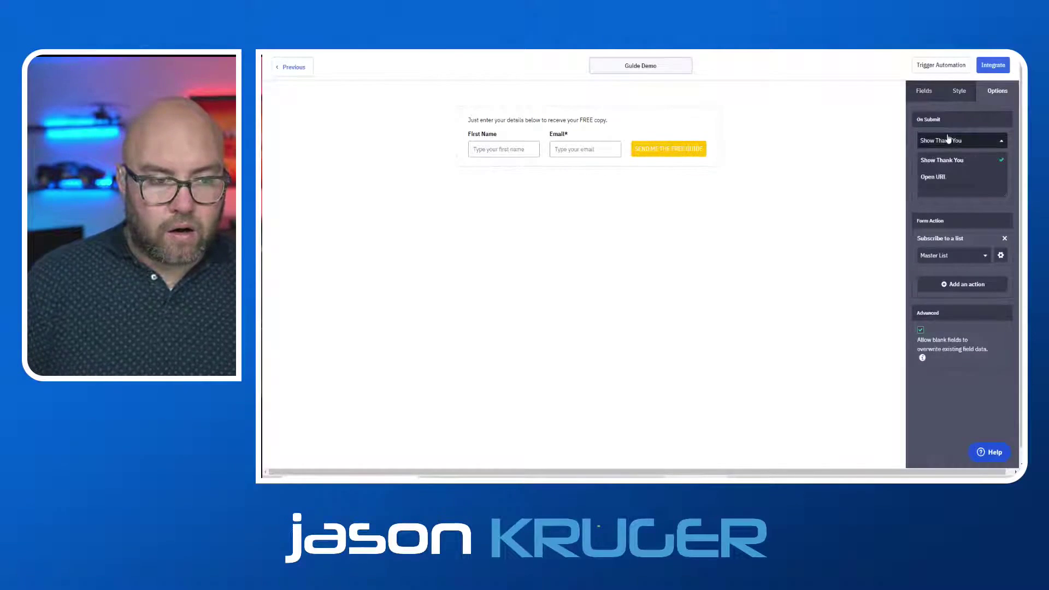
pyautogui.click(944, 173)
pyautogui.click(929, 162)
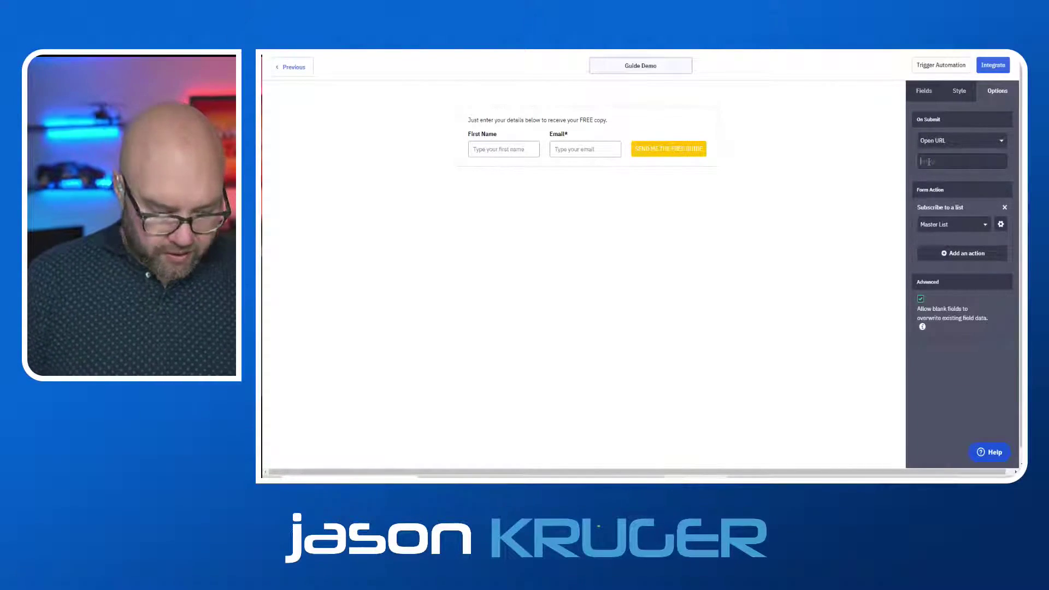
pyautogui.hotkey('ctrl', 'v')
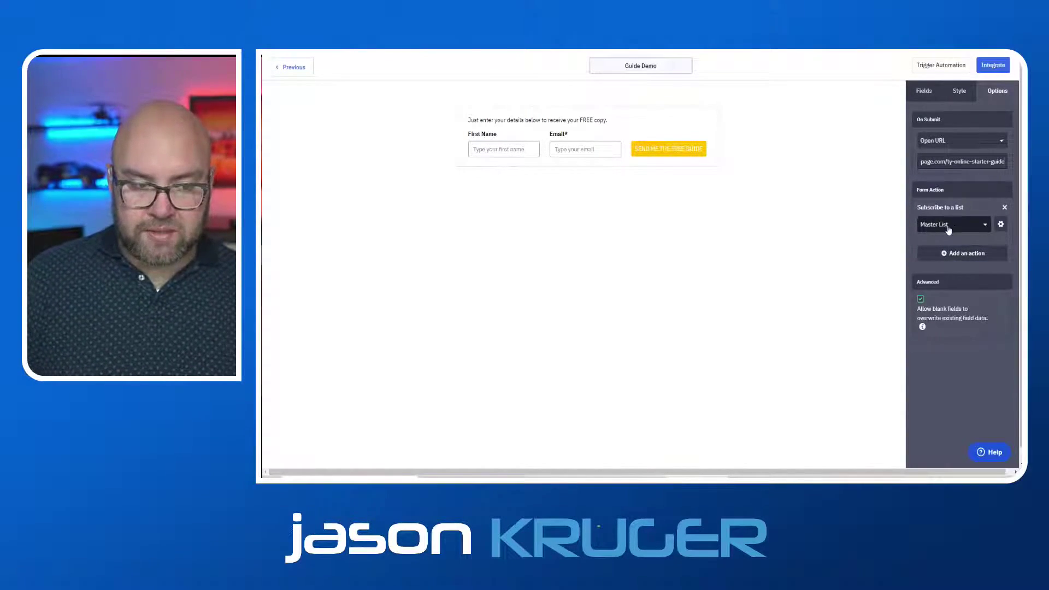
# Turn off Opt-in Confirmation for the form's Master List subscription action and save the change
pyautogui.click(1000, 224)
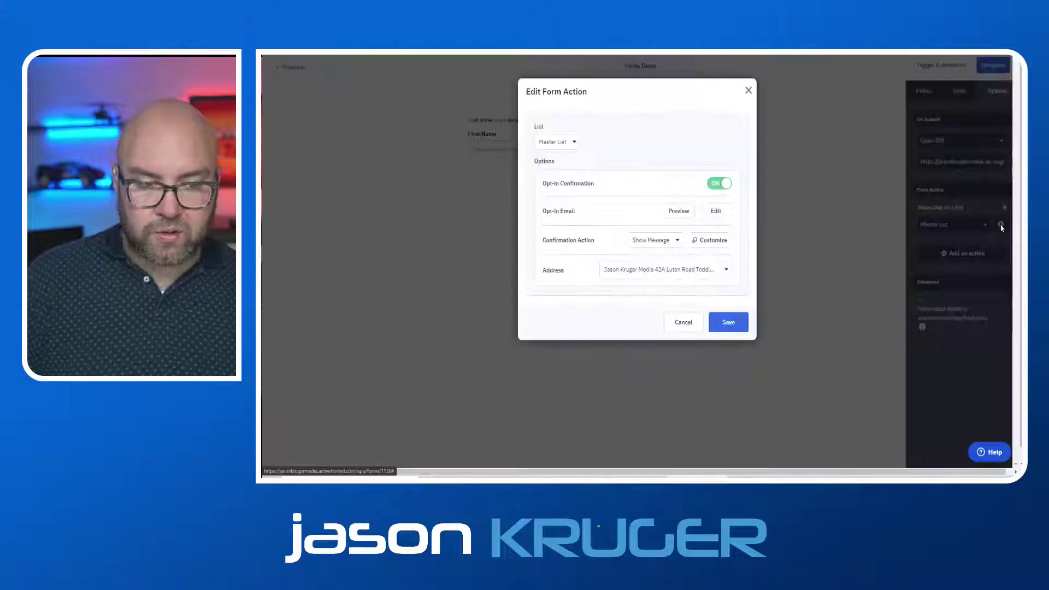
pyautogui.click(720, 185)
pyautogui.click(740, 233)
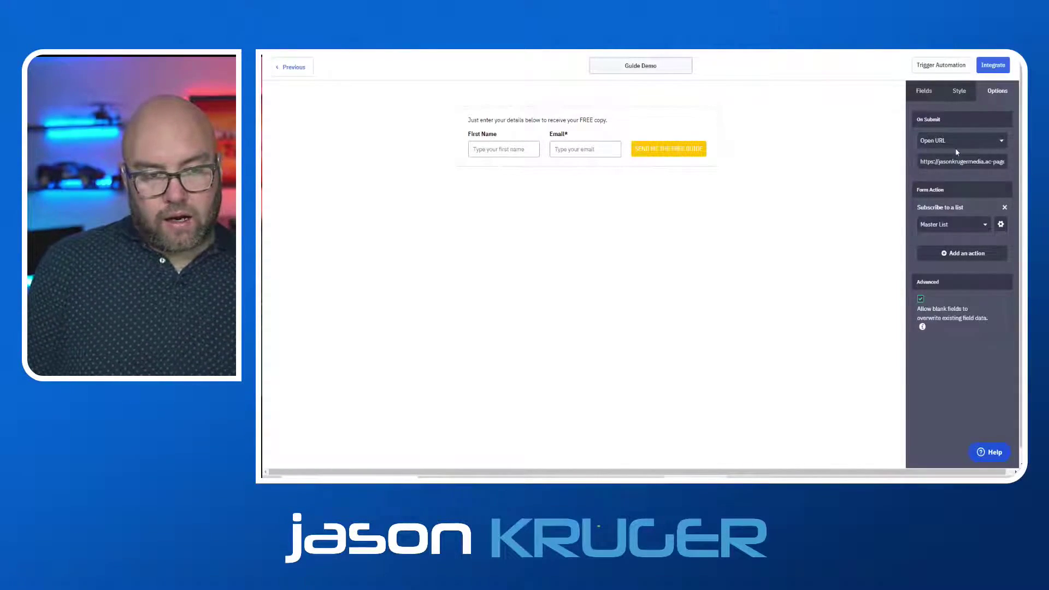
# Copy the form's Full Embed code from the integration options, and save and exit the form
pyautogui.click(994, 66)
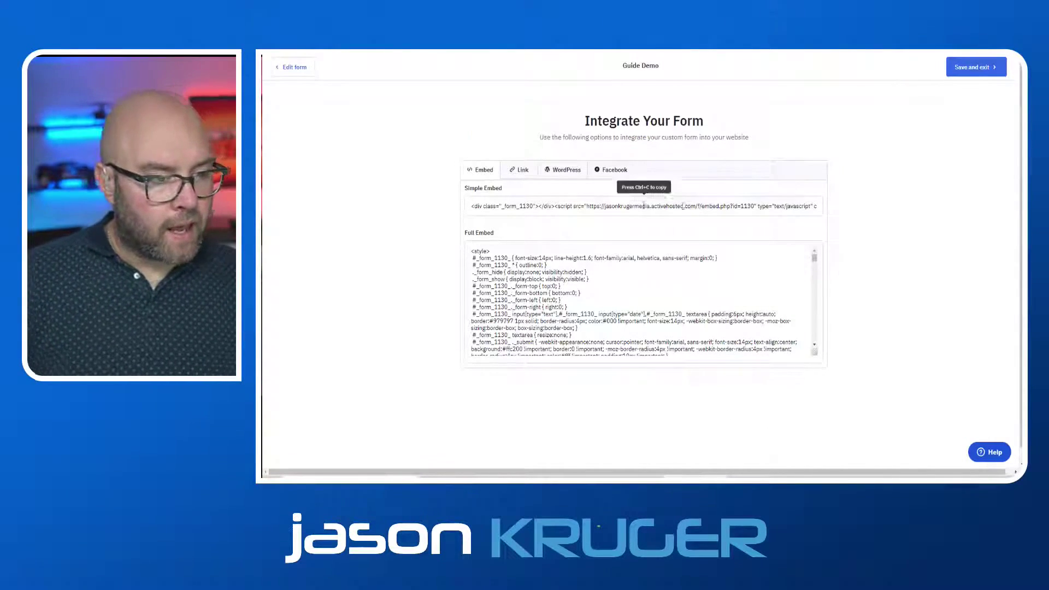
pyautogui.click(635, 326)
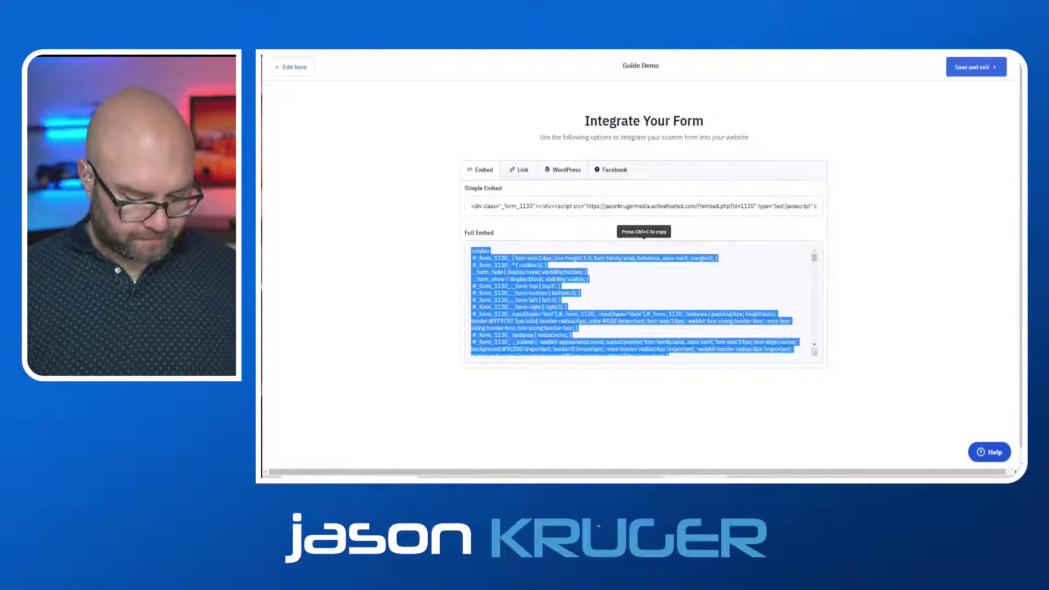
pyautogui.click(965, 68)
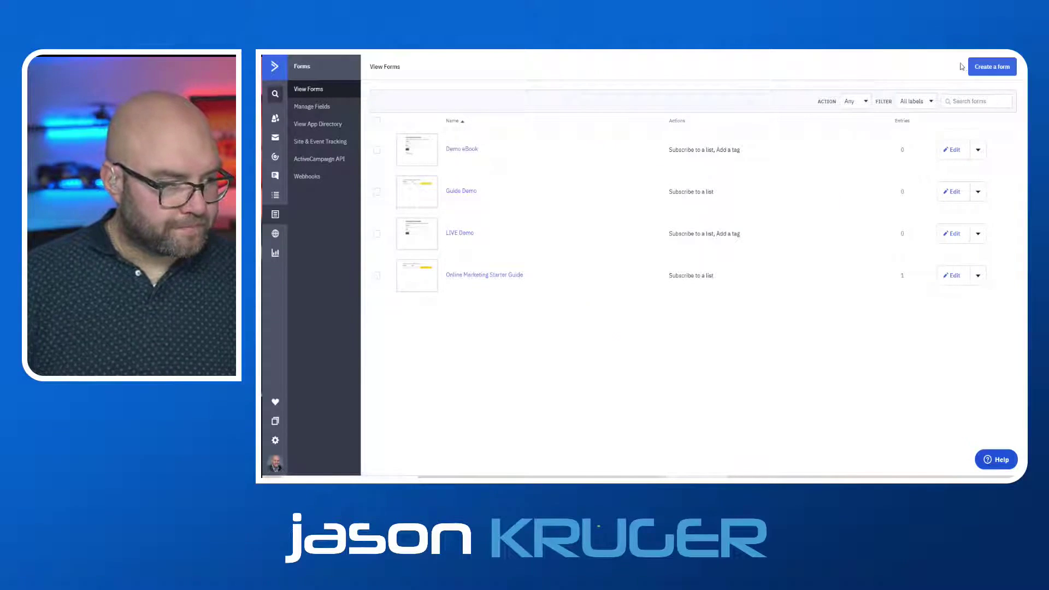
# Open the Guide Demo page from the Online Marketing folder of site pages in the design editor
pyautogui.click(274, 233)
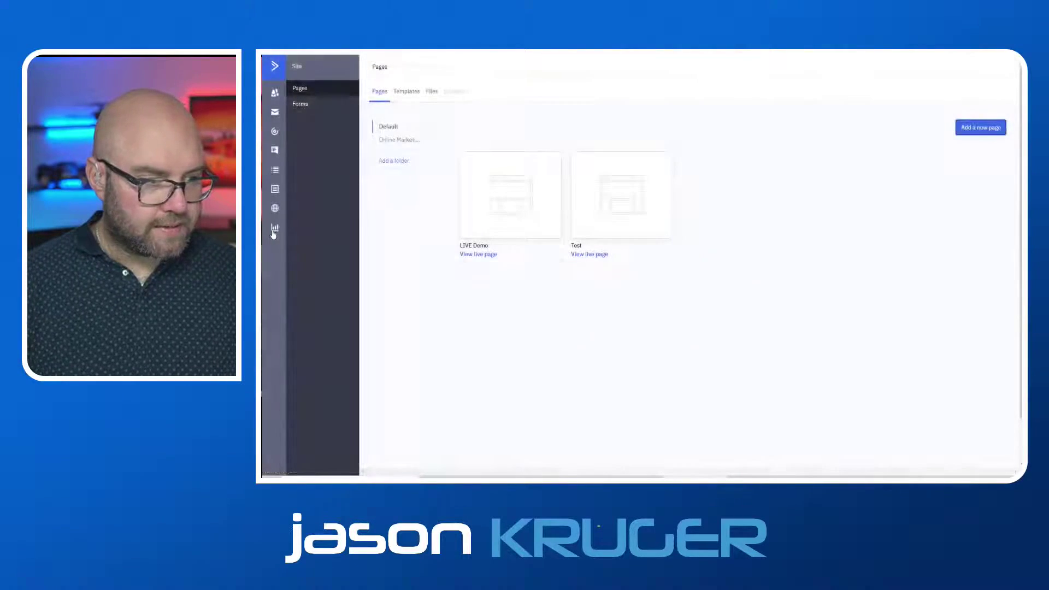
pyautogui.click(405, 142)
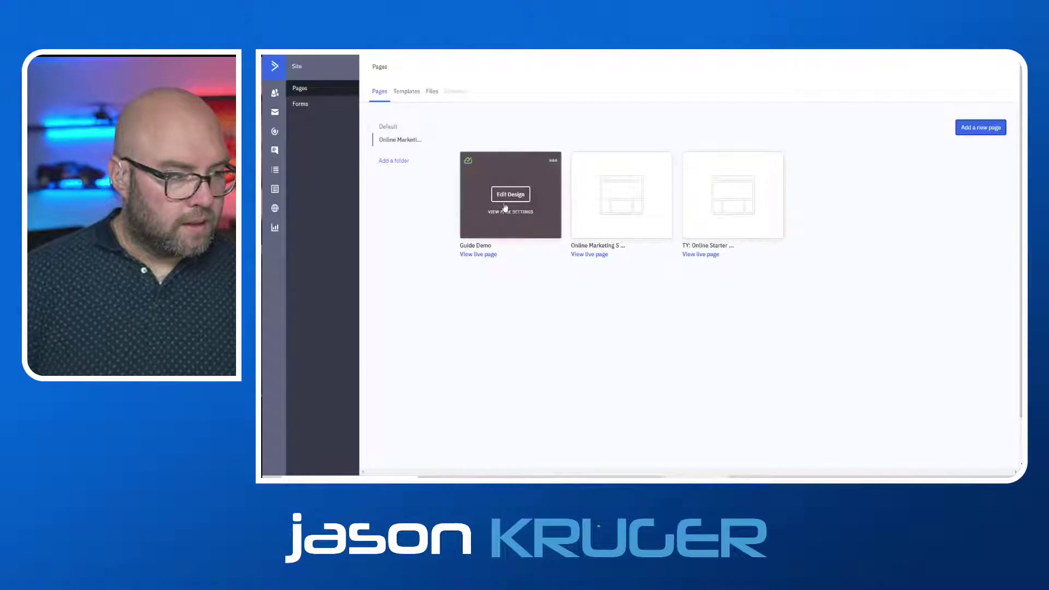
pyautogui.click(506, 198)
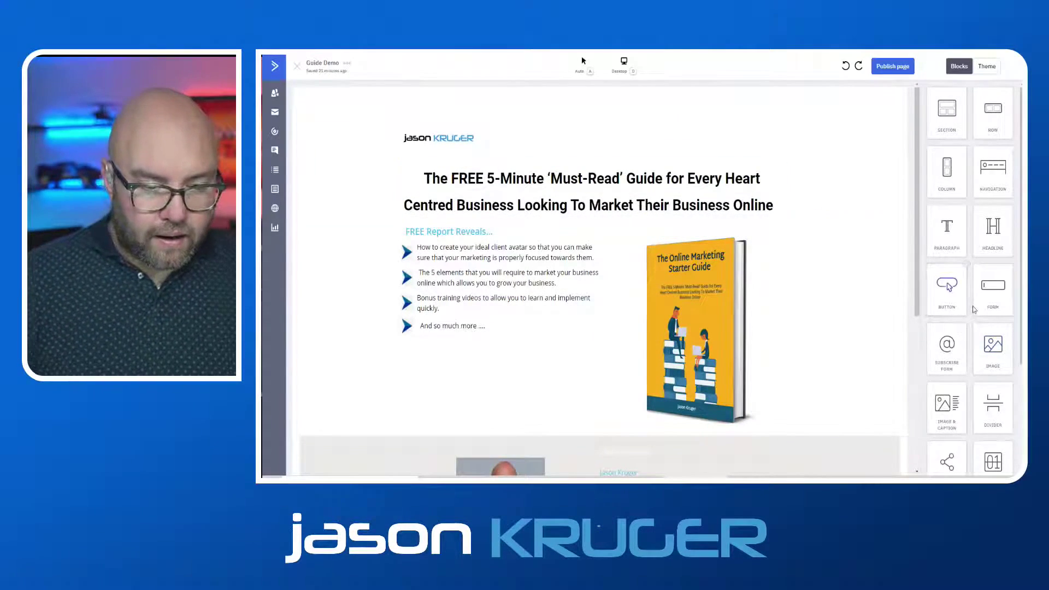
# Add an Embed block below the "And so much more ...." bullet and replace its placeholder code with the copied form embed code
pyautogui.scroll(-3, 977, 328)
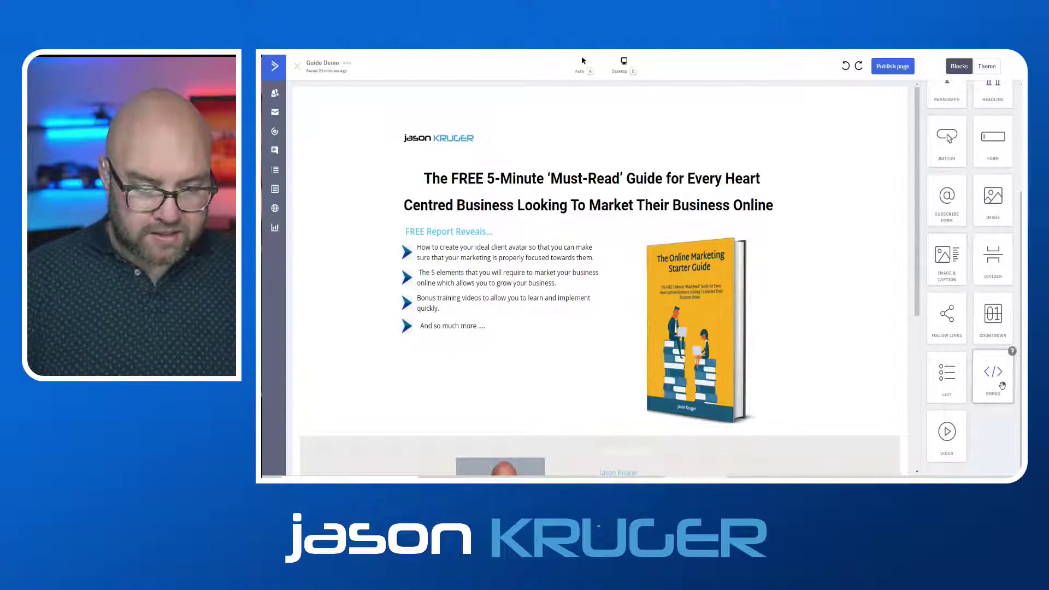
pyautogui.moveTo(996, 382); pyautogui.dragTo(472, 336)
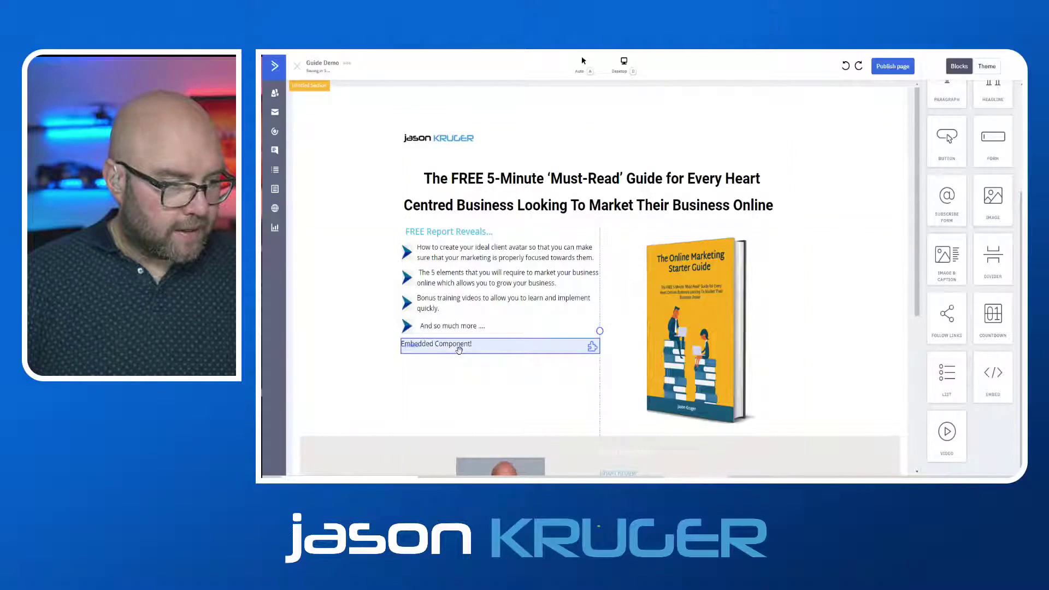
pyautogui.click(459, 350)
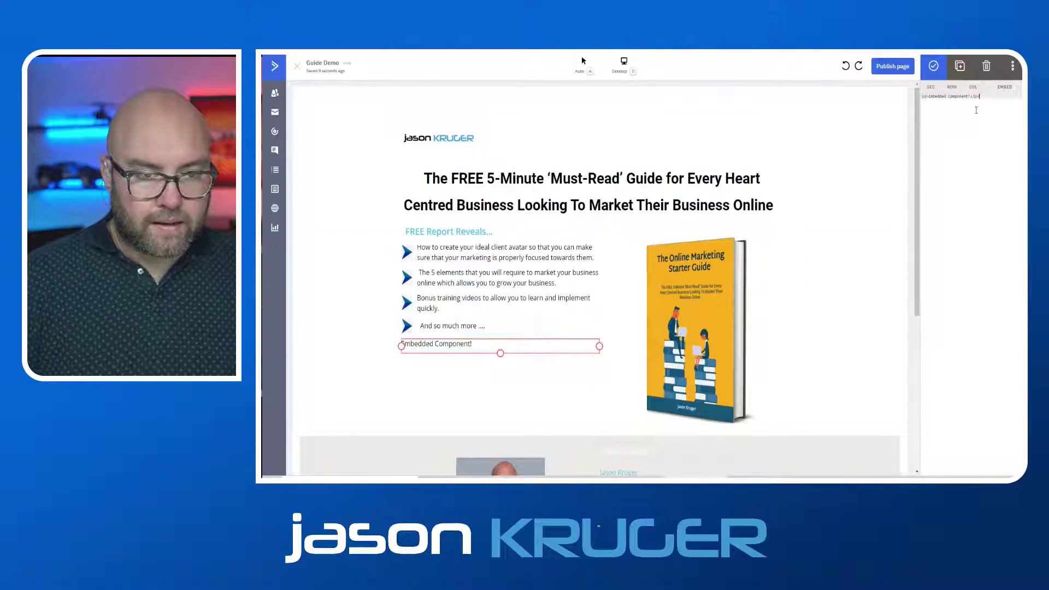
pyautogui.hotkey('ctrl', 'a')
pyautogui.press('BackSpace')
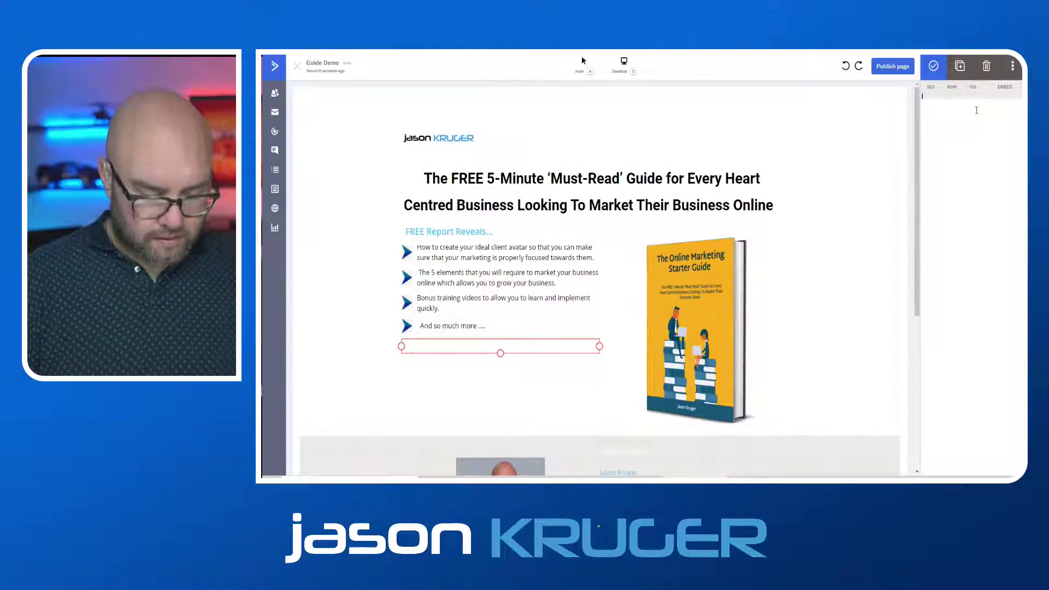
pyautogui.hotkey('ctrl', 'v')
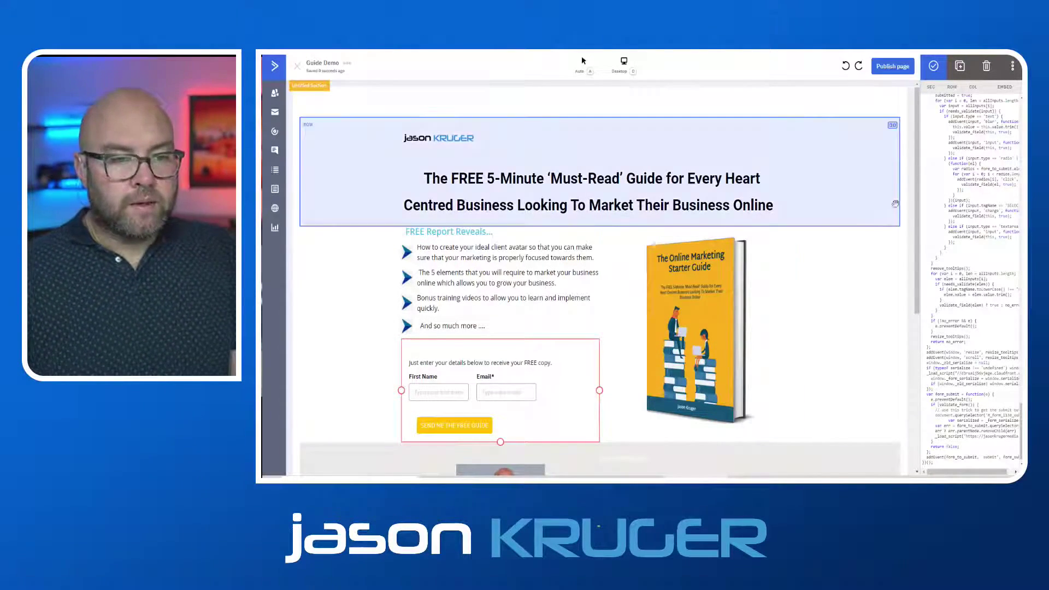
pyautogui.click(903, 286)
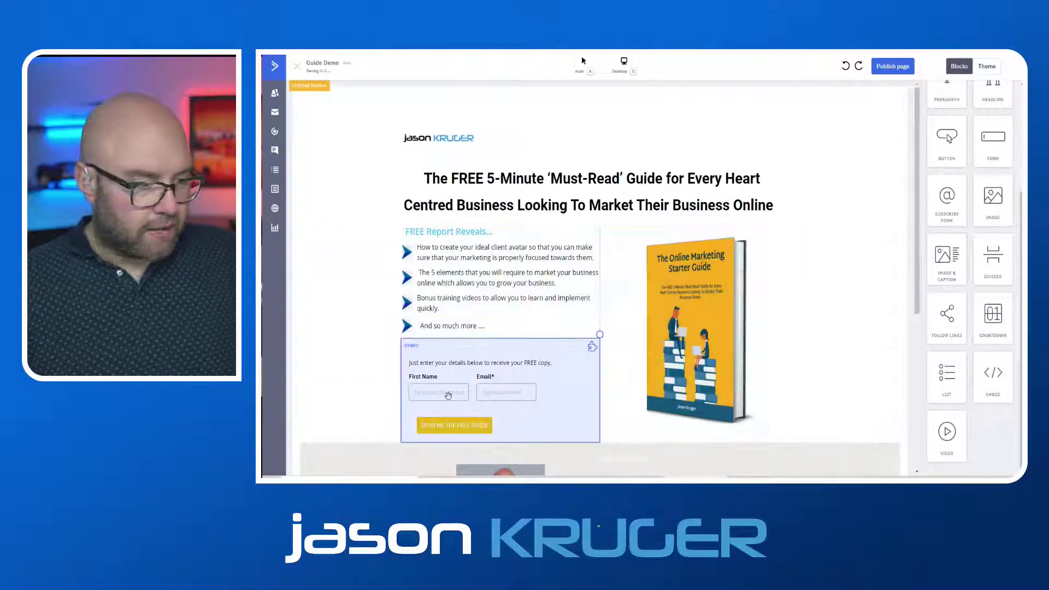
# Check the embedded form within the page layout and publish the updated Guide Demo page
pyautogui.scroll(-3, 502, 245)
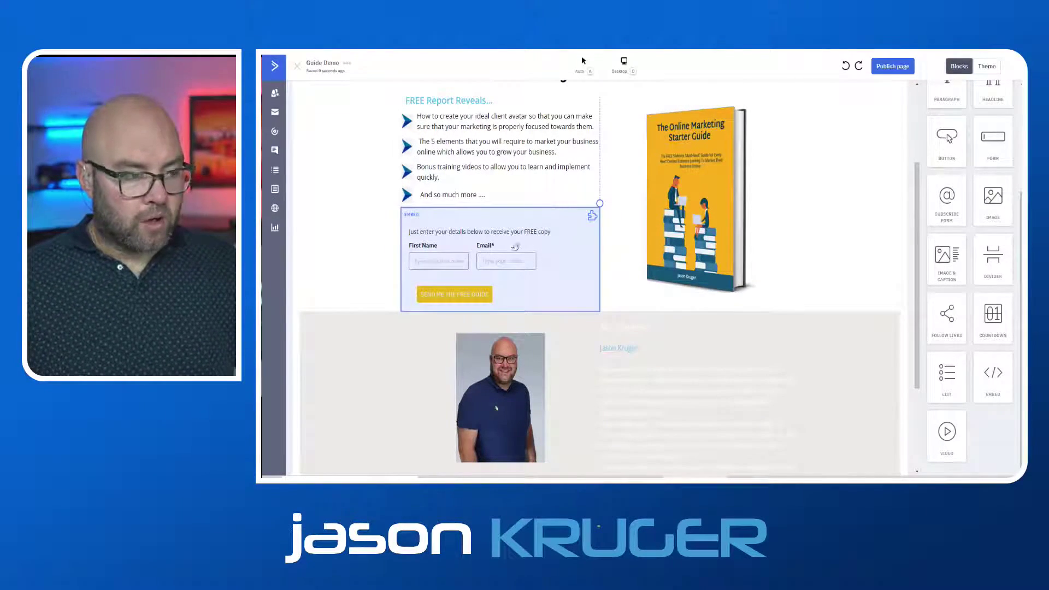
pyautogui.scroll(-3, 520, 268)
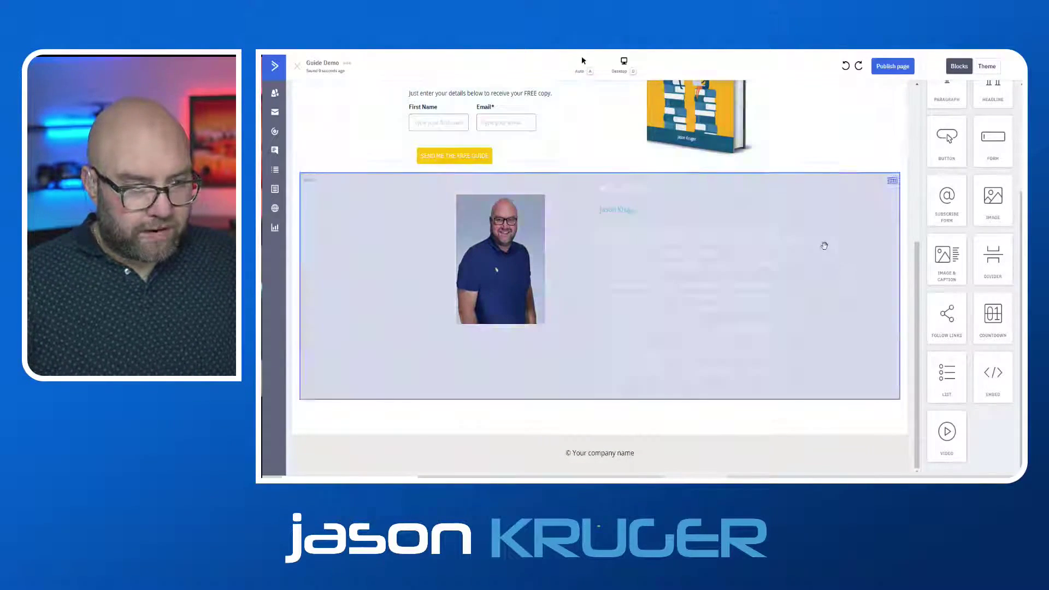
pyautogui.scroll(5, 822, 246)
pyautogui.scroll(-2, 852, 300)
pyautogui.scroll(2, 857, 300)
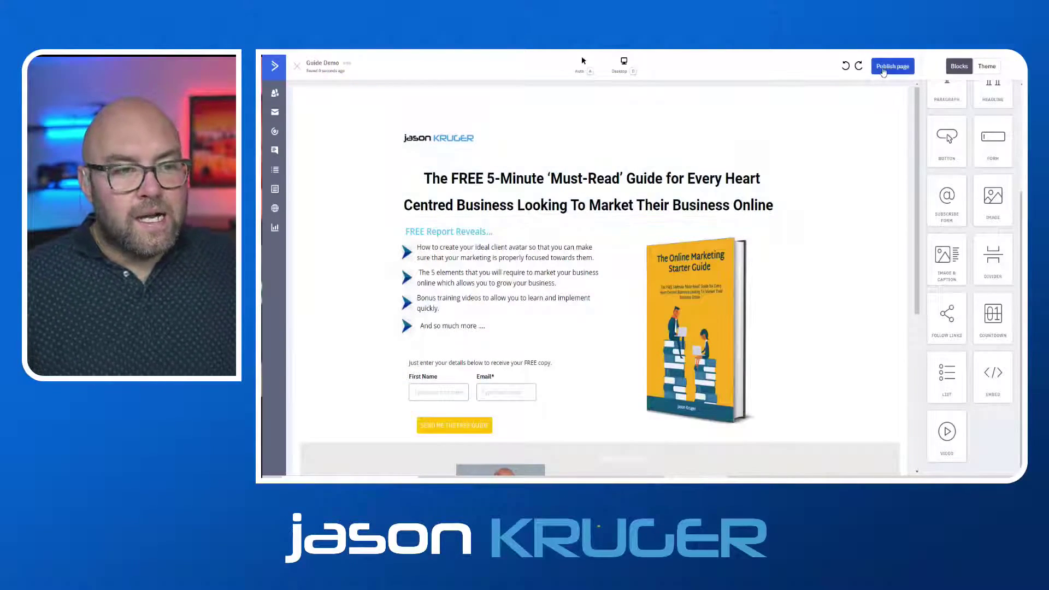
pyautogui.click(885, 64)
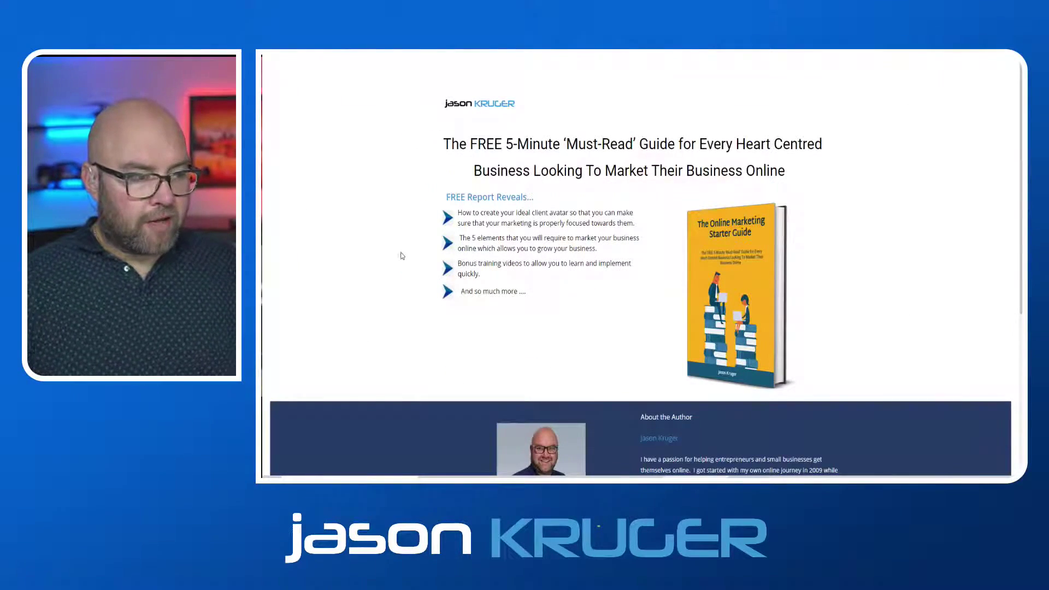
# Review the published page down to its footer, and submit its sign-up form with a test first name and e-mail address
pyautogui.scroll(-5, 513, 255)
pyautogui.scroll(5, 513, 255)
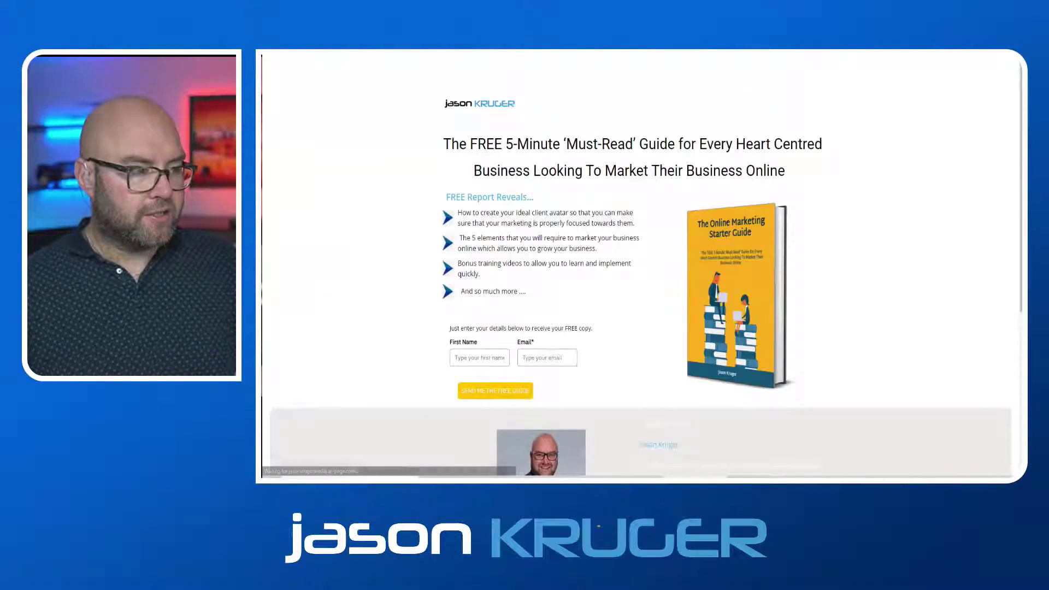
pyautogui.scroll(-4, 603, 263)
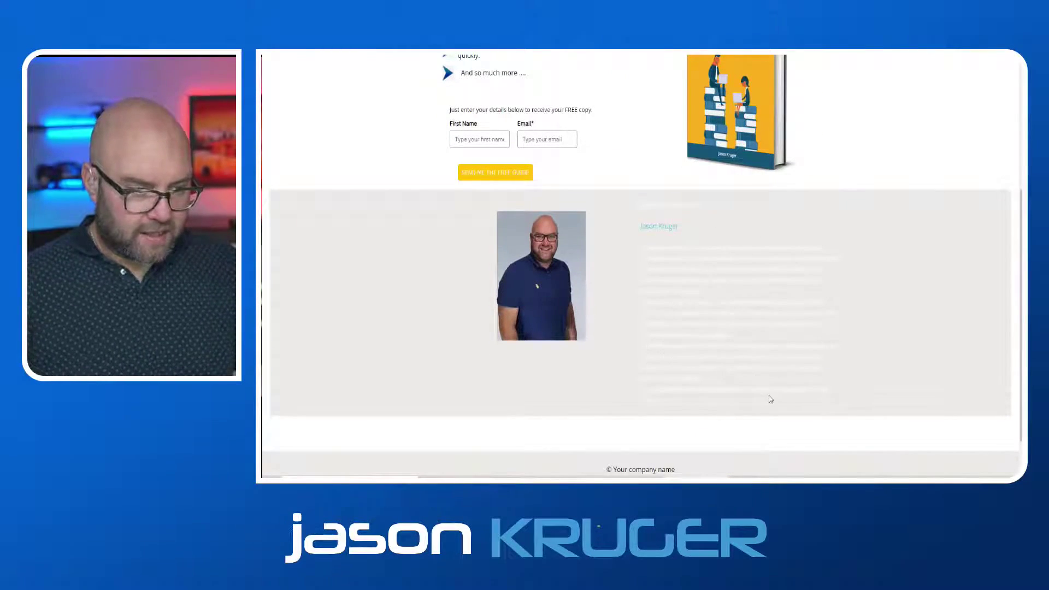
pyautogui.scroll(-1, 771, 398)
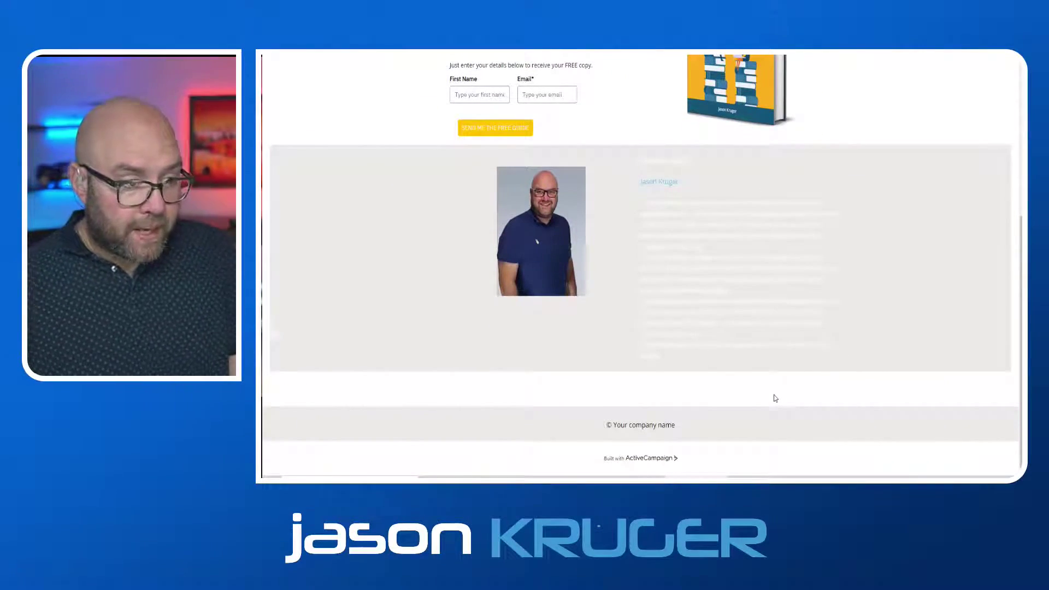
pyautogui.scroll(5, 774, 399)
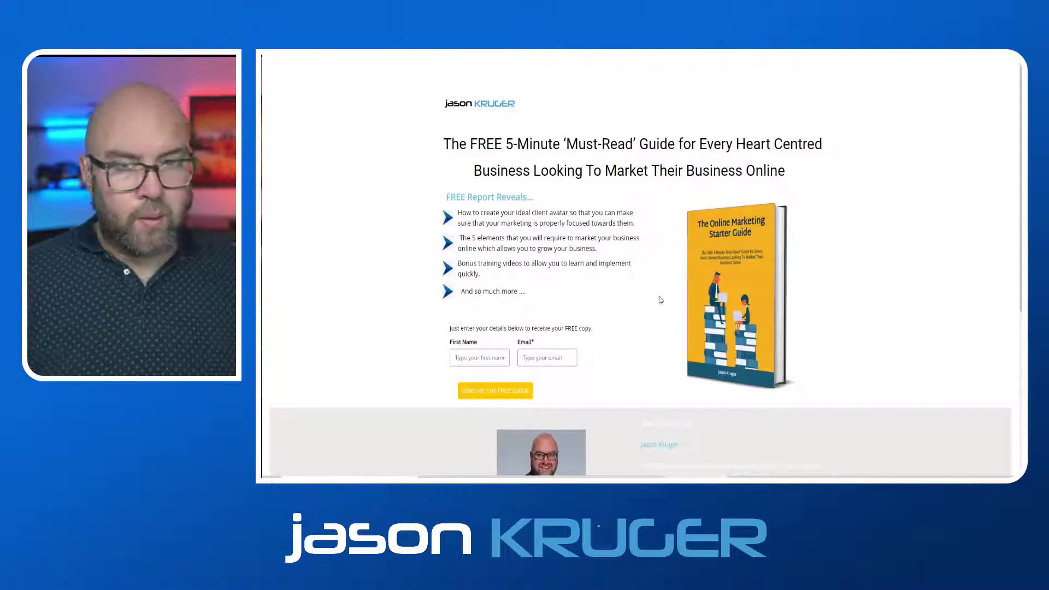
pyautogui.click(474, 360)
pyautogui.click(495, 378)
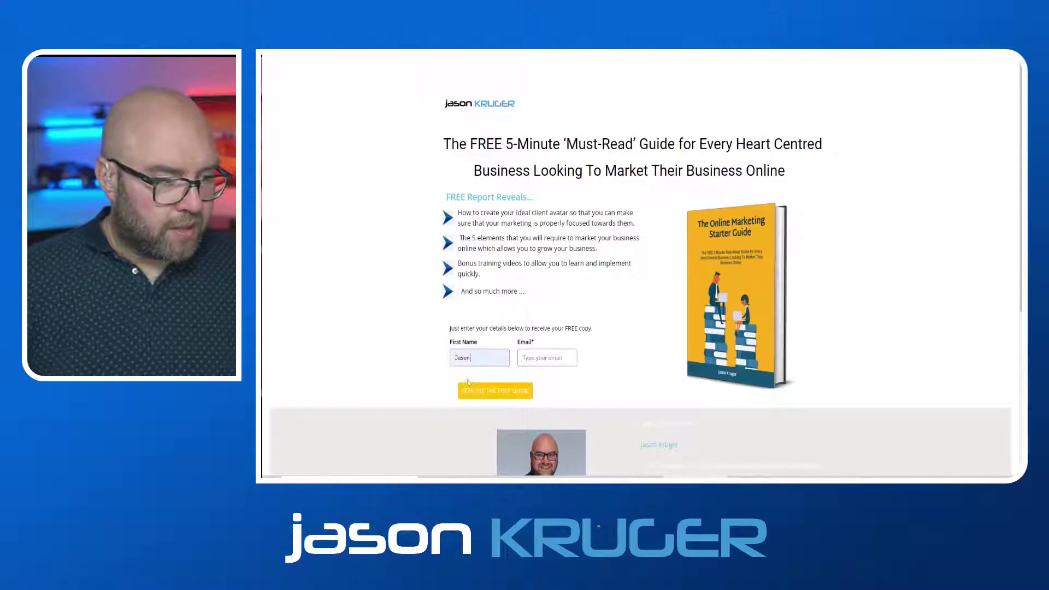
pyautogui.click(539, 360)
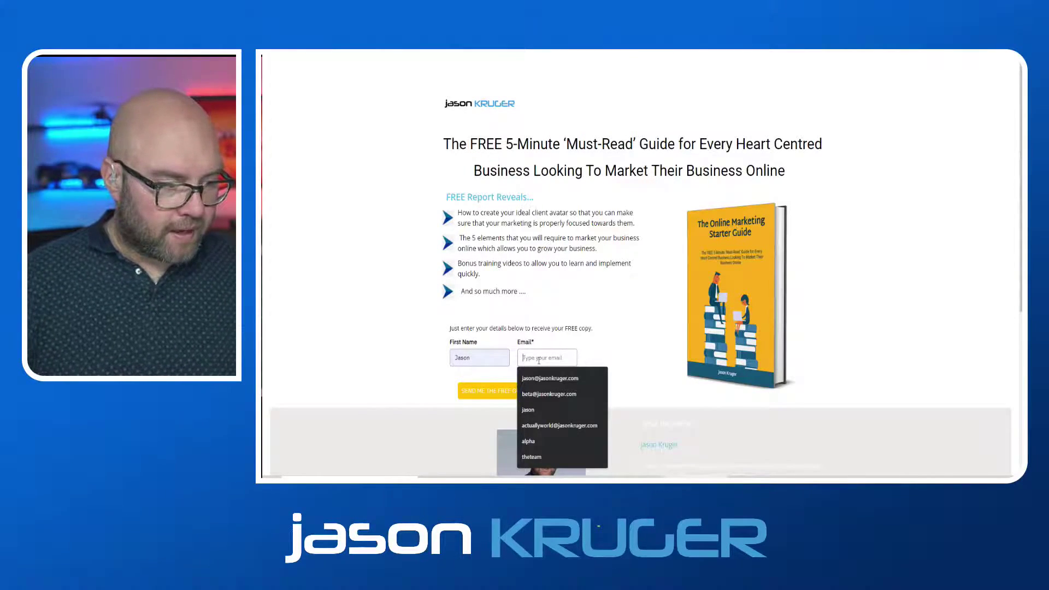
pyautogui.click(538, 393)
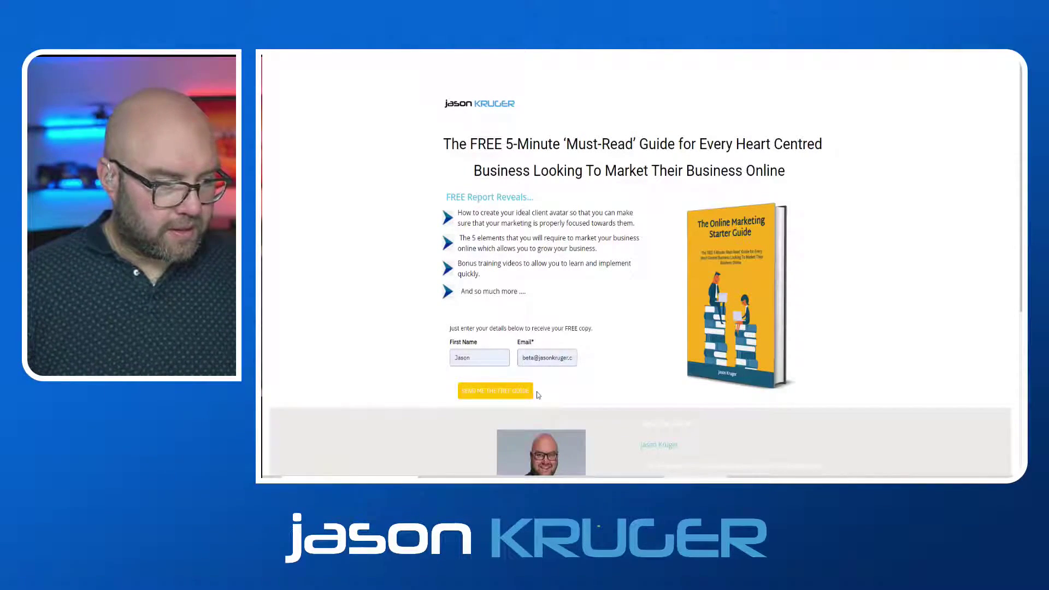
pyautogui.click(479, 396)
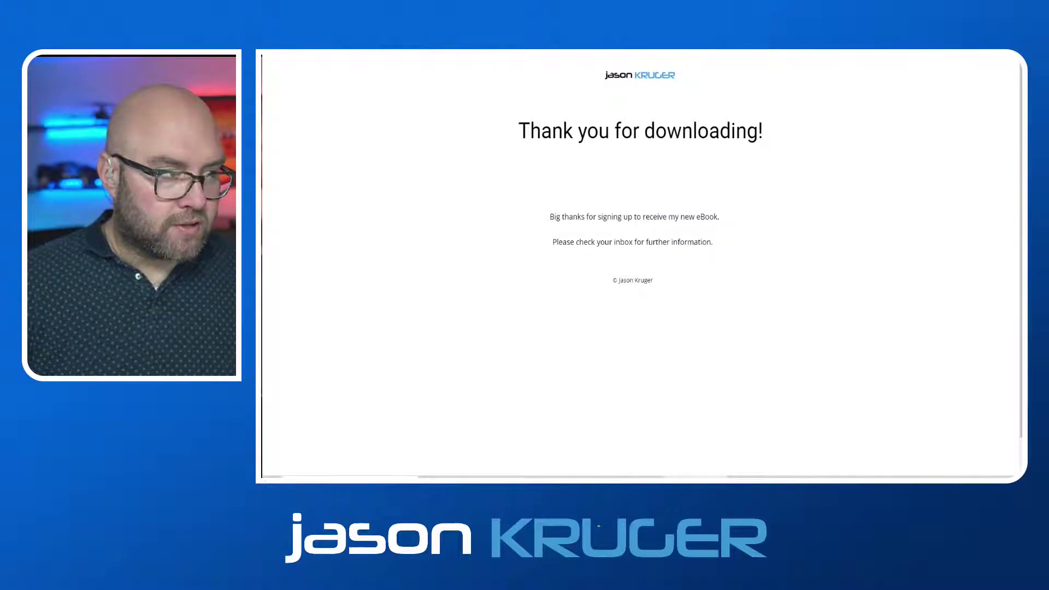
# Check the Guide Demo form's entry statistics in the forms list, close them and return to the thank-you page
pyautogui.hotkey('ctrl', 'w')
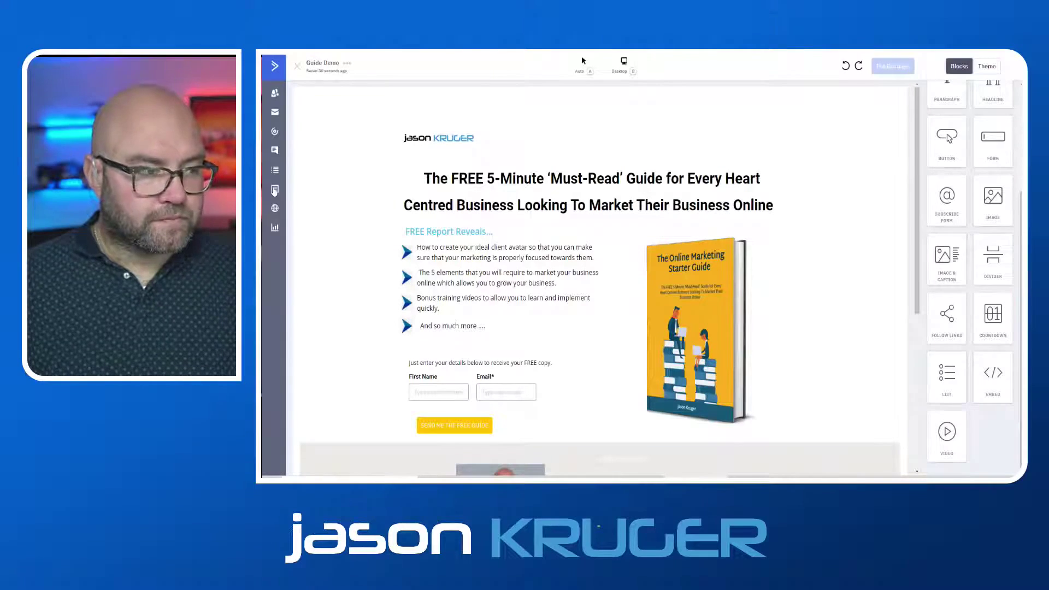
pyautogui.click(275, 190)
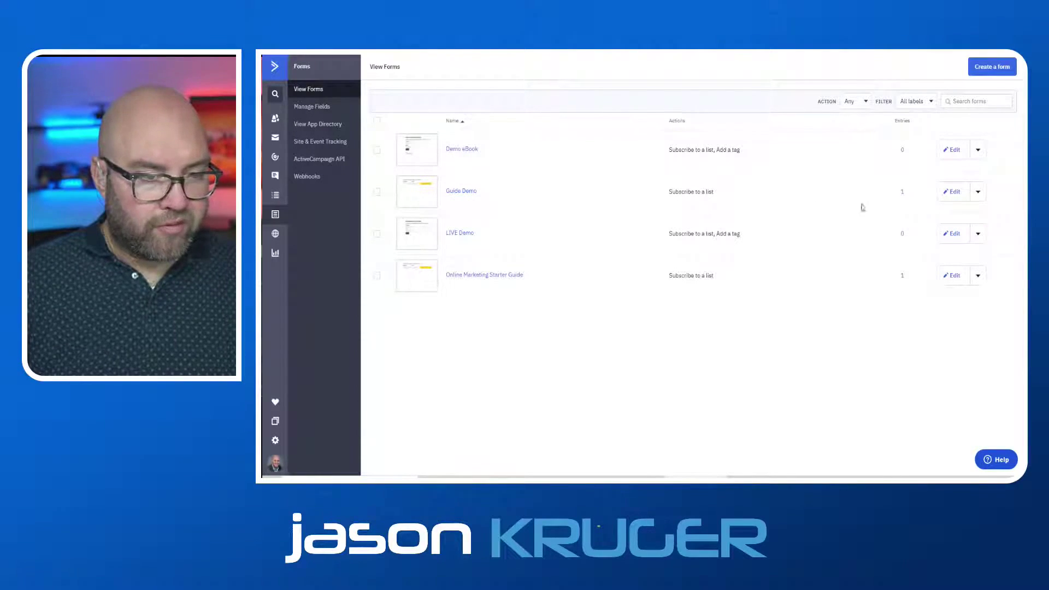
pyautogui.click(903, 192)
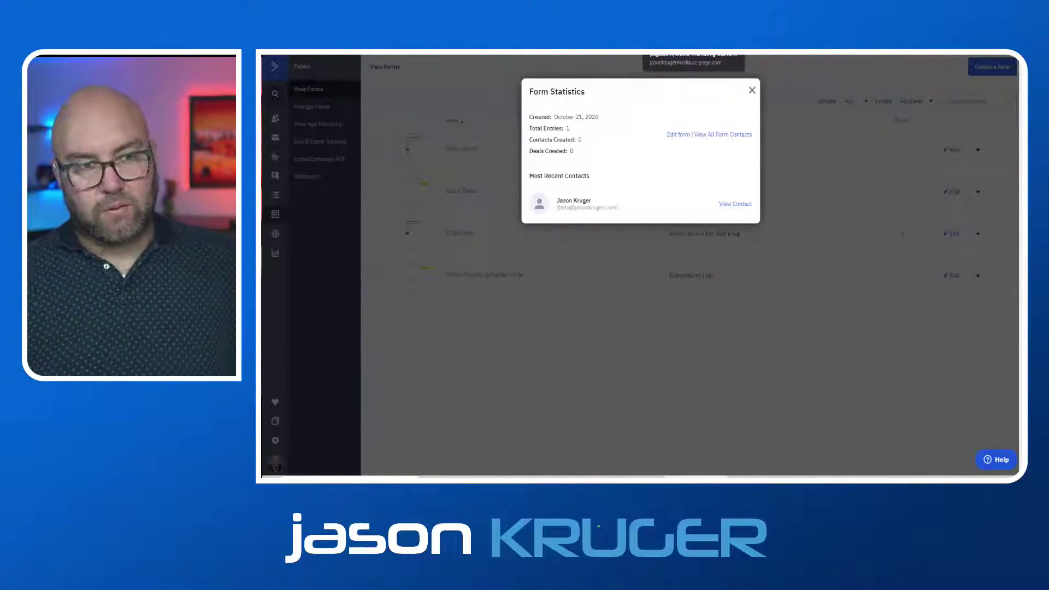
pyautogui.click(752, 90)
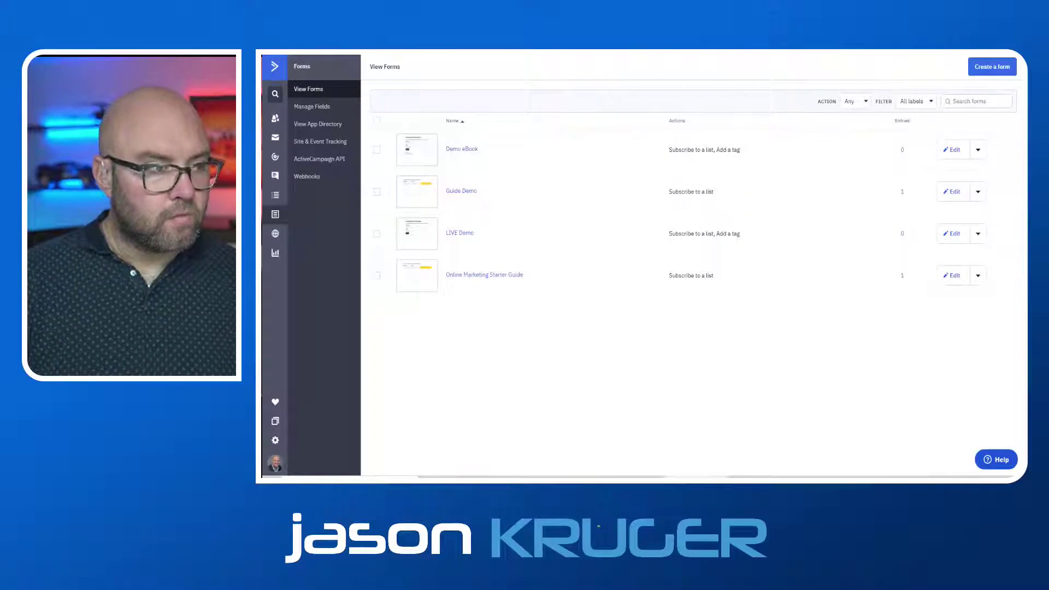
pyautogui.hotkey('ctrl', 'Tab')
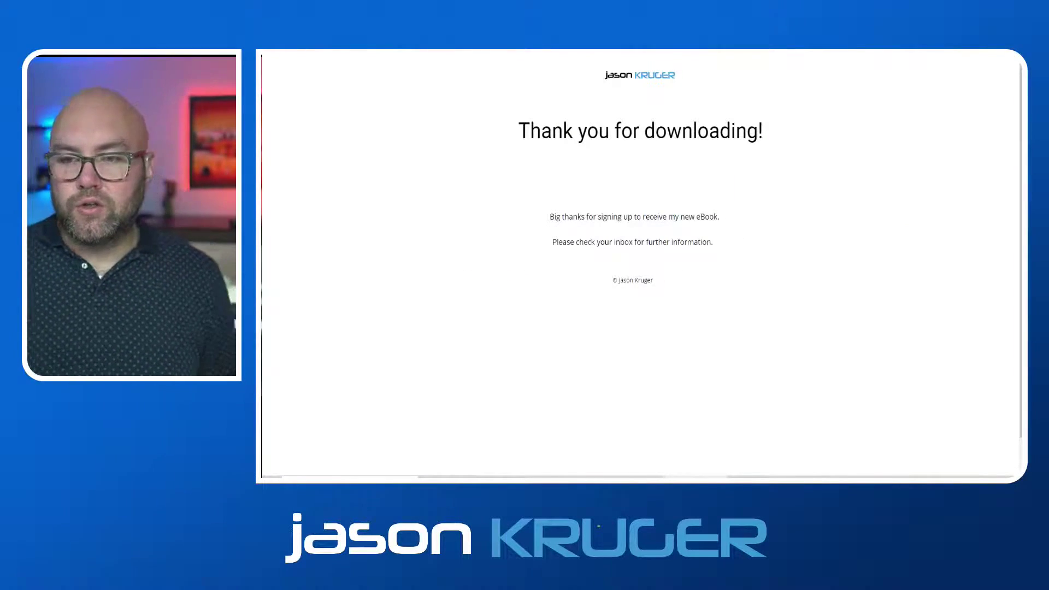